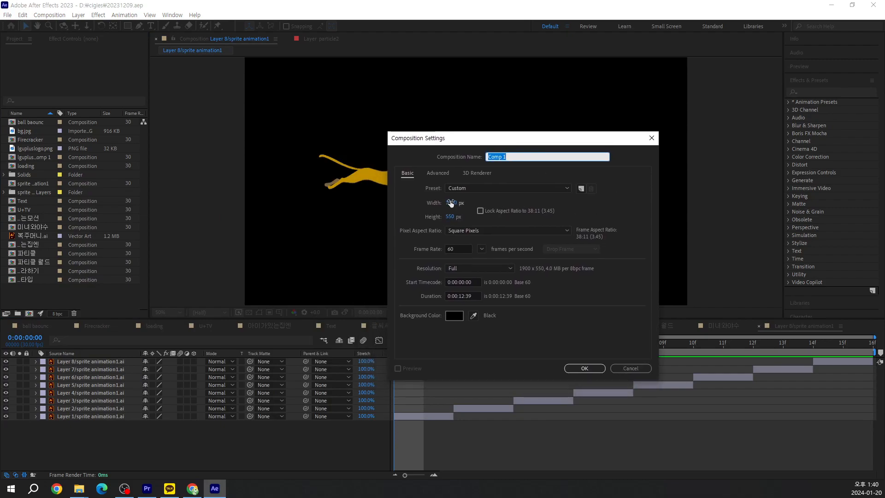
Step: Name the new composition "gold title" and set its size to 1920 x 1080 px
text(gold title)
click(452, 203)
text(192)
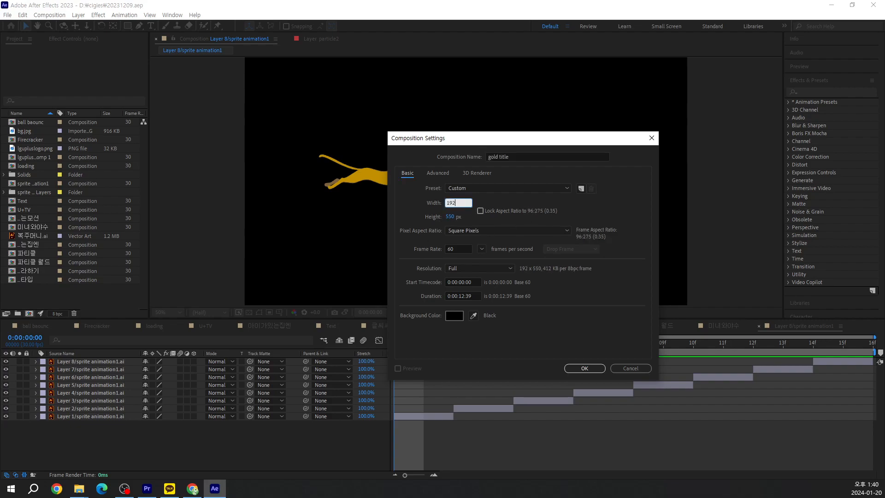
text(0)
key(Tab)
text(1080)
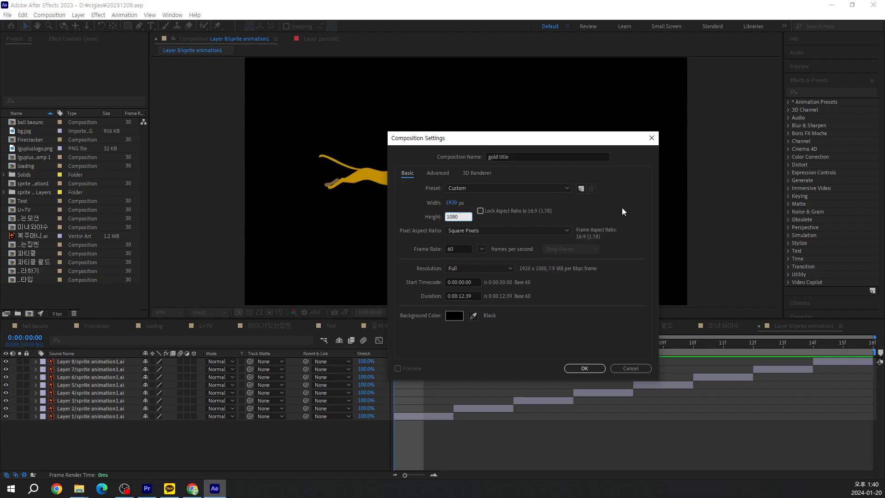
Step: Set the frame rate to 30 fps and the duration to 5 seconds, and create the composition
click(461, 252)
text(3)
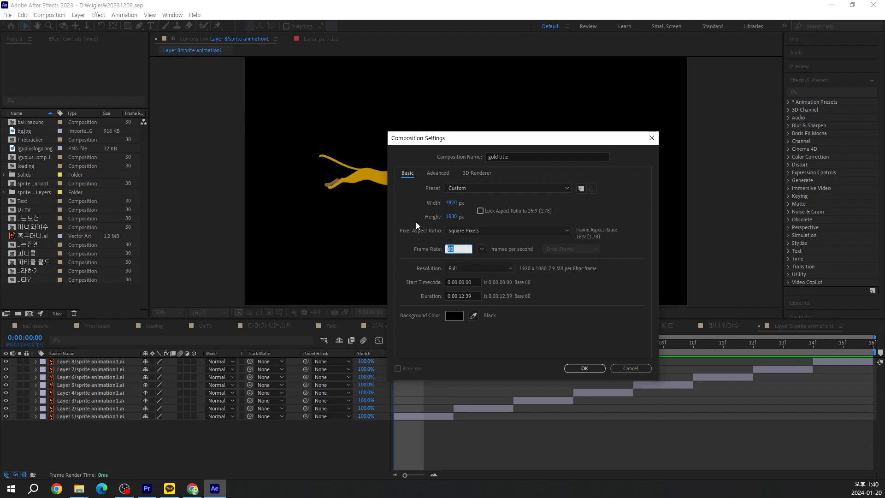
text(0)
click(477, 294)
text(5.0)
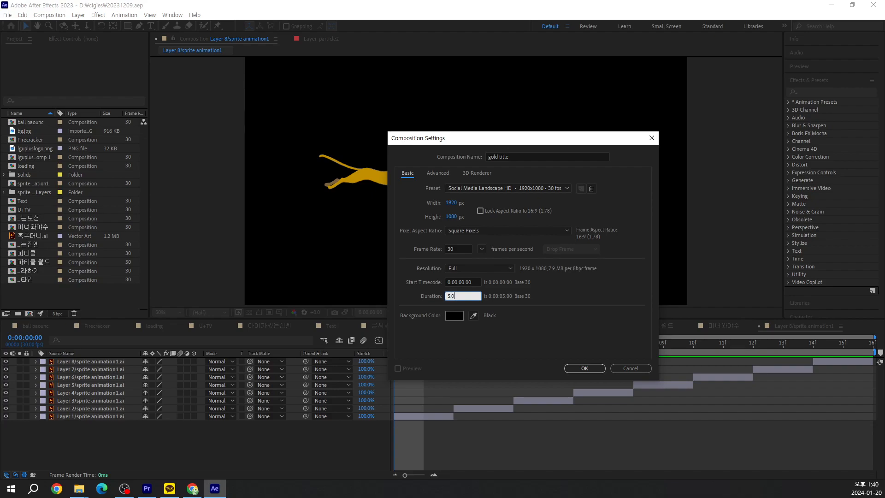
click(594, 318)
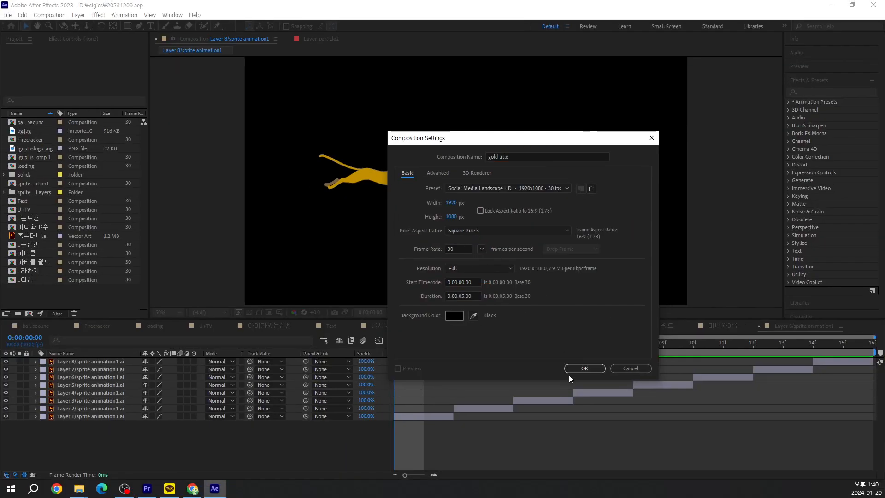
click(586, 367)
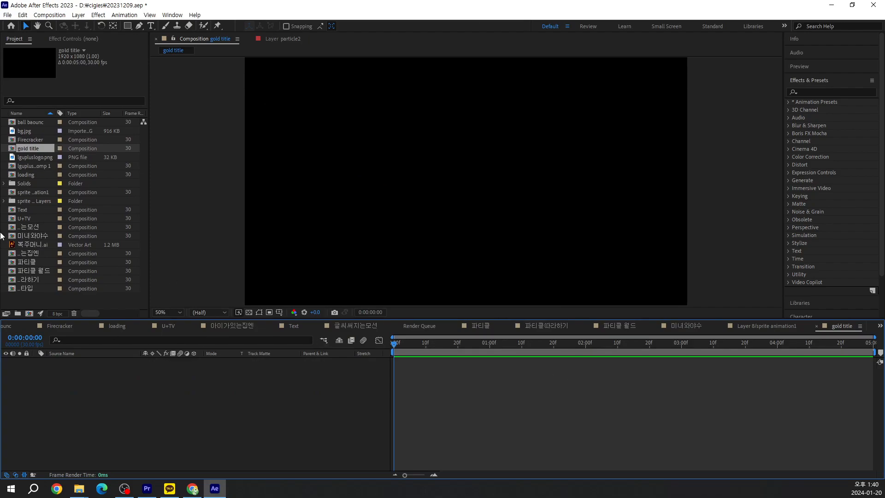
Step: Import reflection.jpg from the cigies folder on drive D and add it as a layer to the gold title composition
double_click(22, 300)
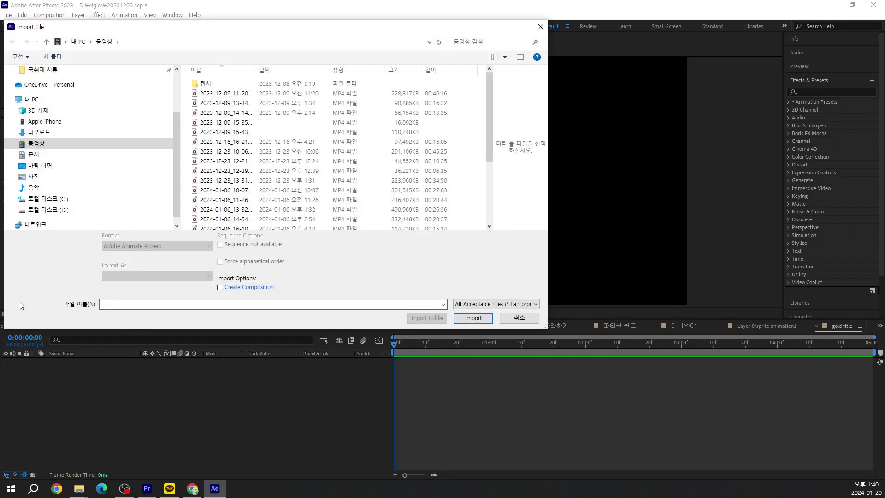
click(60, 213)
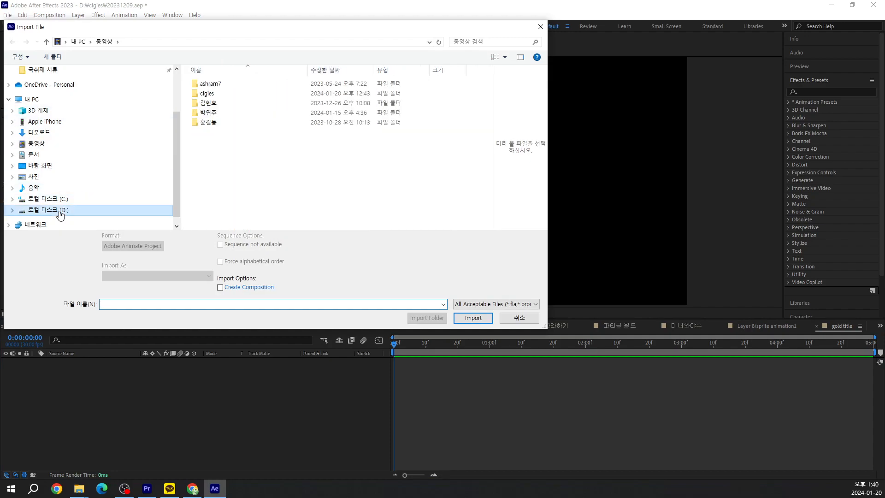
double_click(219, 97)
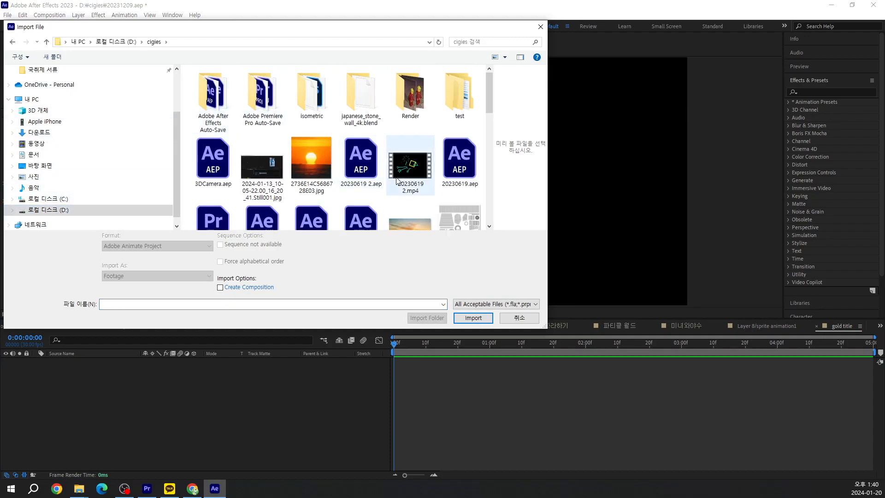
scroll(396, 177, down, 5)
scroll(397, 177, down, 3)
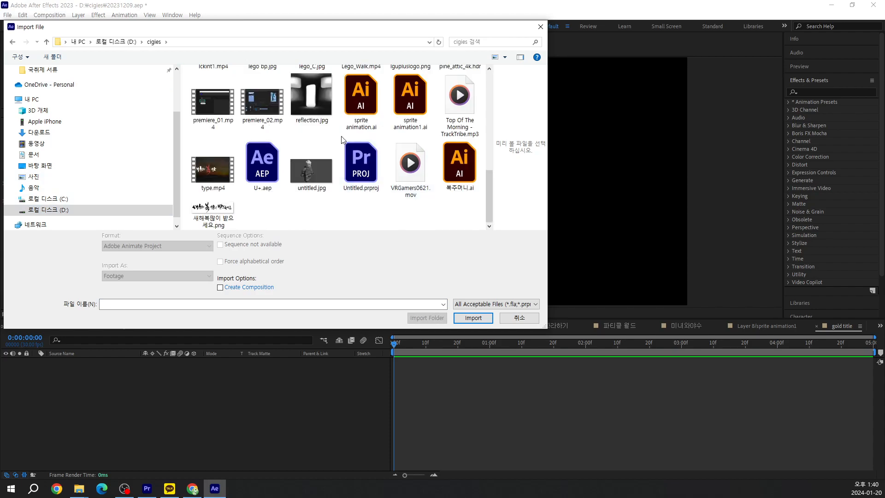
click(312, 97)
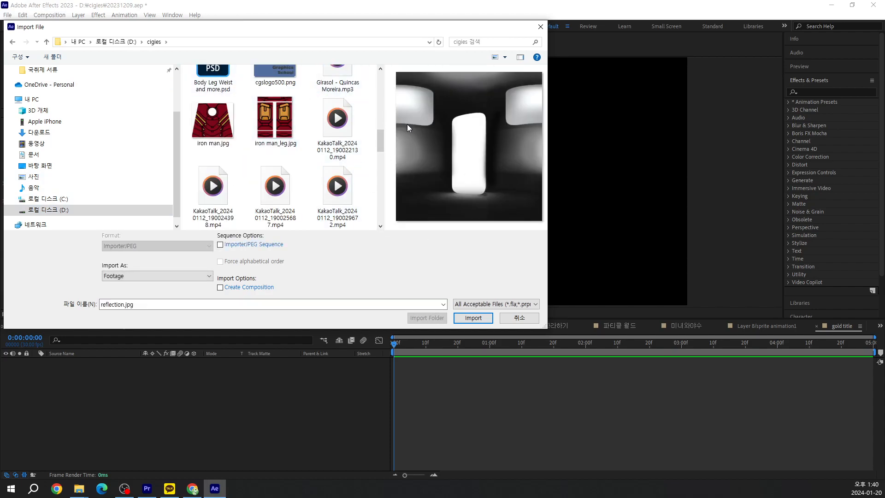
click(473, 318)
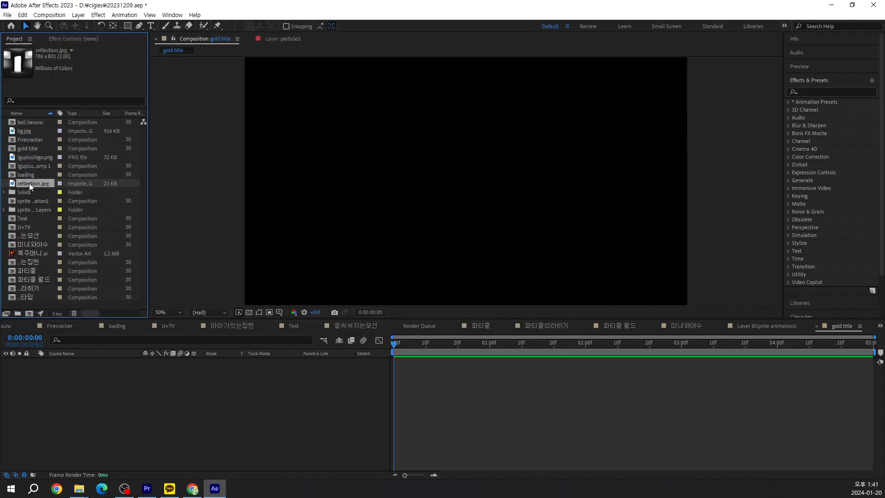
drag(29, 184, 122, 412)
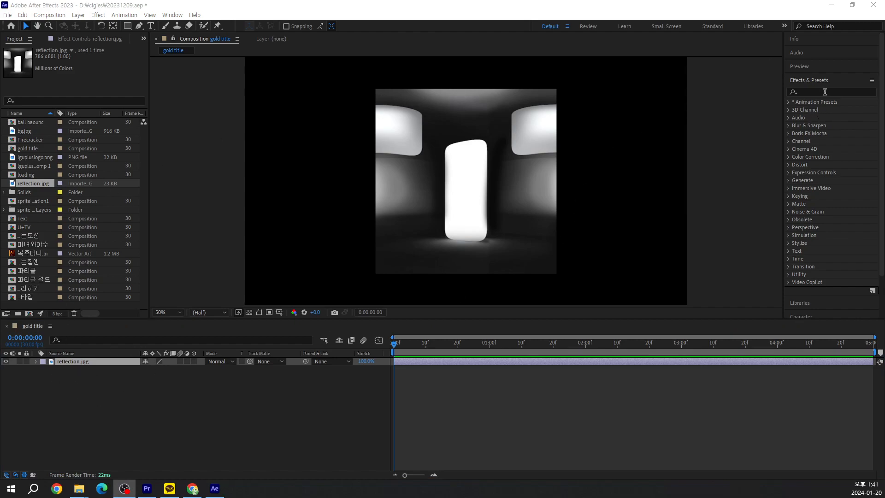
Step: Find the Motion Tile effect by searching for "tile" and apply it to the reflection.jpg layer
click(847, 93)
text(tile)
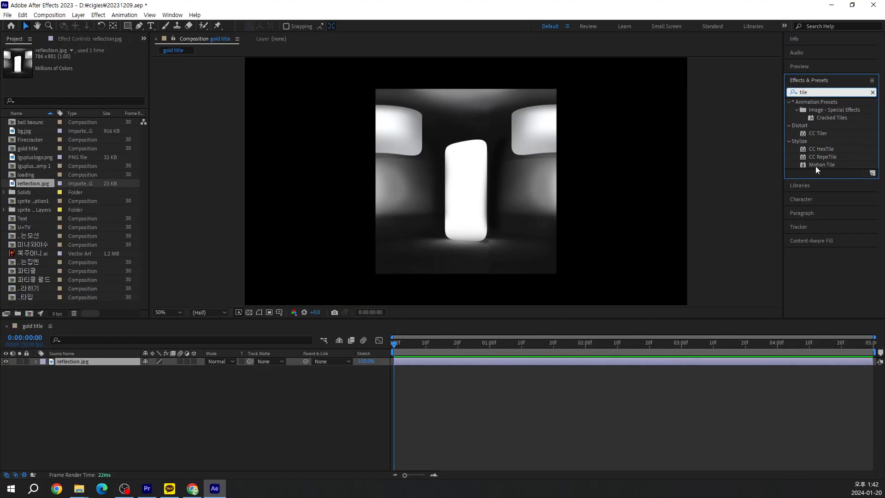
double_click(820, 164)
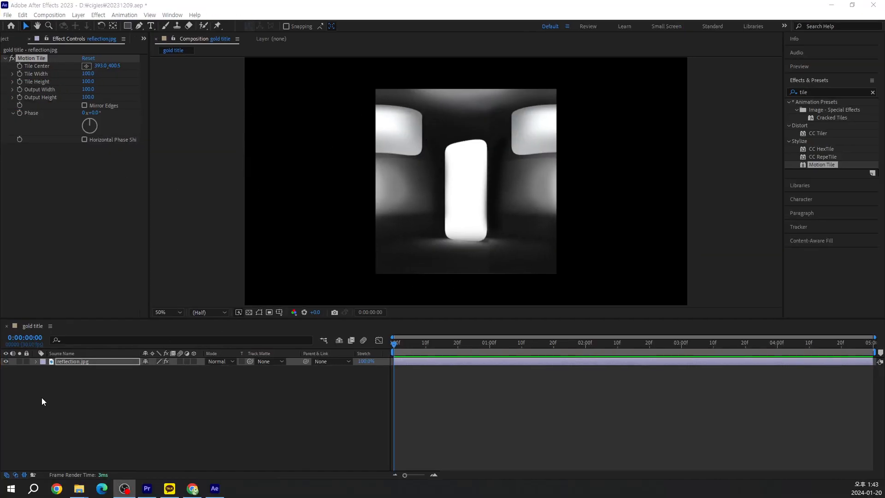
Step: Scale the reflection.jpg layer down to 25%
click(73, 362)
key(s)
mouse_move(154, 374)
mouse_down()
mouse_move(117, 365)
mouse_move(158, 369)
mouse_up()
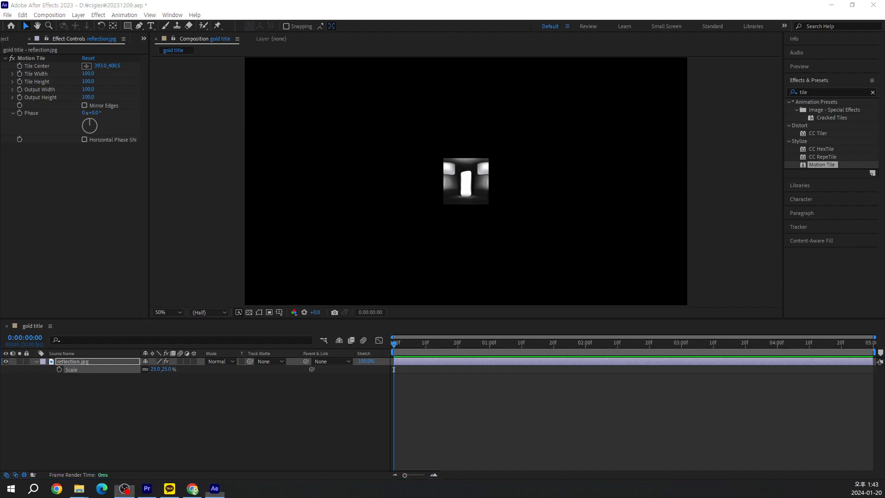
Step: Set Motion Tile's Output Width to 1040 and Output Height to 600 on the reflection.jpg layer
click(82, 92)
drag(83, 92, 138, 94)
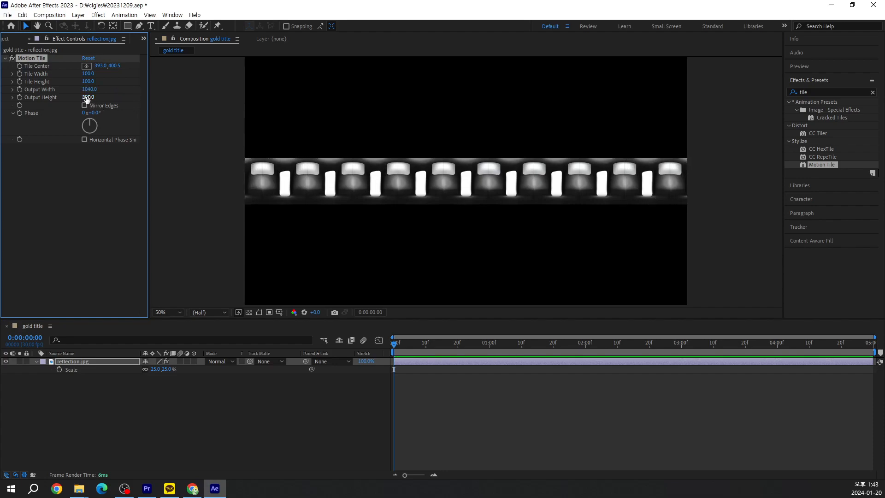
drag(87, 99, 111, 98)
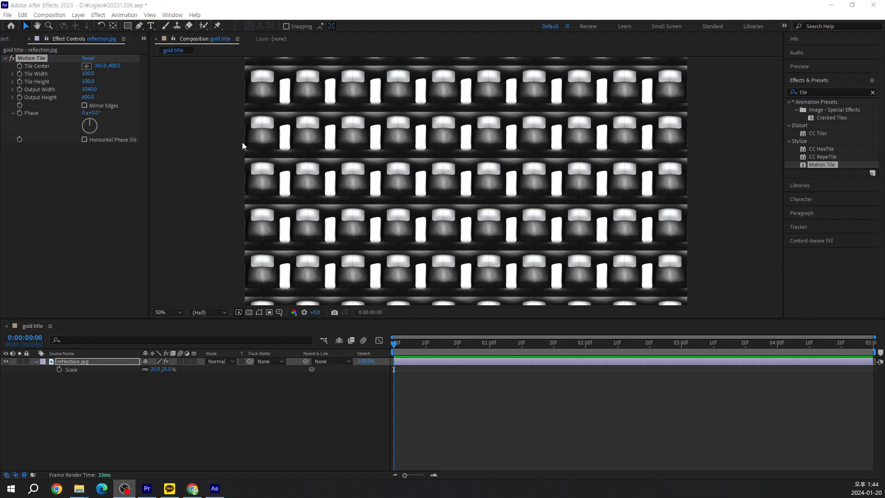
Step: Hide the reflection.jpg layer and add a text layer reading "JiSan Resort"
click(4, 361)
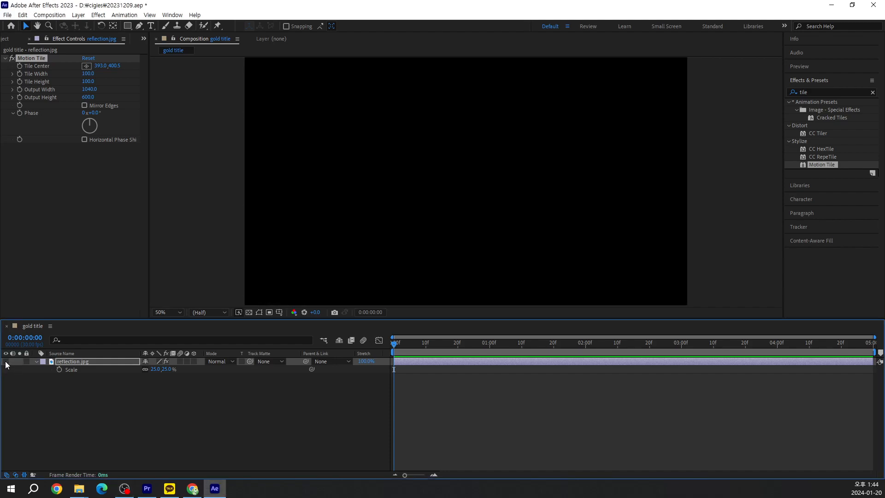
click(151, 25)
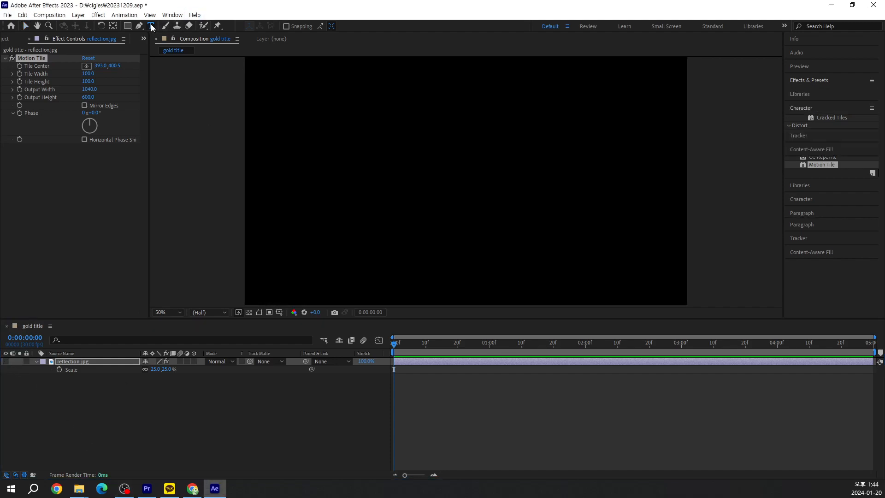
click(325, 172)
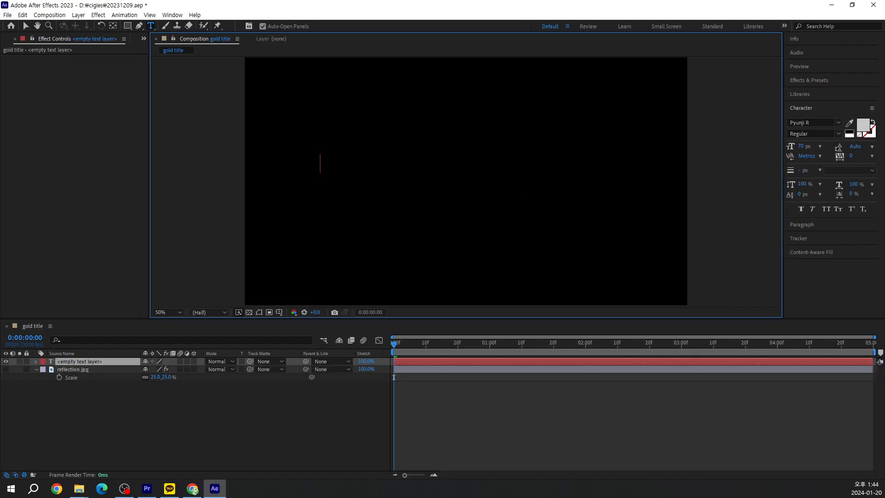
text(Jin)
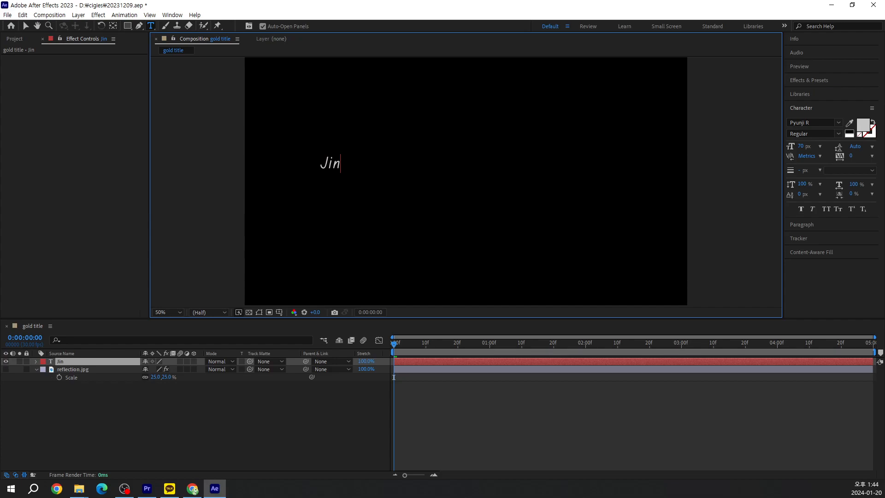
key(BackSpace)
text(San Resorte)
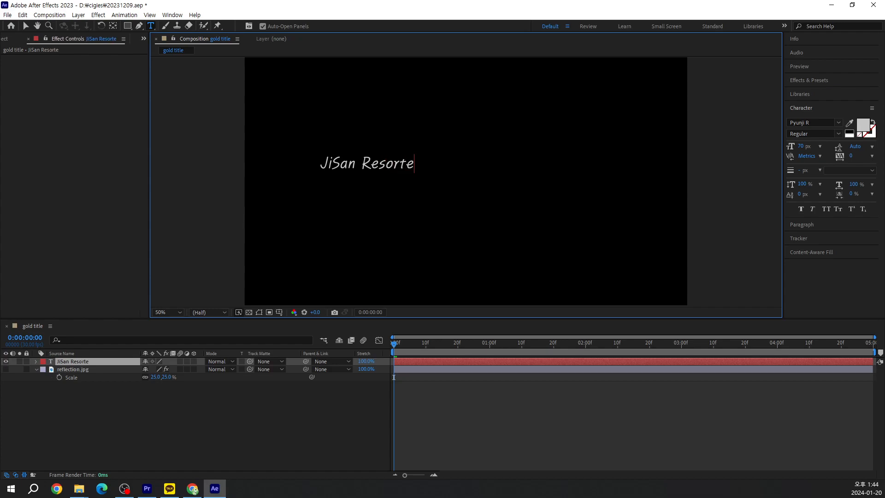
key(BackSpace)
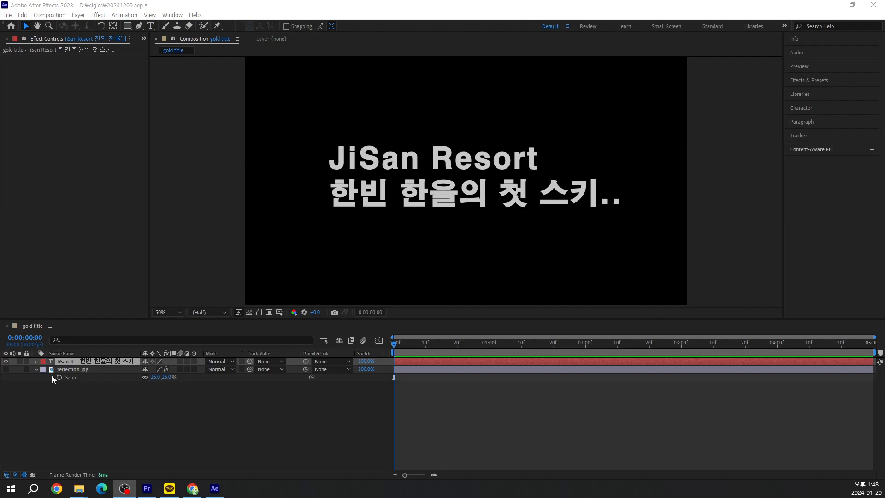
Step: Reposition the two-line title text freehand near the centre of the composition
drag(472, 193, 466, 192)
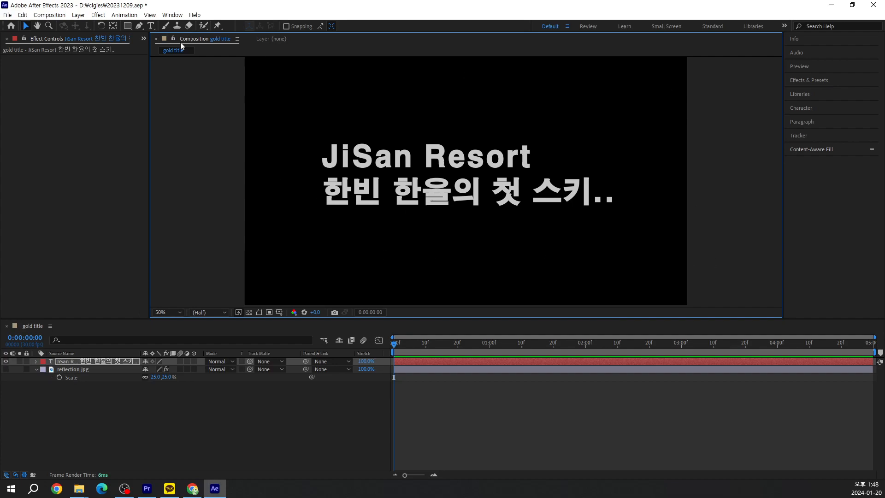
drag(400, 166, 428, 159)
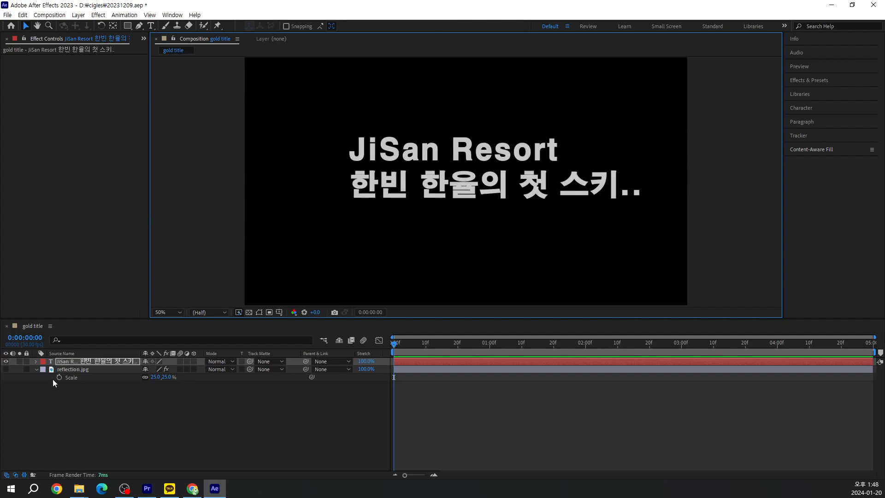
drag(479, 190, 450, 208)
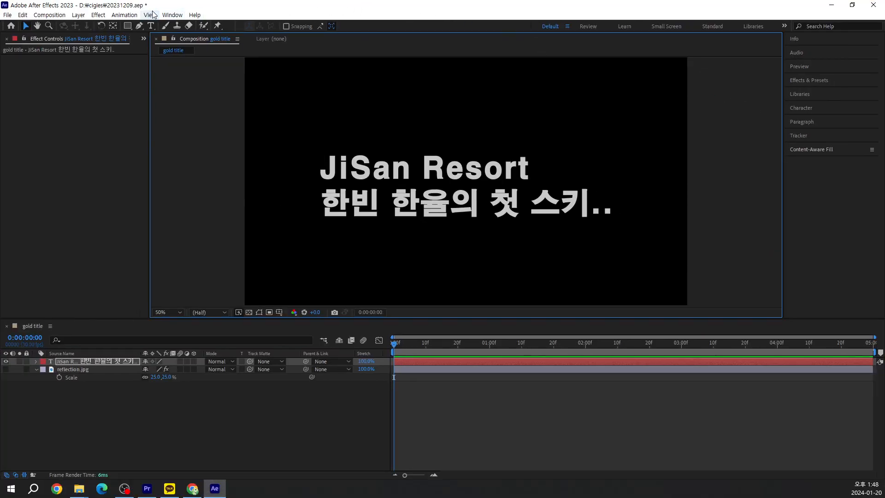
Step: Try to show the Align tools in the Default workspace
click(172, 15)
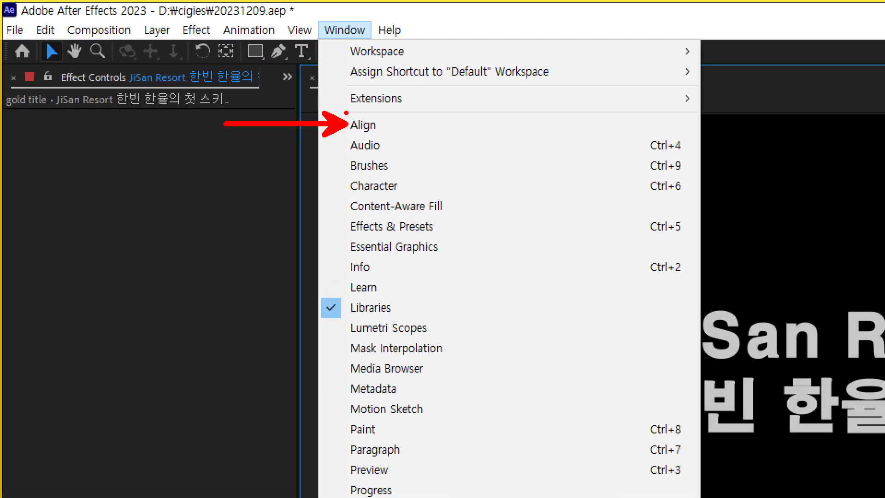
key(Escape)
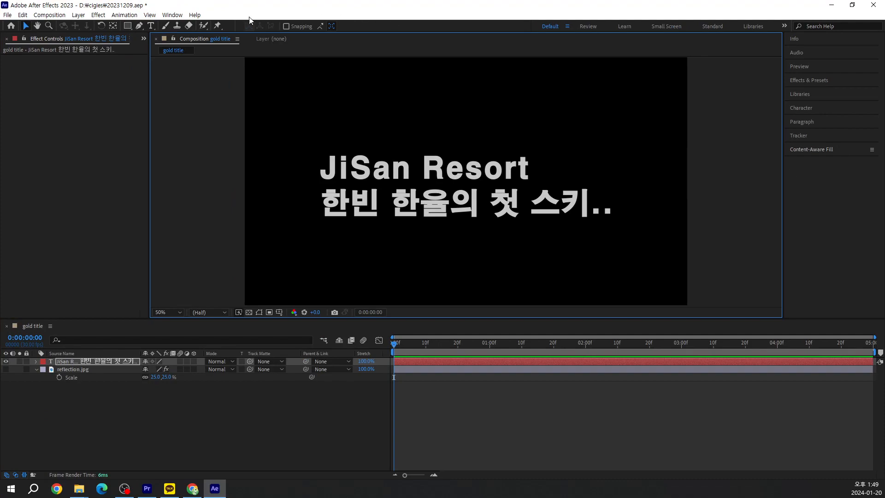
click(172, 15)
click(179, 64)
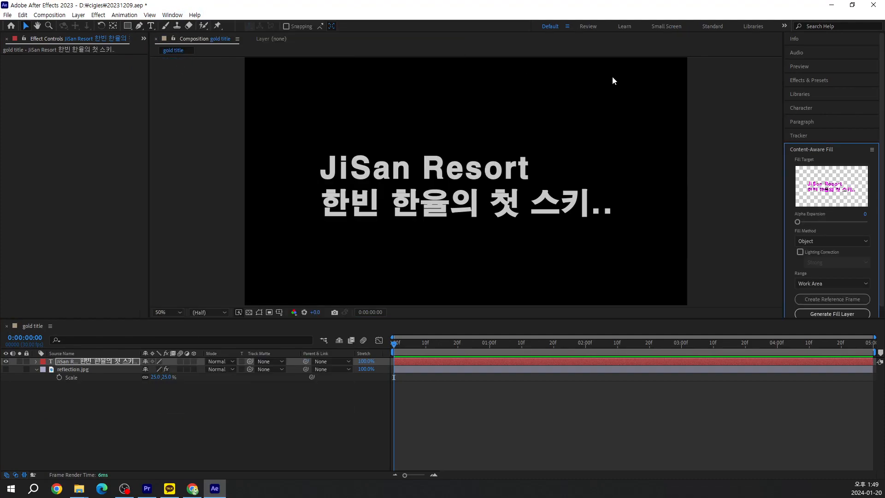
click(825, 151)
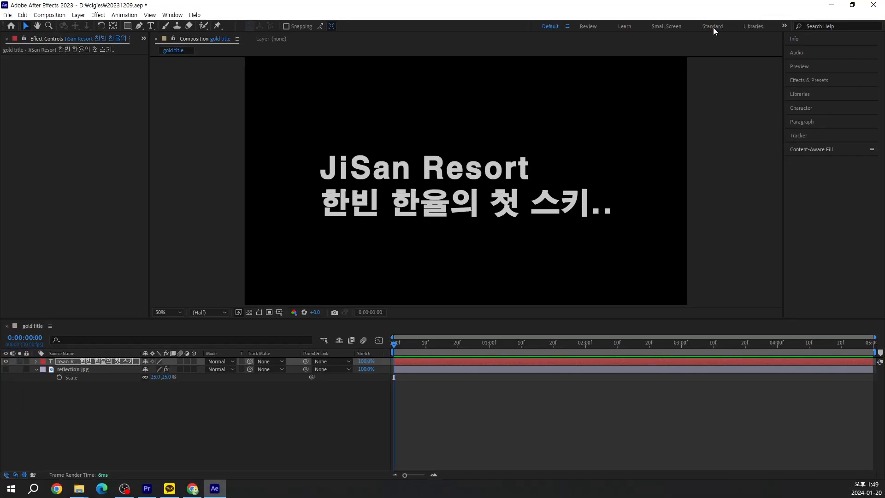
Step: Switch to the Standard workspace and display the Align tools there
click(541, 53)
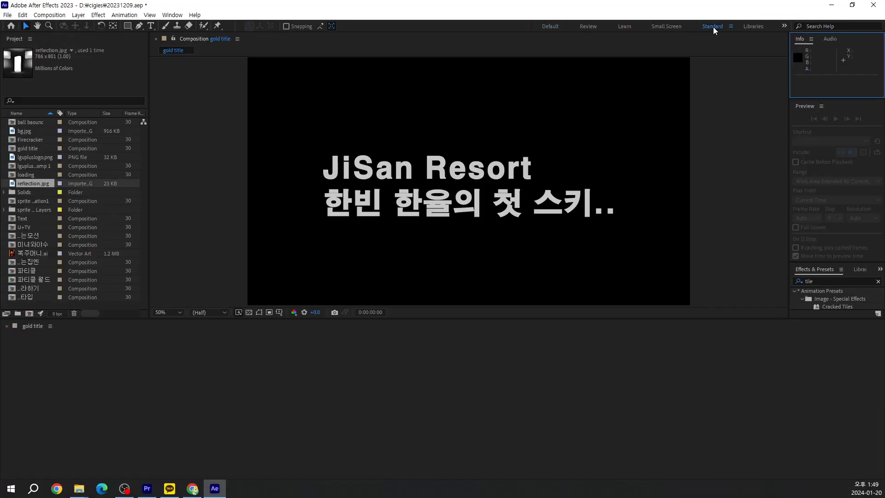
click(171, 15)
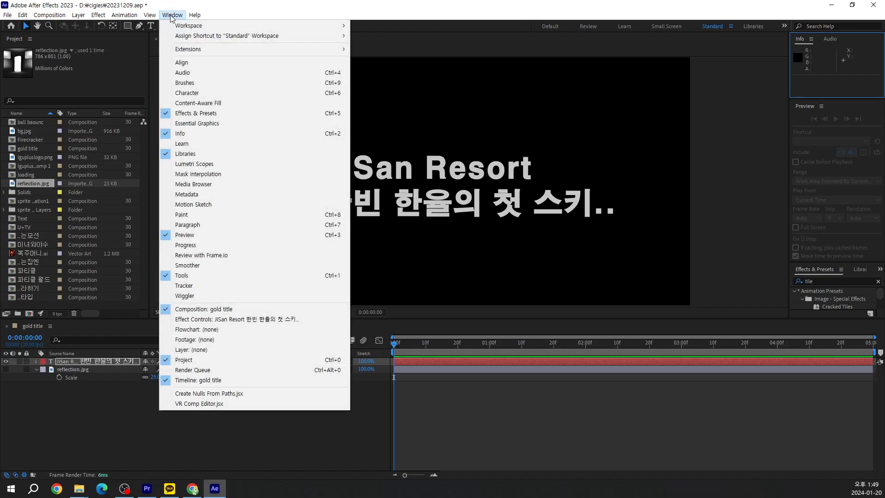
click(193, 64)
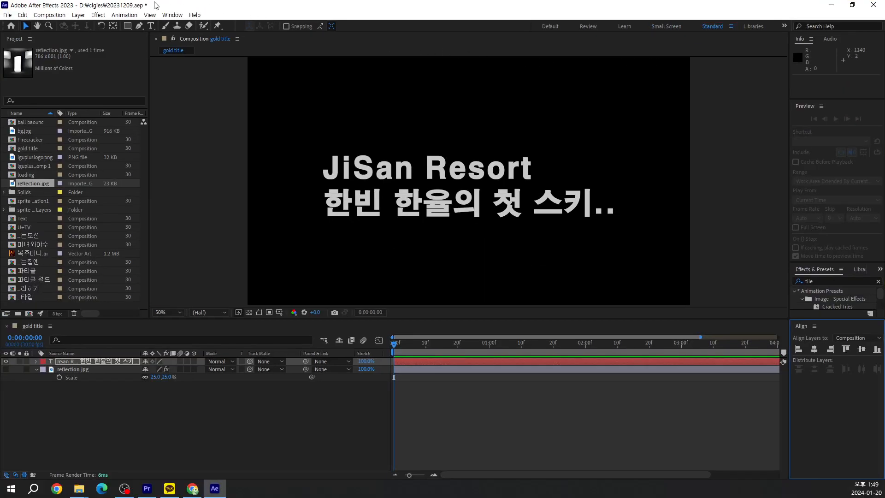
click(173, 15)
mouse_move(173, 38)
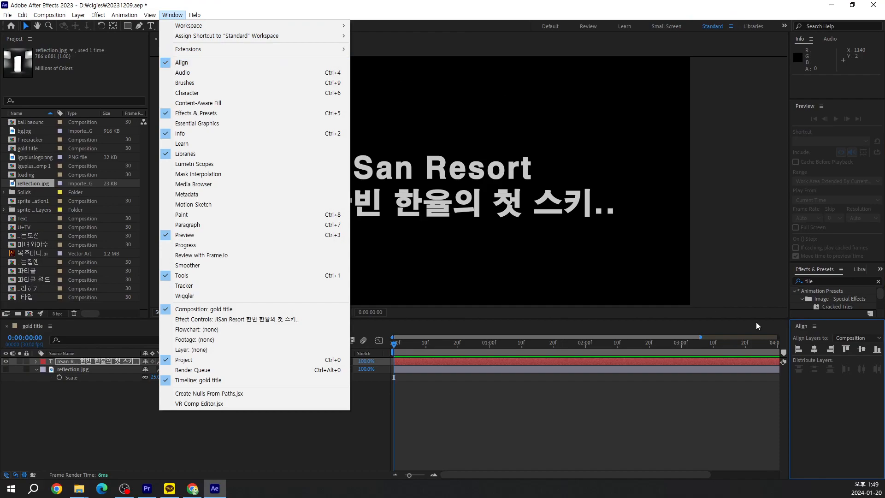
Step: Center the two-line title text horizontally and vertically in the composition
key(Escape)
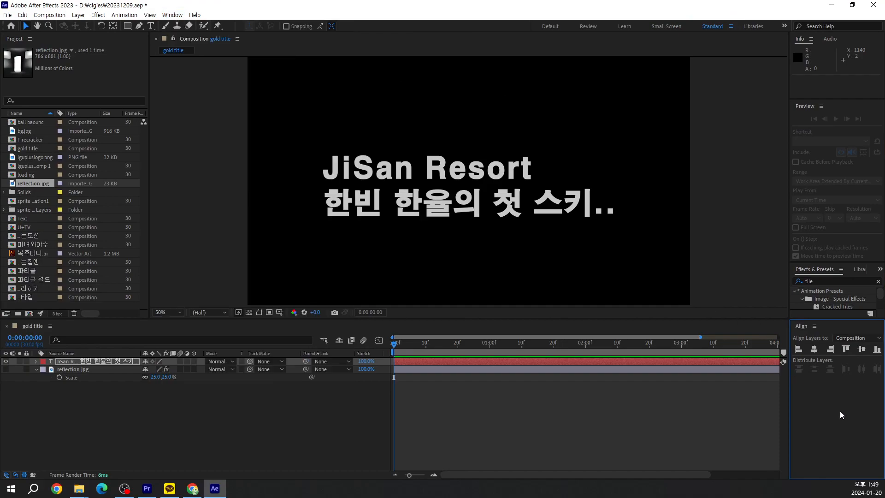
click(814, 350)
click(862, 350)
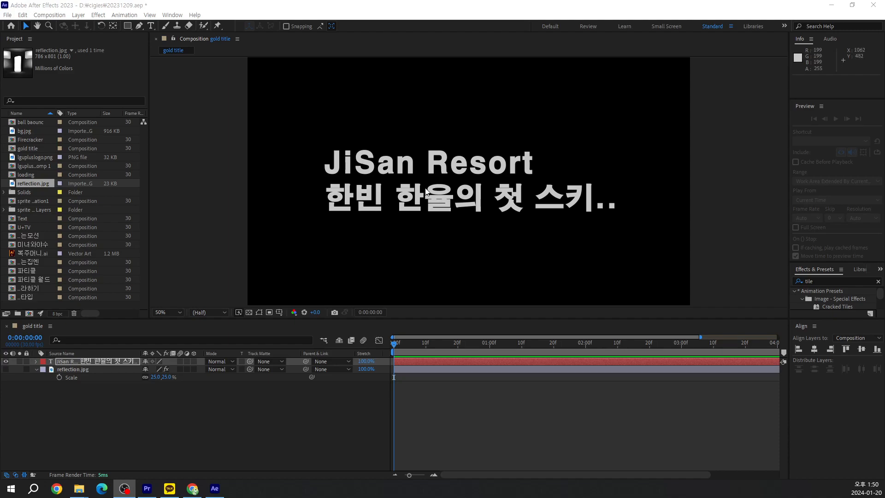
Step: Hide the title text layer and make the reflection.jpg layer visible
click(81, 361)
click(6, 362)
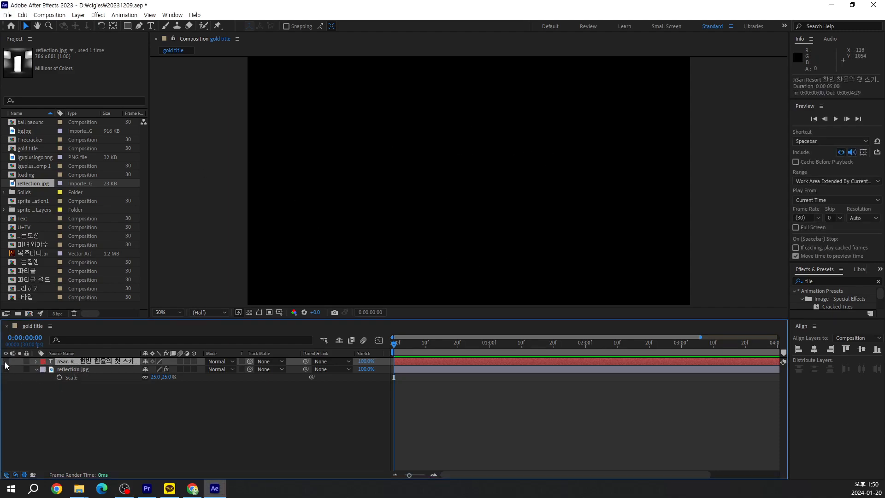
click(6, 369)
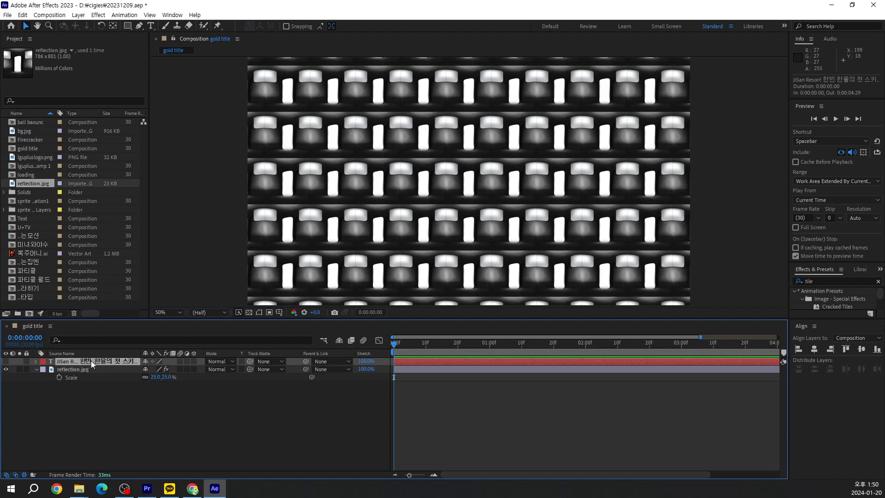
Step: Find the CC Blobbylize effect by searching "blobb" and apply it to the reflection.jpg layer
click(82, 368)
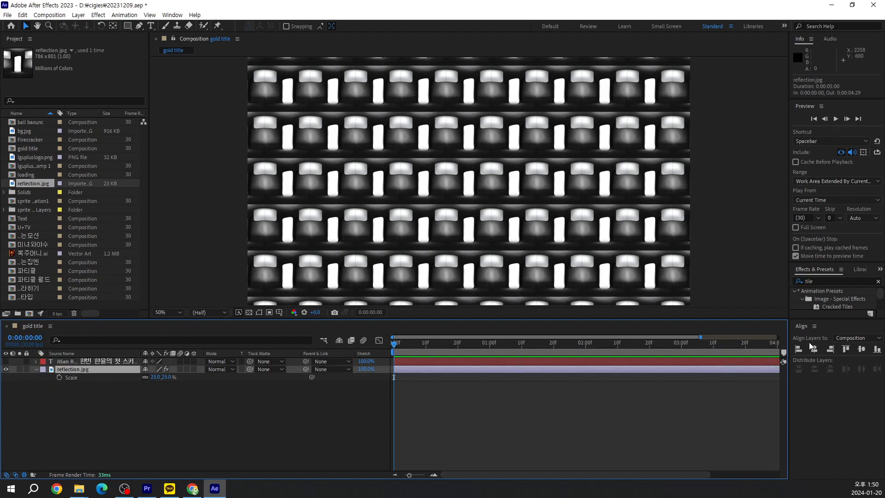
drag(848, 264, 852, 153)
click(877, 169)
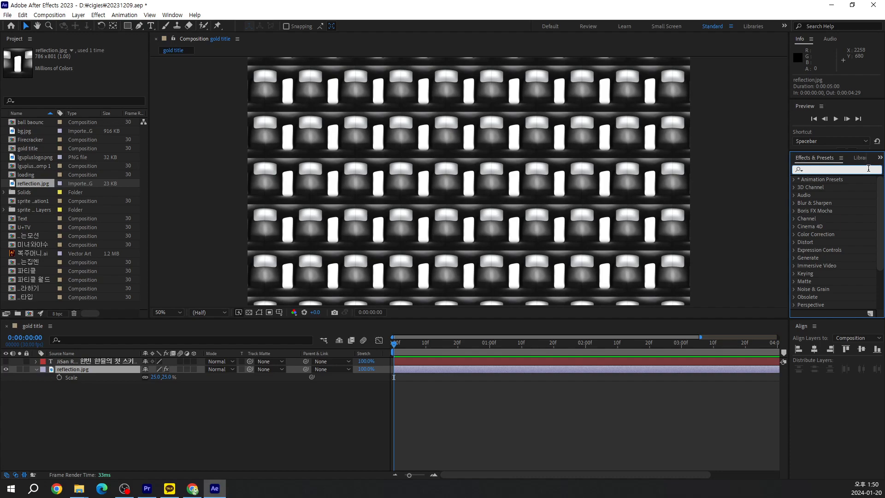
text(blo)
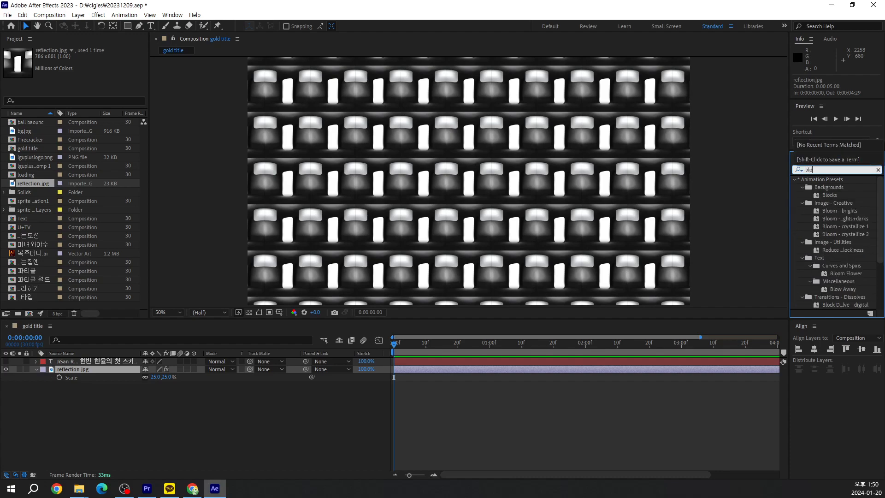
text(o)
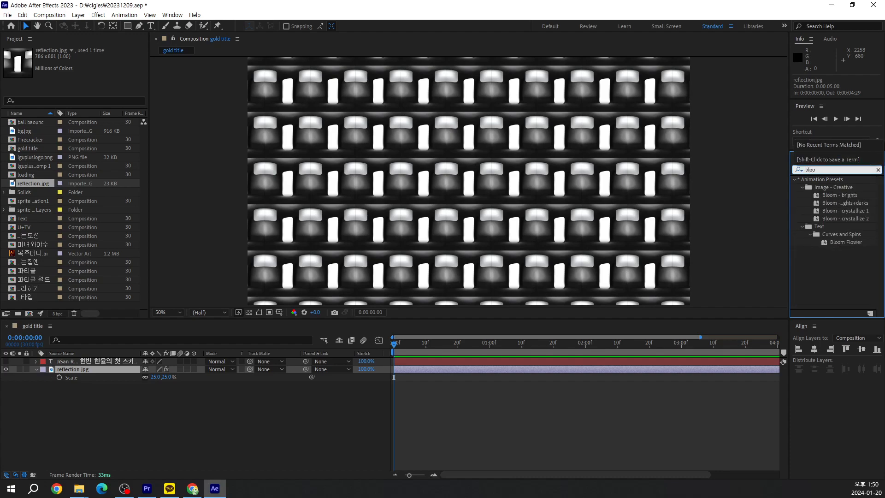
key(BackSpace)
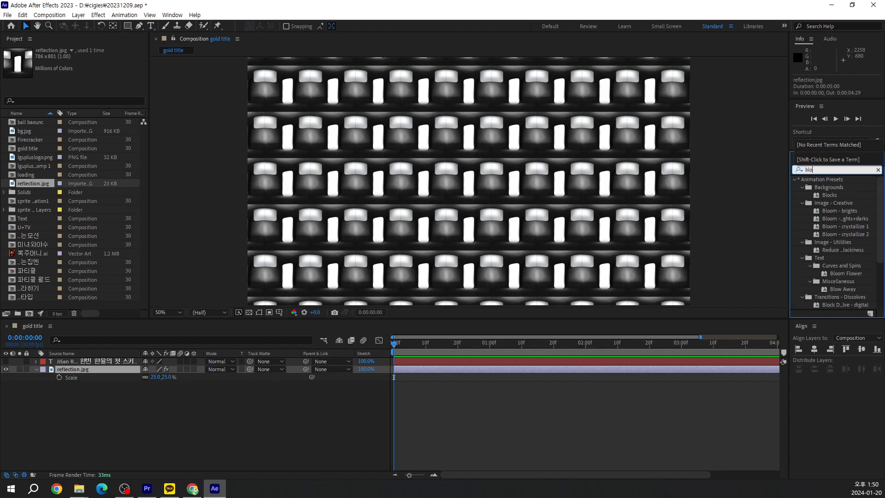
text(b)
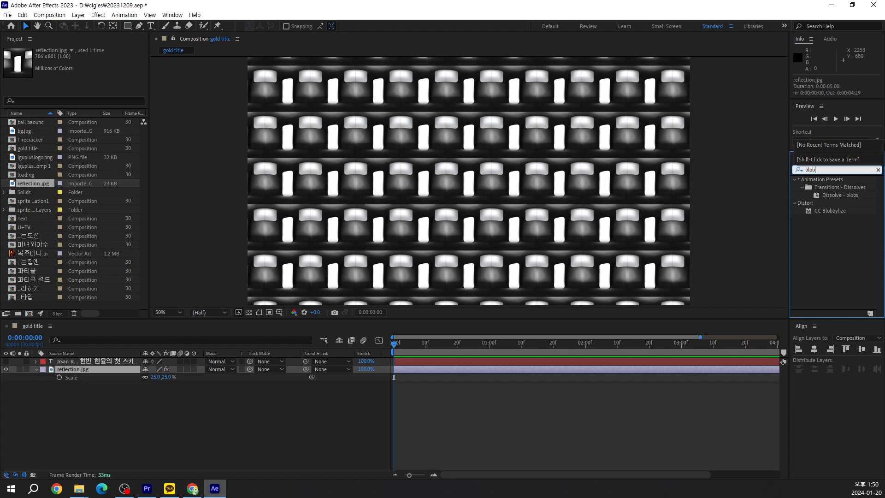
text(b)
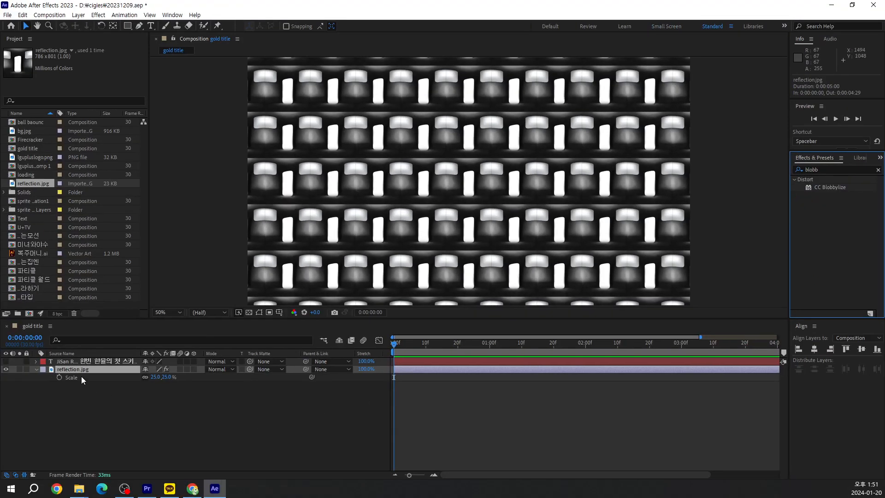
click(79, 368)
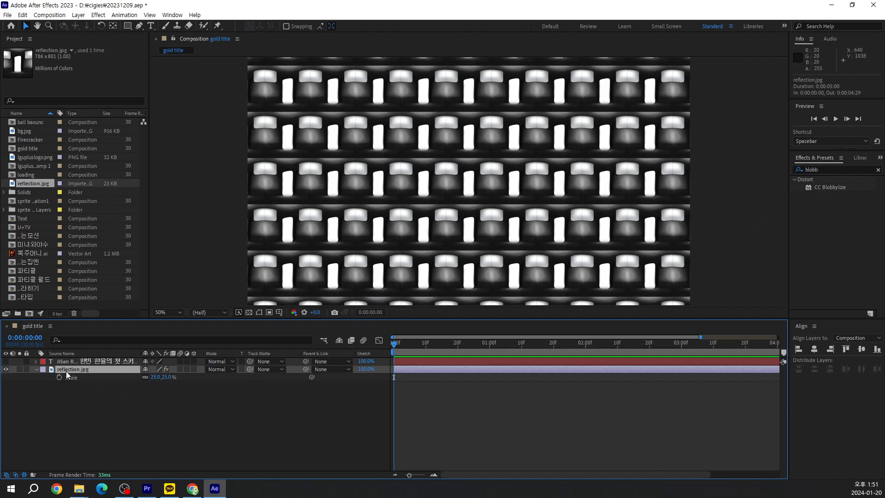
double_click(835, 186)
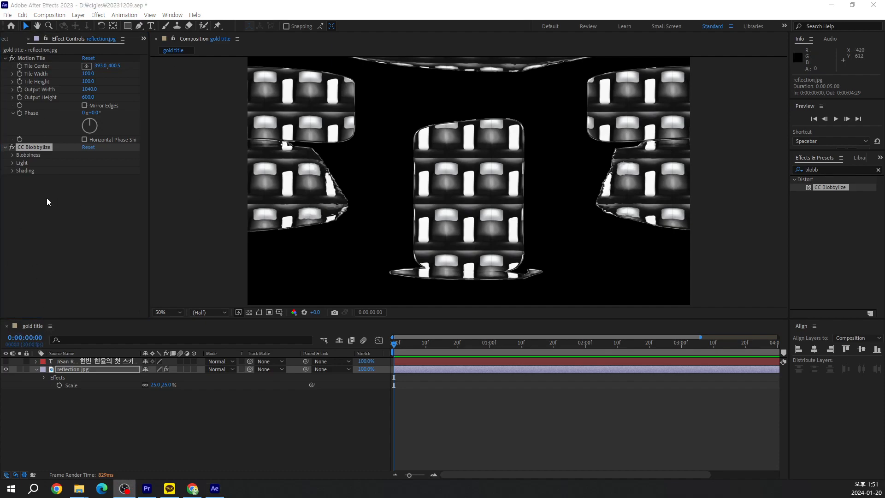
Step: Set the Blob Layer of reflection.jpg's CC Blobbylize effect to the JiSan Resort title text layer
click(12, 154)
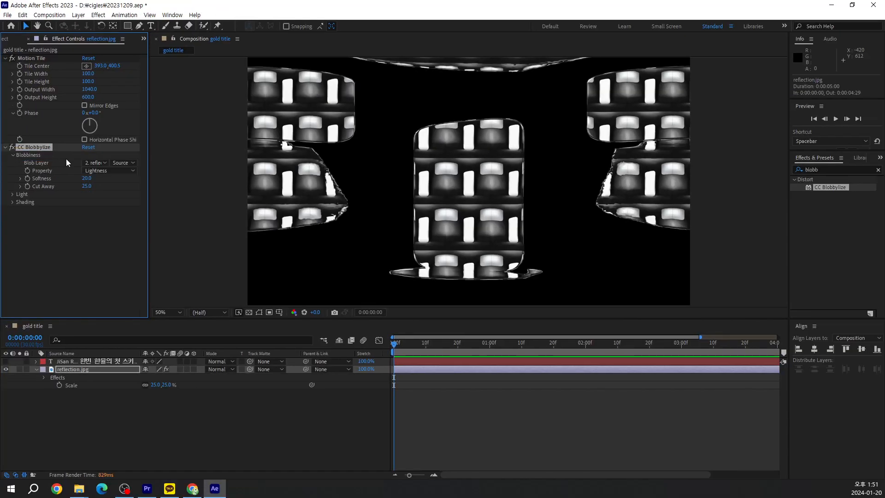
click(92, 162)
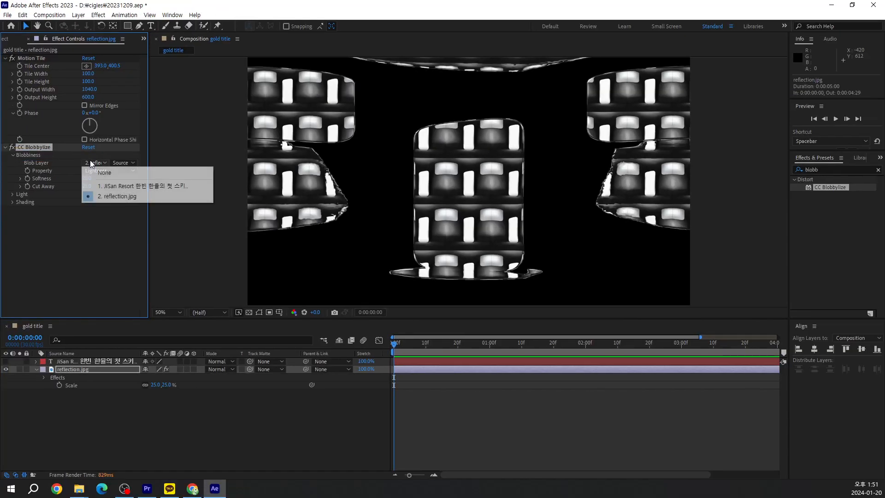
click(113, 185)
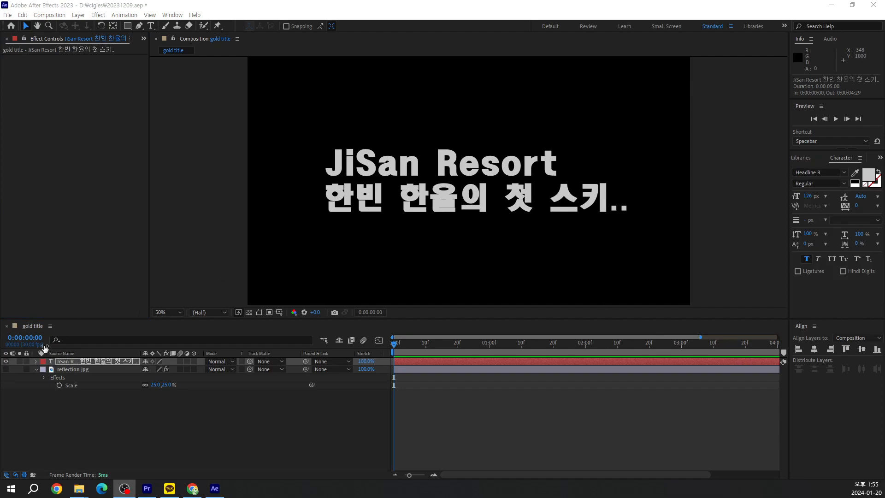
Step: Show the reflection.jpg layer instead of the title text layer, and turn off Faux Bold in the character settings
click(6, 369)
click(6, 361)
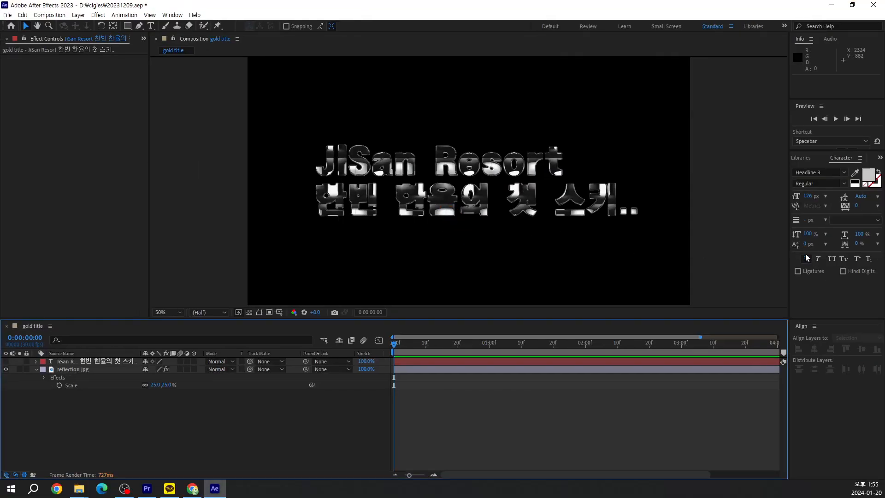
click(807, 258)
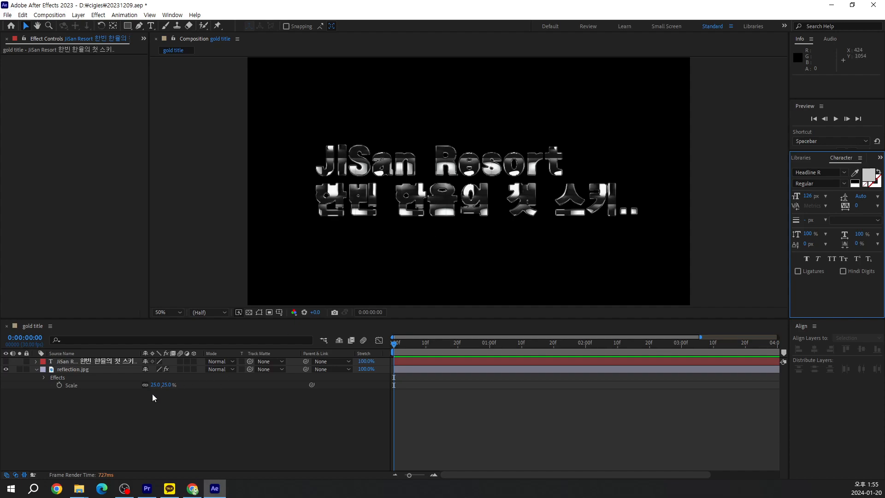
Step: Try a Softness of 1.0 in the CC Blobbylize effect on the reflection.jpg layer
click(74, 369)
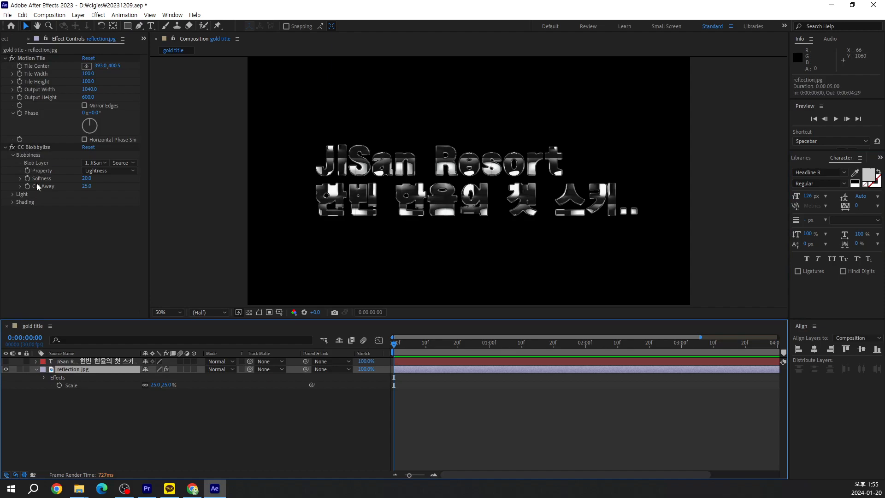
click(22, 178)
click(20, 197)
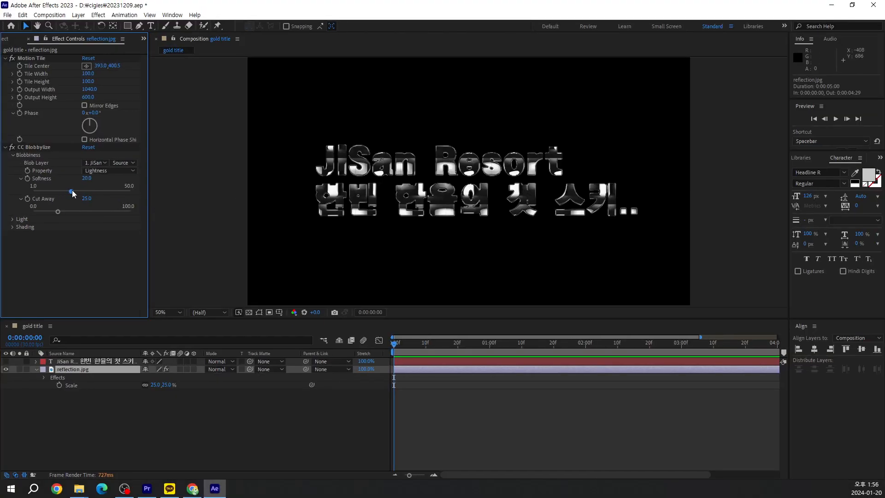
drag(71, 190, 16, 195)
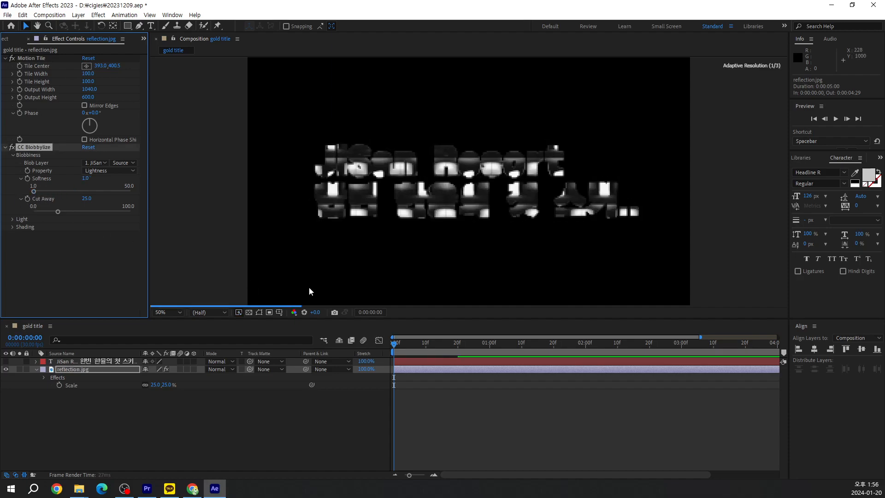
key(ctrl+1)
click(405, 196)
drag(412, 180, 391, 183)
mouse_move(462, 153)
mouse_down()
mouse_move(466, 221)
mouse_move(521, 231)
mouse_up()
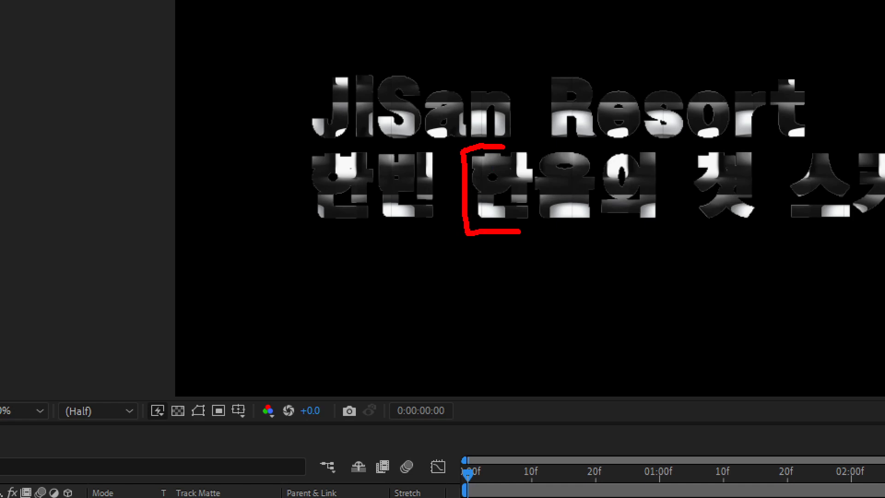
key(Escape)
Step: Compare the lettering with CC Blobbylize Softness at 50.0, and settle on a Softness of about 16.9
drag(34, 190, 125, 203)
key(ctrl+z)
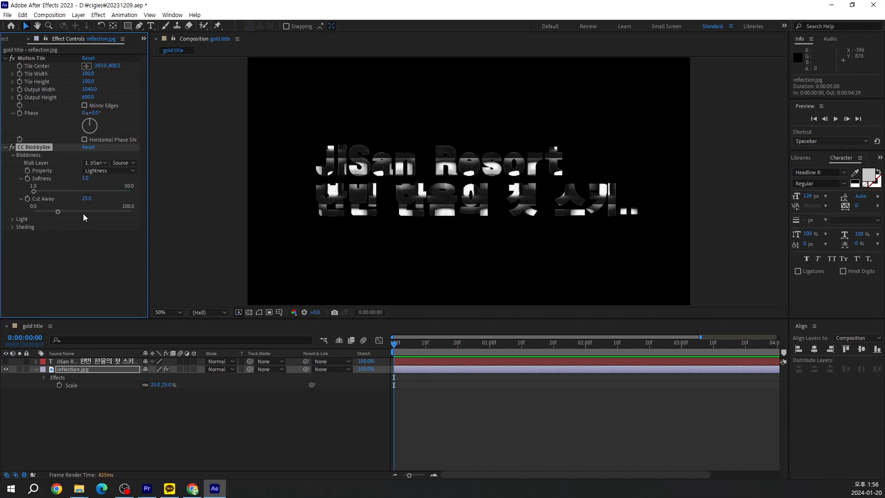
drag(49, 190, 136, 191)
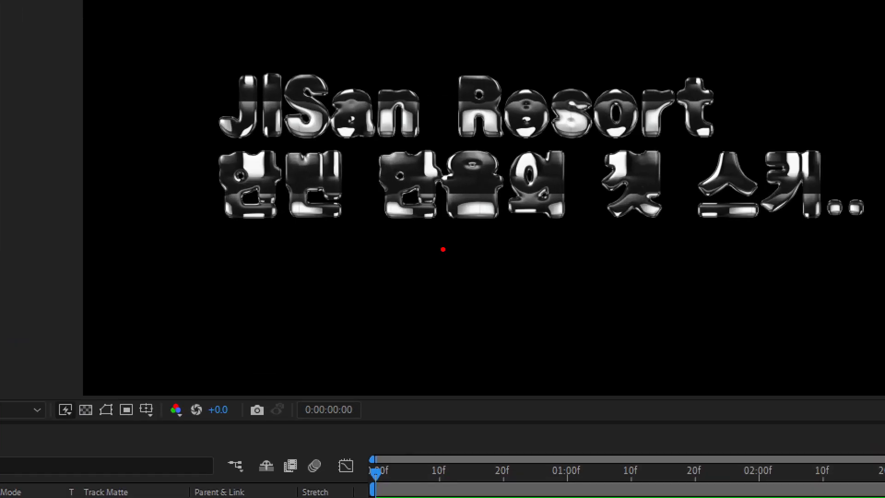
mouse_move(469, 143)
mouse_down()
mouse_move(449, 144)
mouse_move(437, 161)
mouse_up()
mouse_move(231, 140)
mouse_down()
mouse_move(213, 139)
mouse_move(194, 179)
mouse_move(279, 250)
mouse_move(290, 232)
mouse_up()
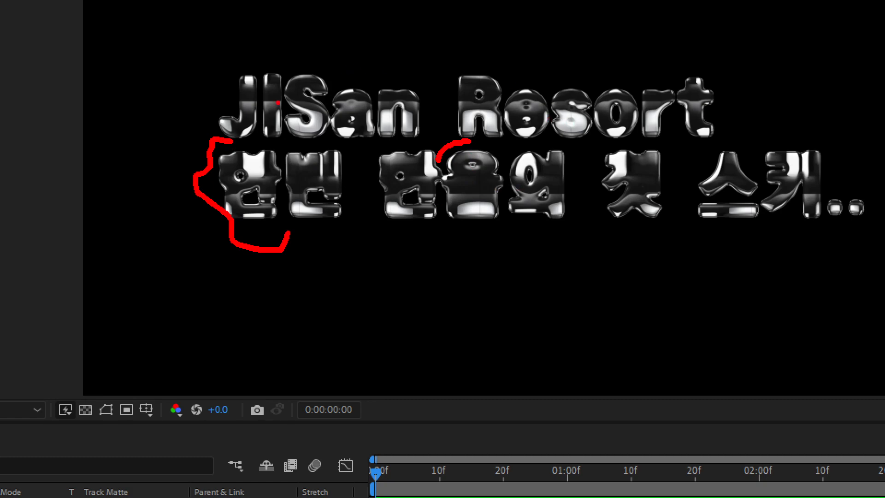
key(Escape)
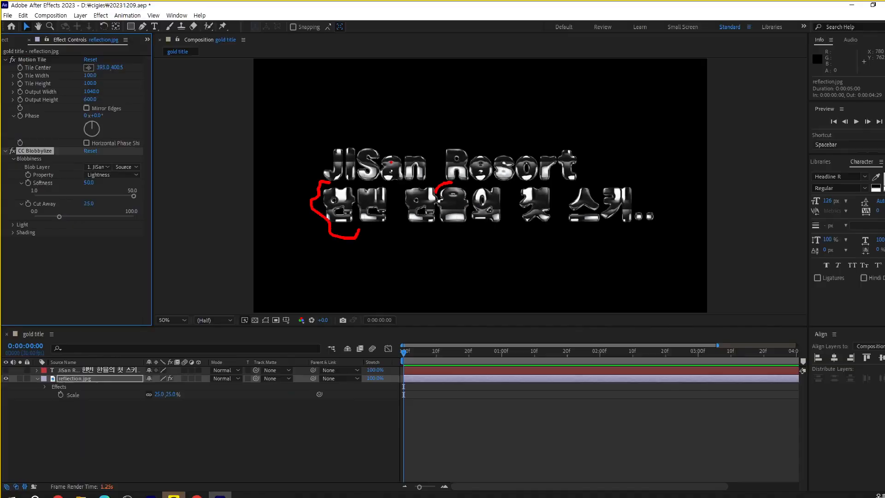
drag(52, 190, 65, 190)
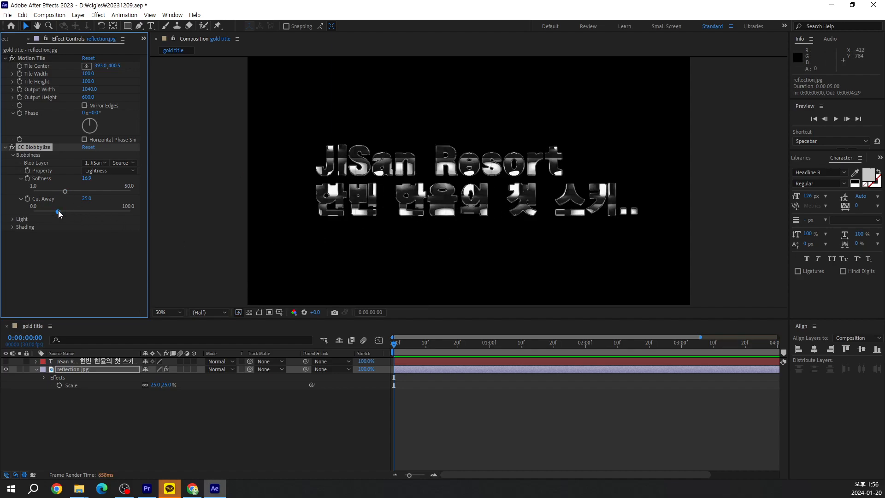
Step: Compare CC Blobbylize Cut Away at 0.0 and about 77.6, and settle on a Cut Away of about 11.9
drag(58, 213, 30, 210)
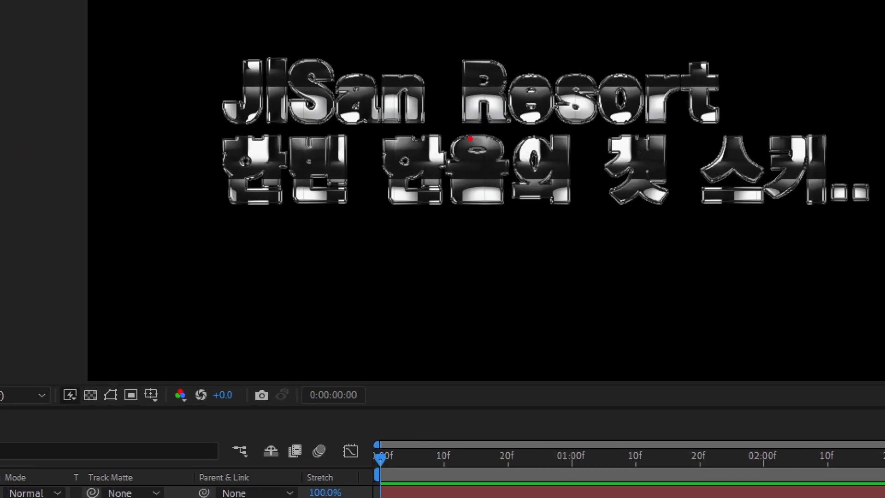
drag(480, 130, 446, 151)
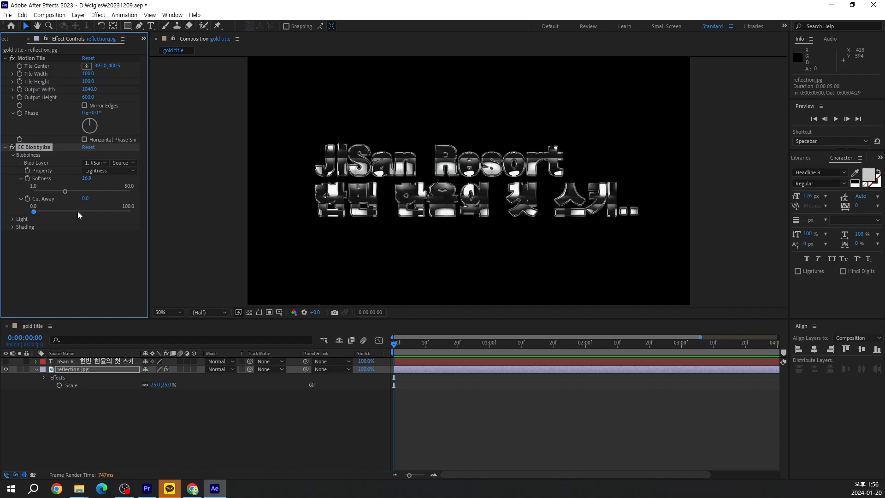
drag(77, 211, 105, 213)
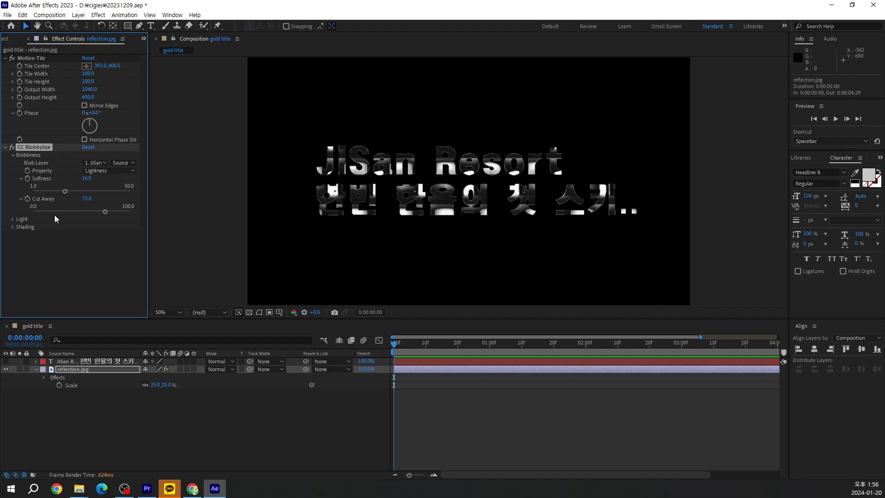
drag(105, 212, 114, 209)
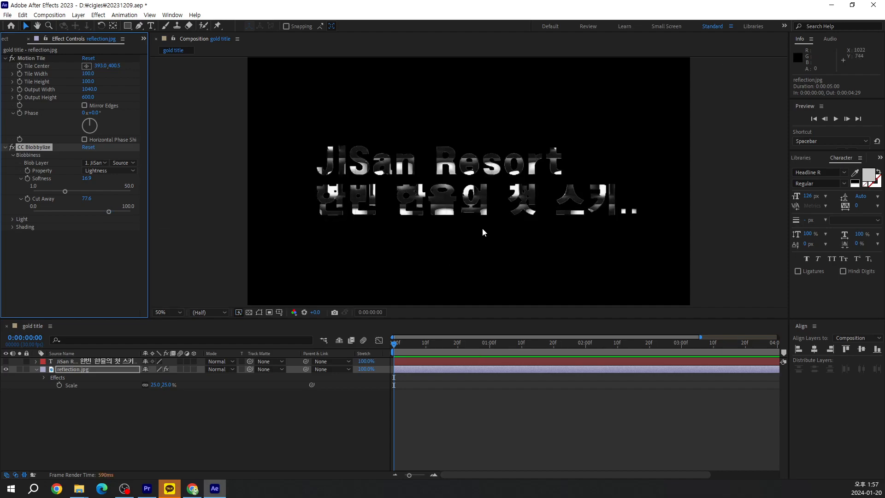
drag(109, 212, 46, 222)
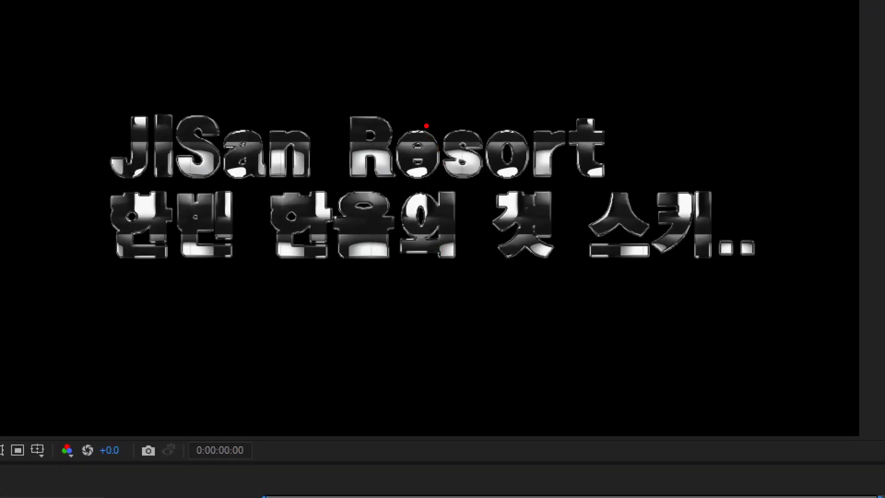
drag(427, 126, 448, 73)
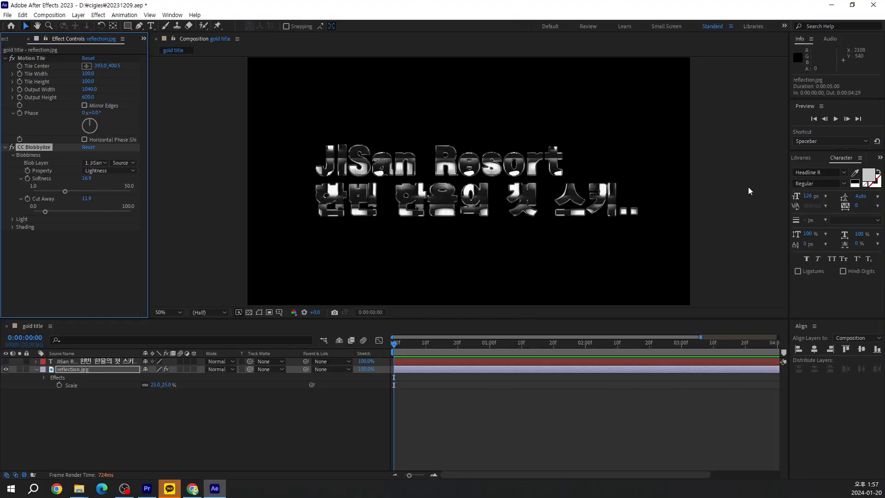
Step: Set the font family in the character settings to Magic R
click(844, 172)
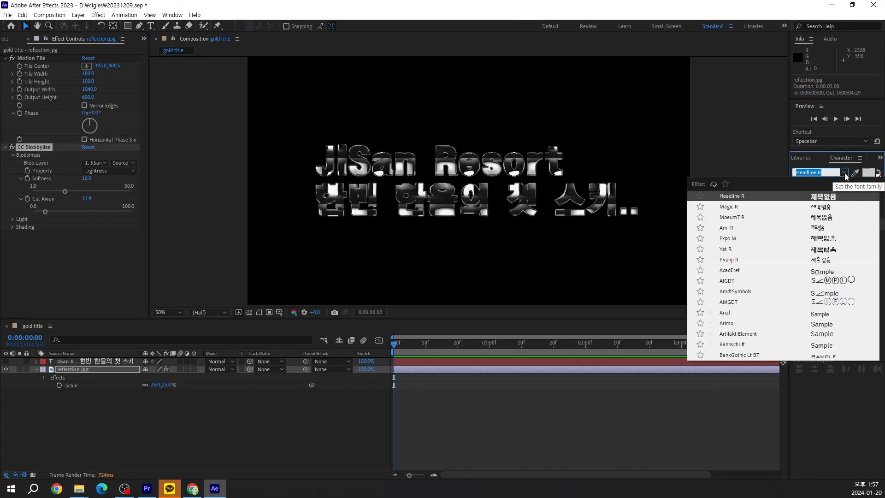
click(730, 208)
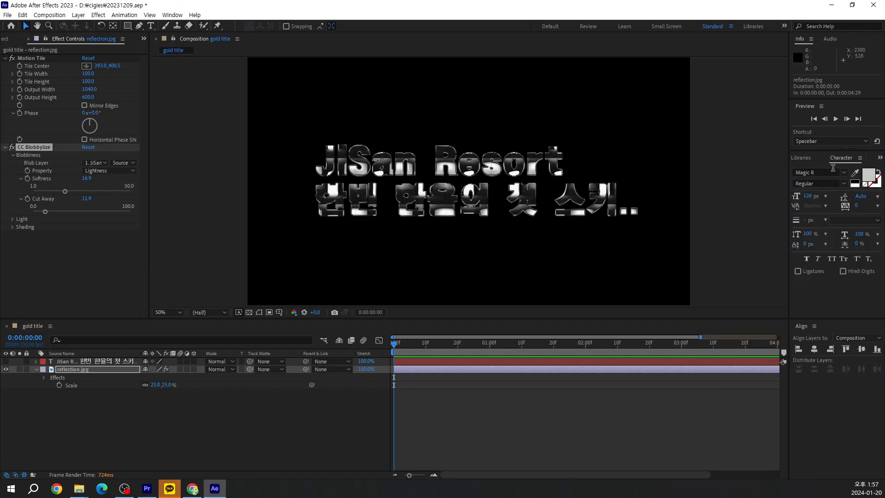
Step: Compare the HYPMokGak-Bold and HYHeadLine-Medium fonts on the title text layer, and settle on Magic R
click(123, 362)
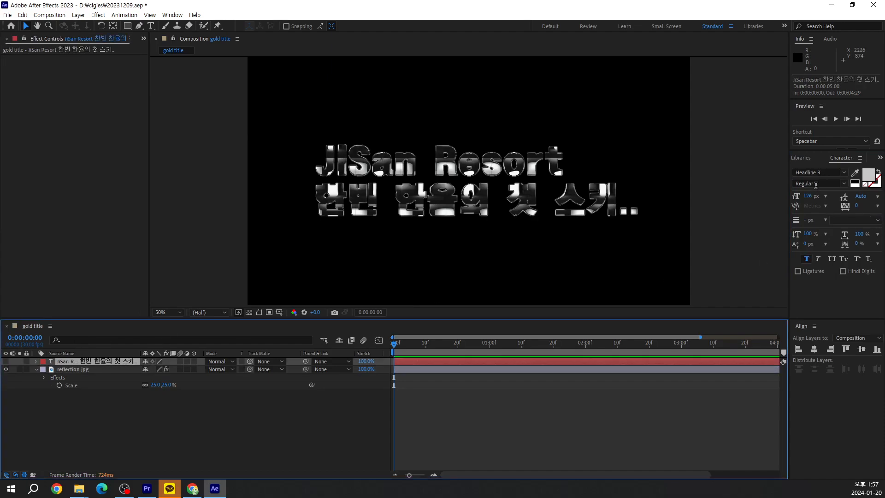
click(844, 174)
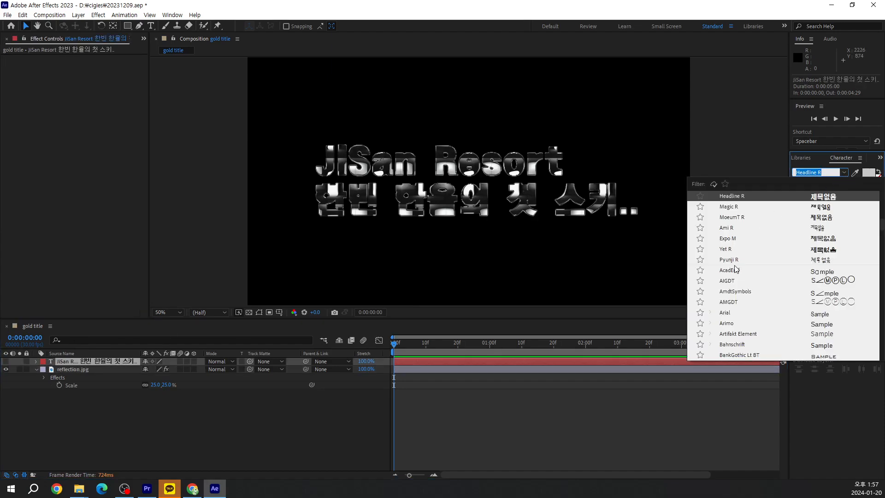
scroll(742, 269, up, 6)
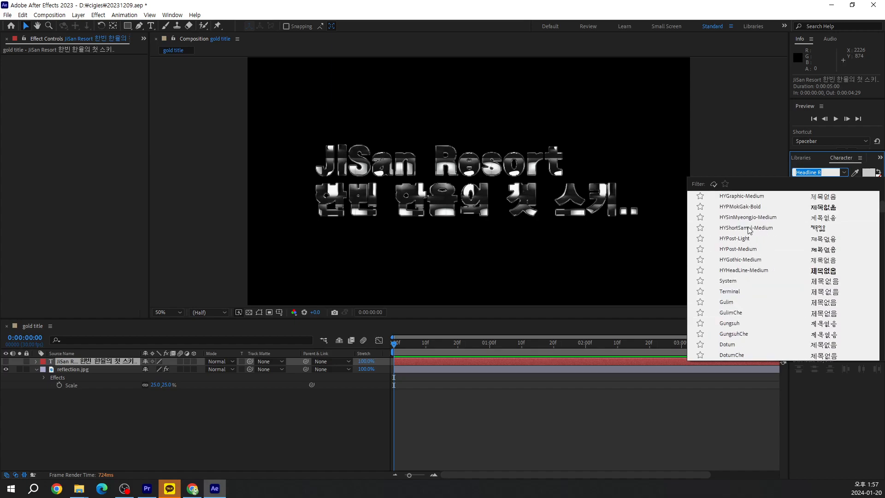
click(754, 210)
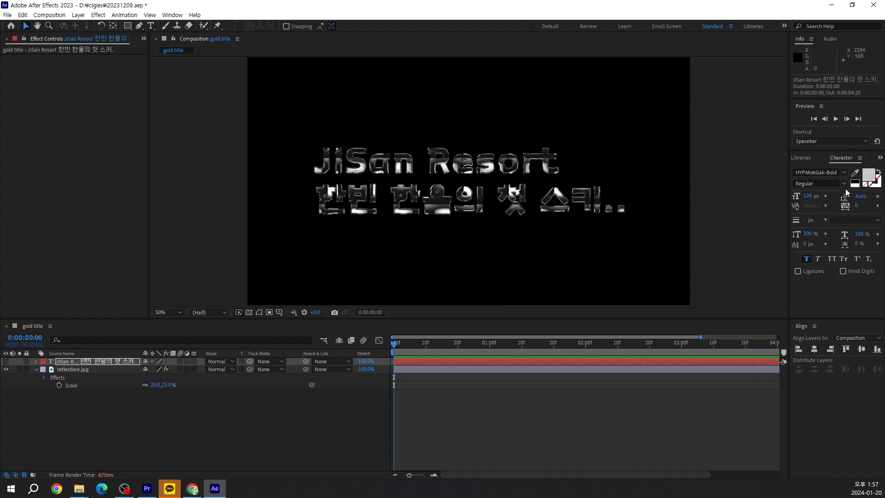
click(844, 172)
click(742, 260)
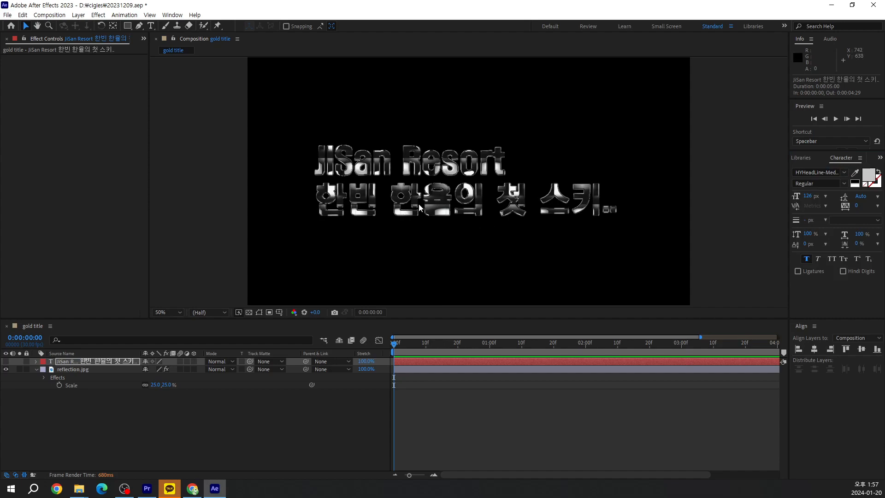
click(844, 177)
scroll(779, 273, up, 5)
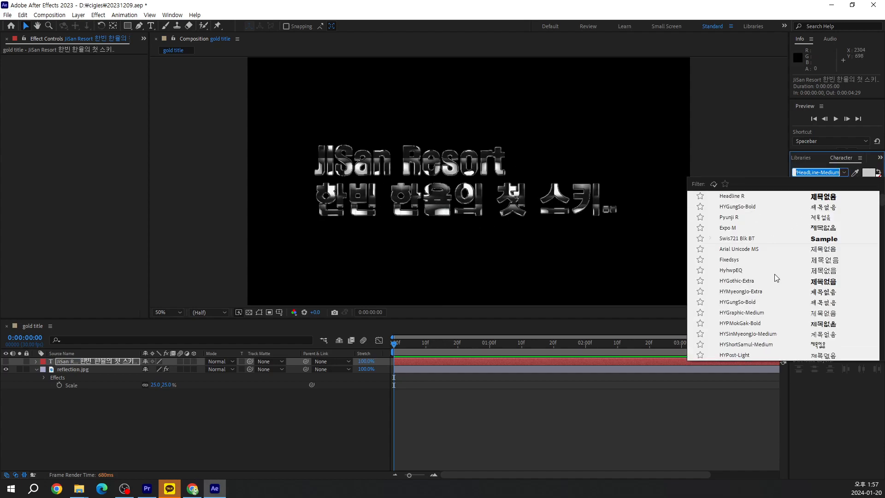
scroll(758, 272, up, 1)
click(729, 218)
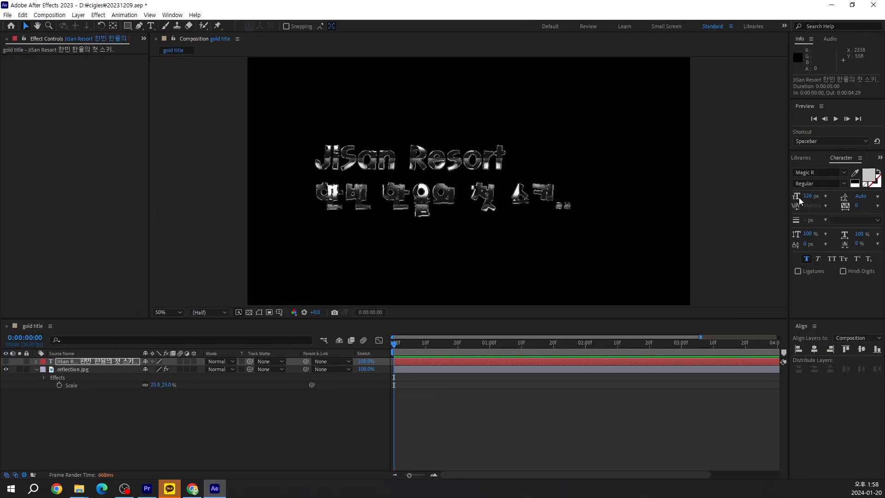
Step: Enlarge the title text to 183 px and centre it horizontally in the composition
drag(806, 197, 833, 203)
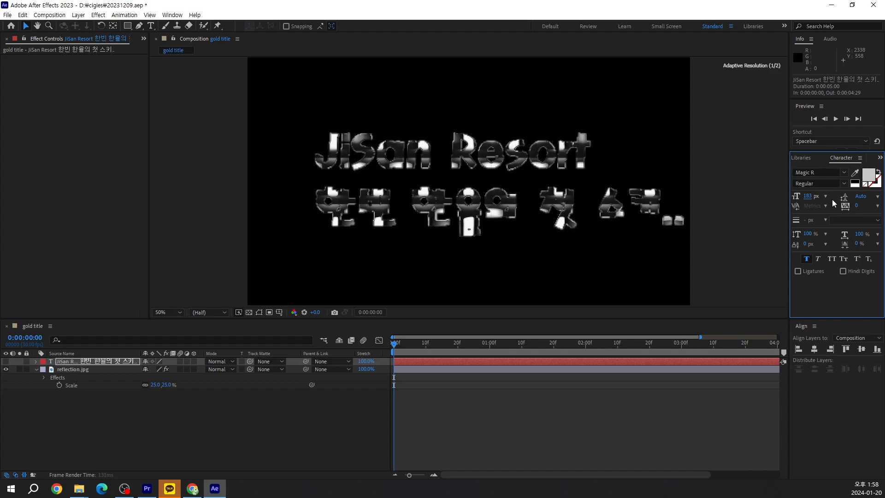
click(815, 348)
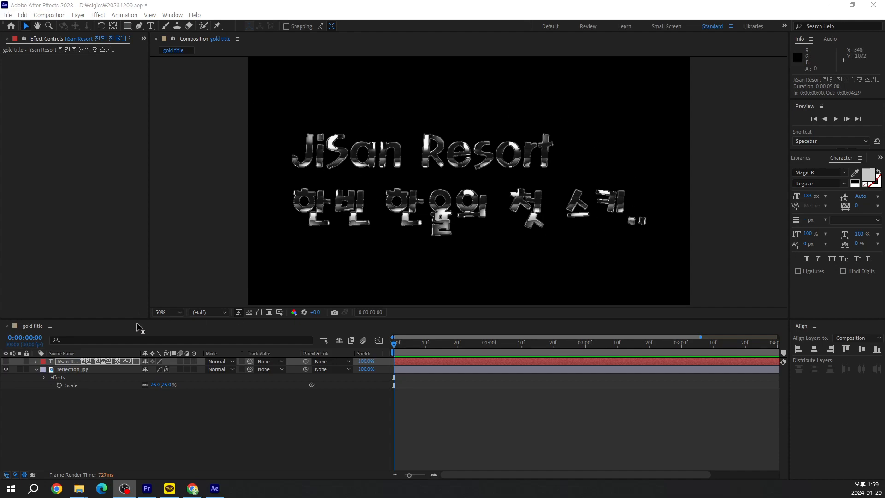
Step: Select the reflection.jpg layer and switch to the Default workspace
click(78, 370)
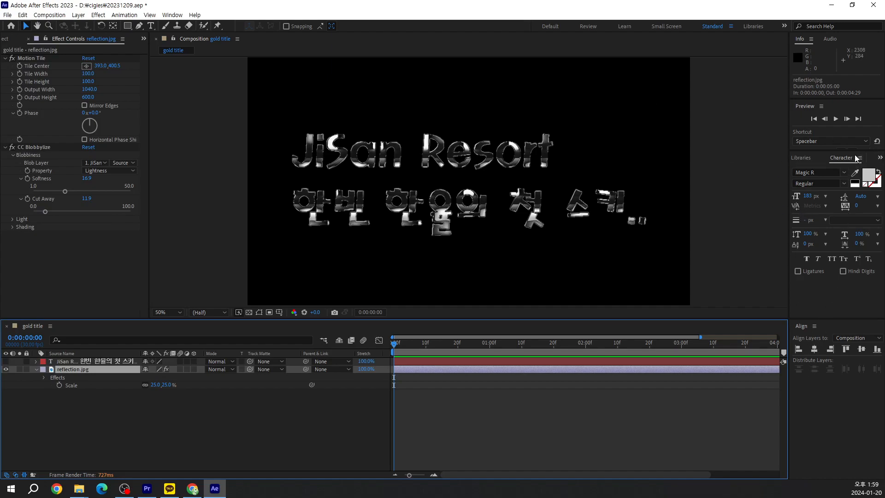
click(172, 15)
mouse_move(168, 38)
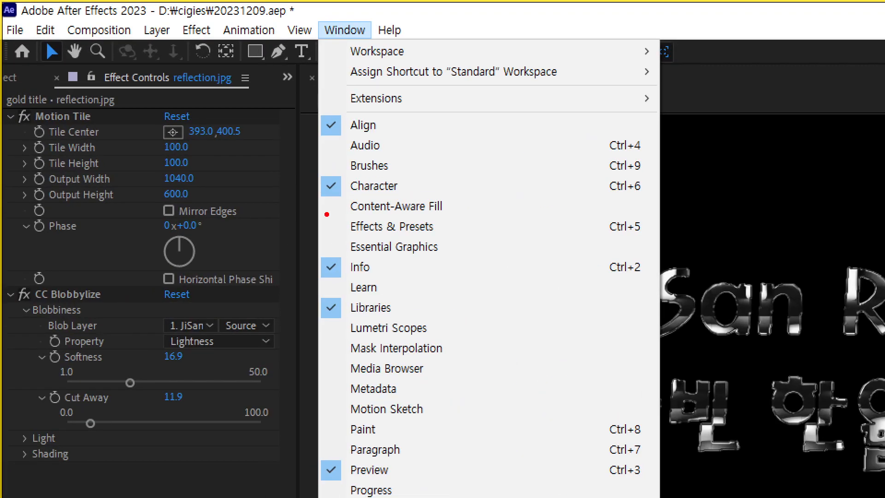
drag(327, 214, 439, 243)
key(Escape)
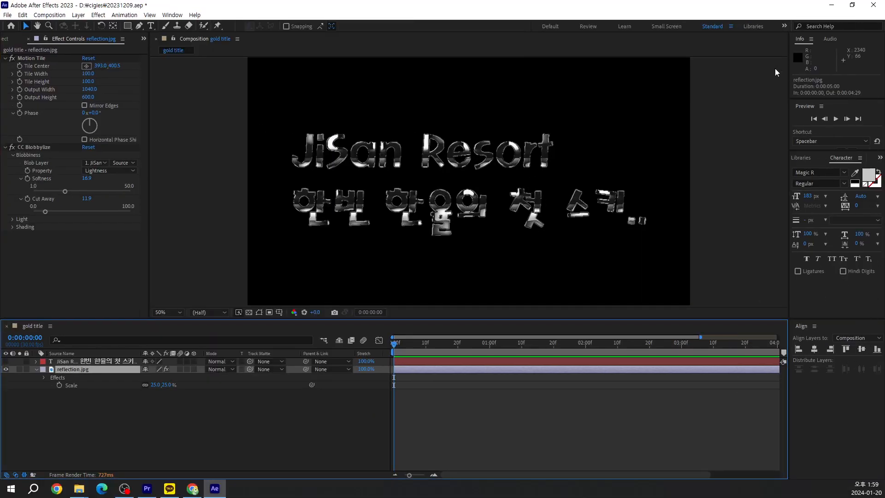
drag(731, 41, 698, 15)
key(Escape)
click(549, 27)
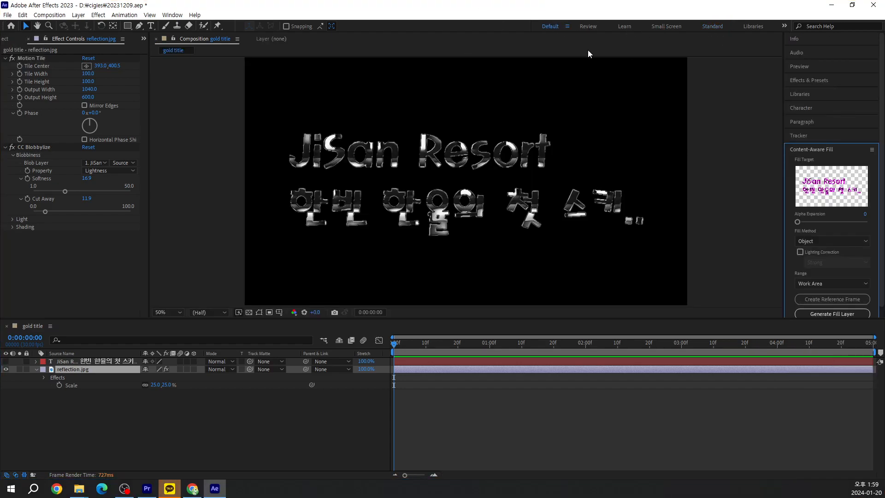
Step: Search the effects for "curves" and apply the Curves color correction effect to the reflection.jpg layer
click(825, 82)
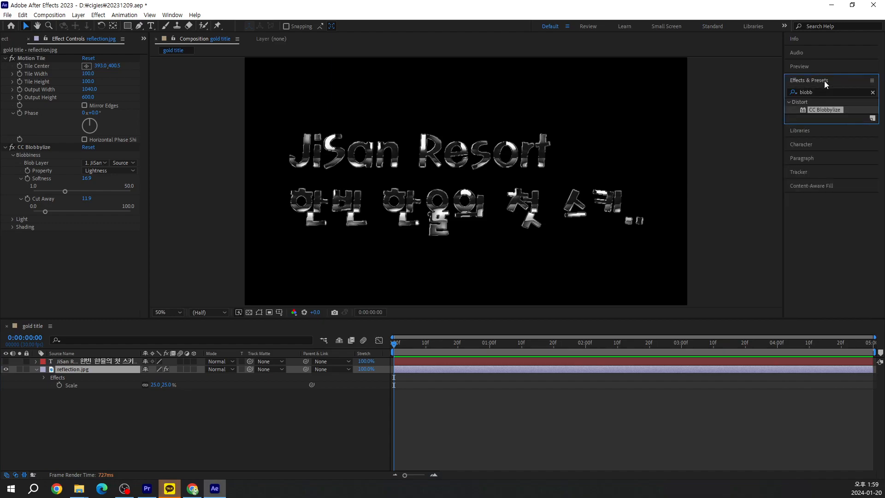
click(873, 92)
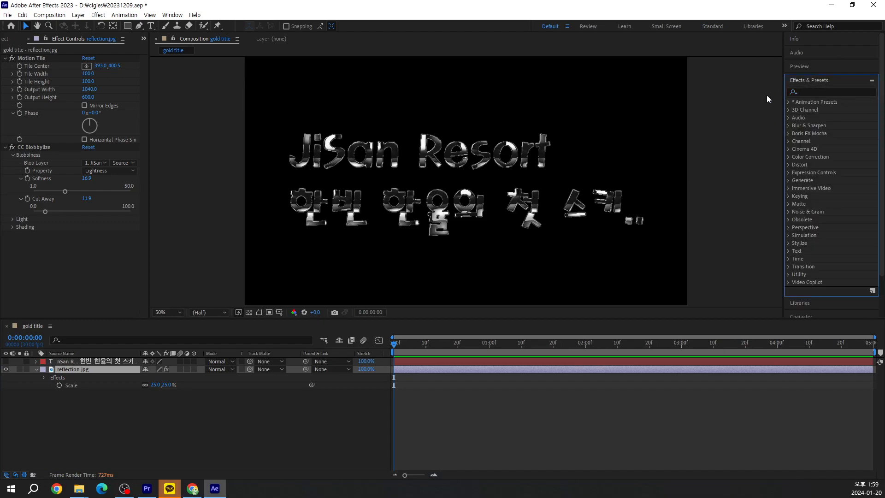
click(822, 93)
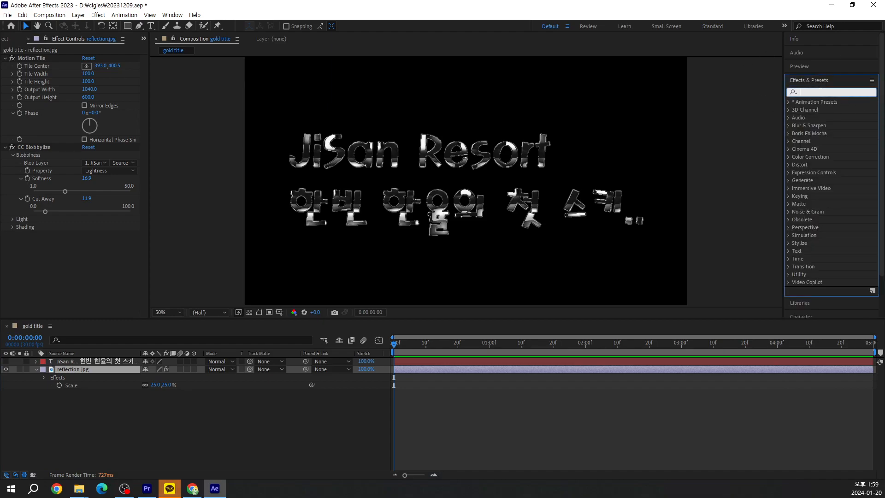
text(curves)
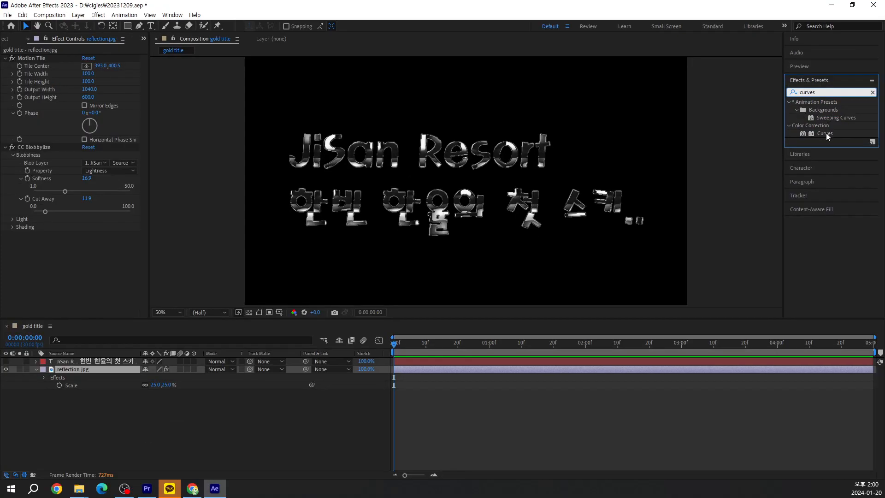
click(649, 266)
click(82, 369)
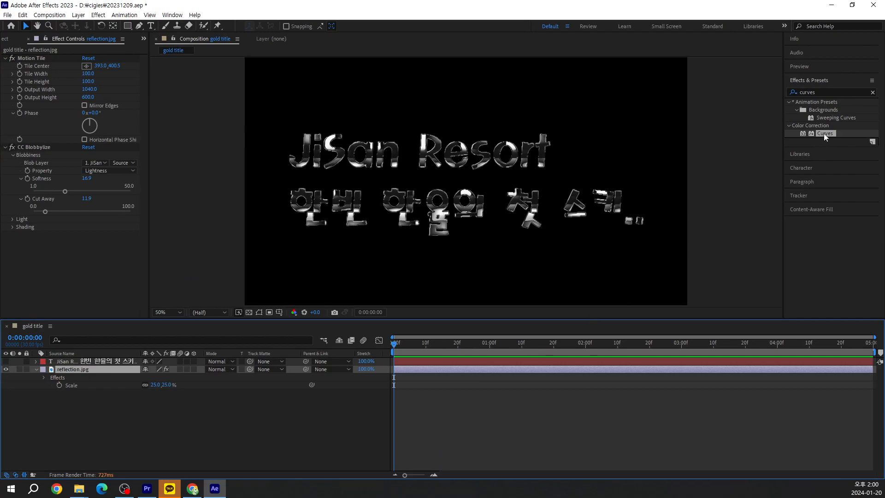
double_click(823, 133)
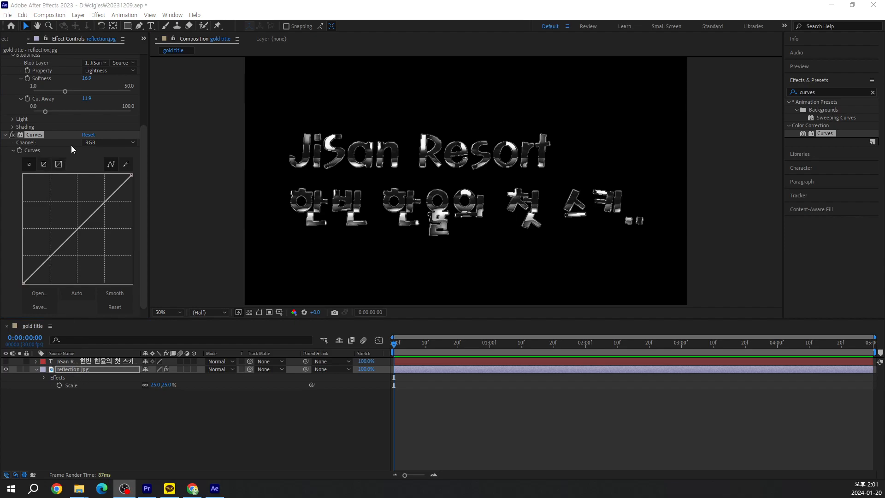
Step: In the Curves effect, bend the Red channel's midtones upward, and bend the Green channel's midtones upward slightly less
click(35, 134)
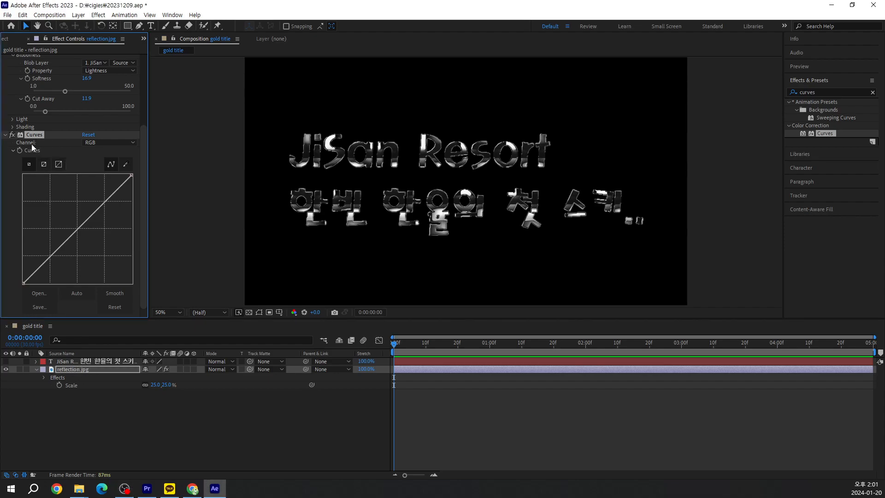
click(91, 143)
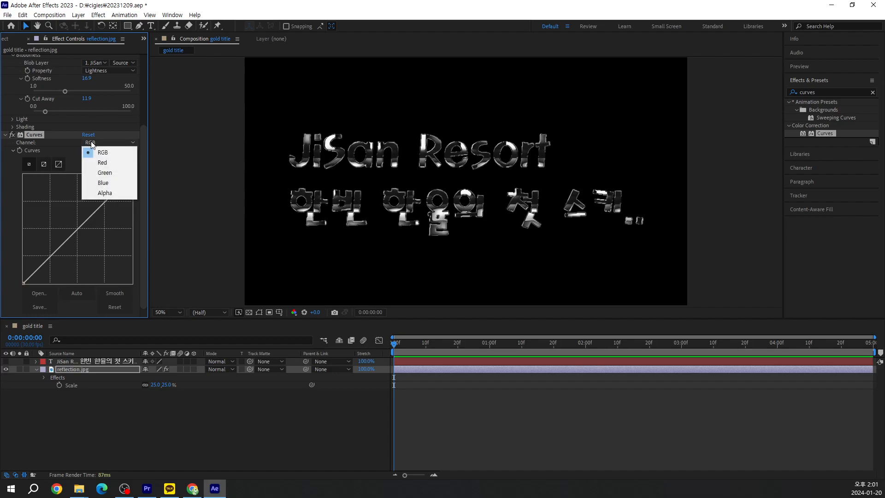
click(112, 164)
drag(77, 231, 68, 219)
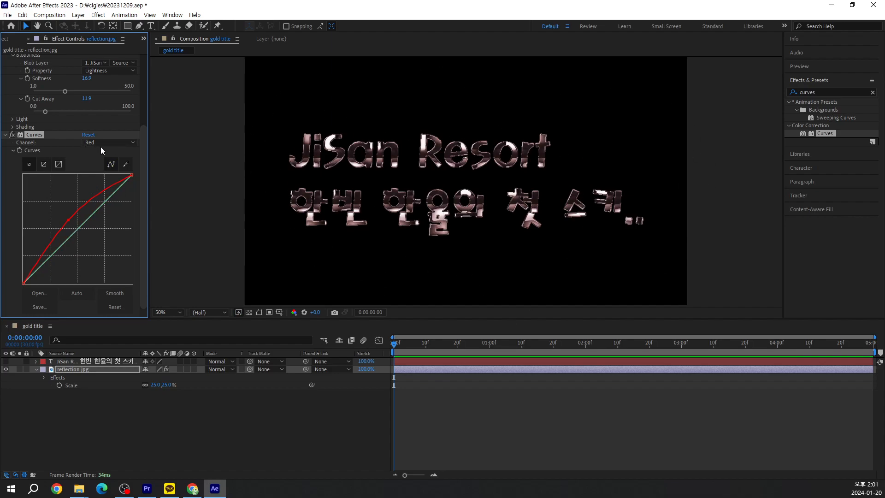
click(100, 143)
click(111, 175)
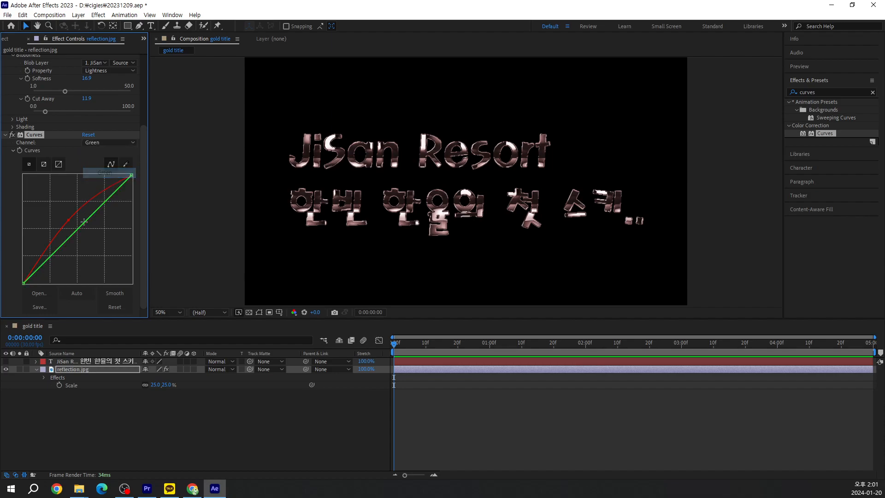
drag(71, 226, 72, 222)
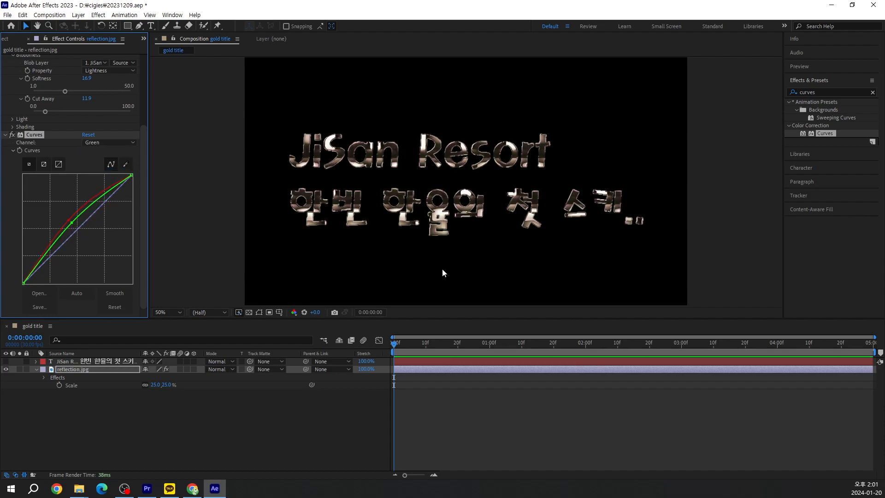
Step: Bend the midtones of the Curves effect's Blue channel downward for a golden tint
click(110, 143)
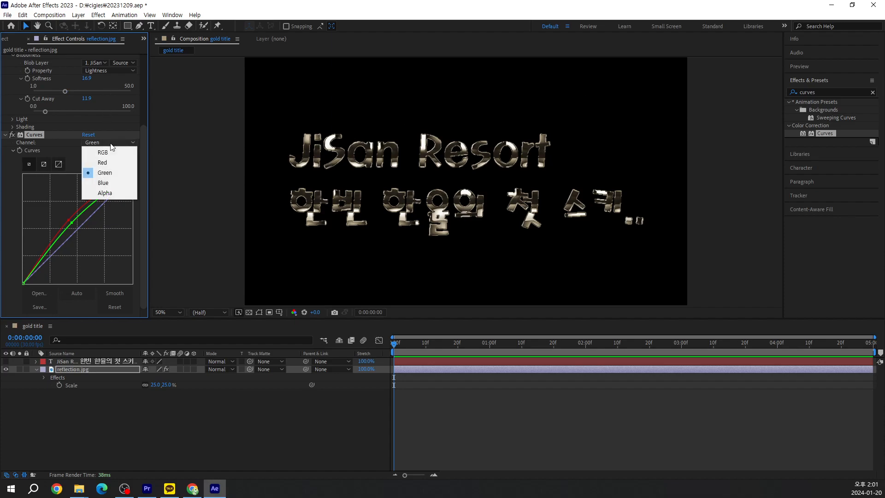
click(110, 183)
drag(81, 228, 82, 234)
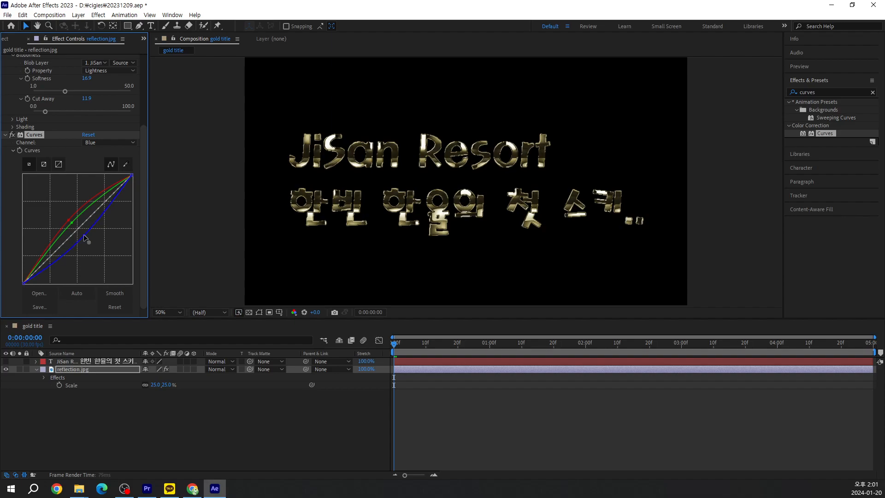
Step: Refine the Curves tint by raising the Red curve a little and lowering the Green and Blue midtones
click(65, 220)
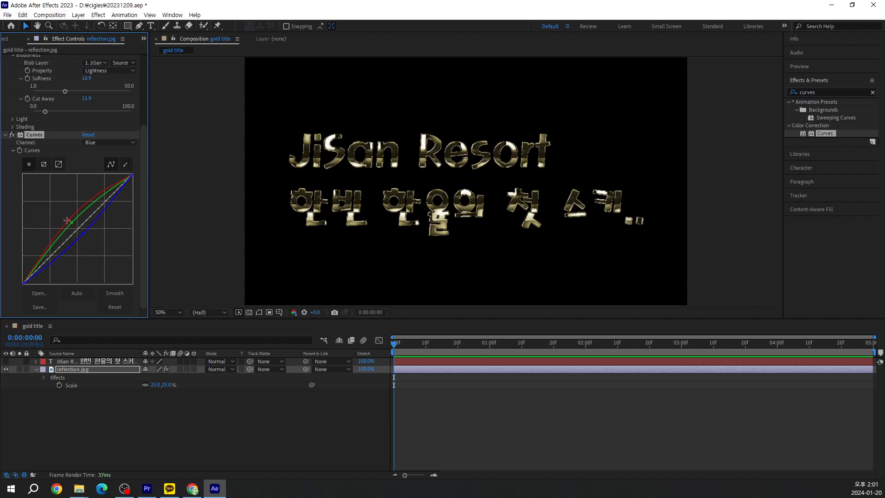
drag(65, 219, 75, 228)
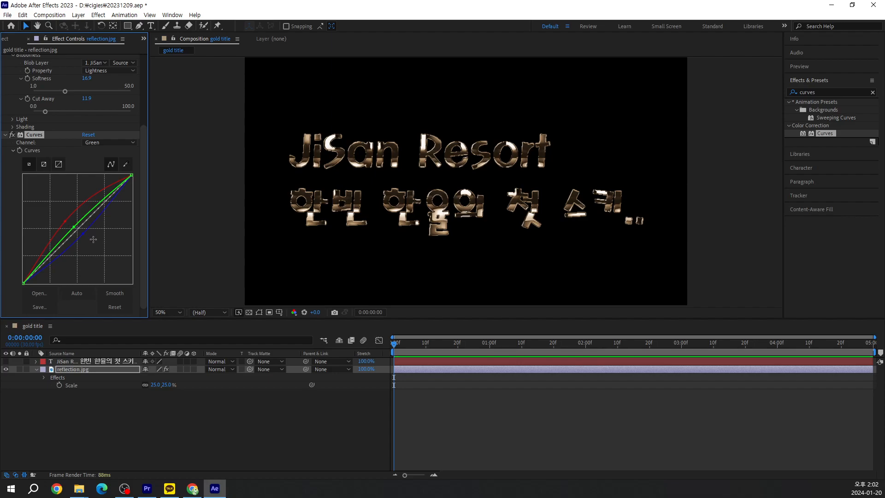
click(84, 236)
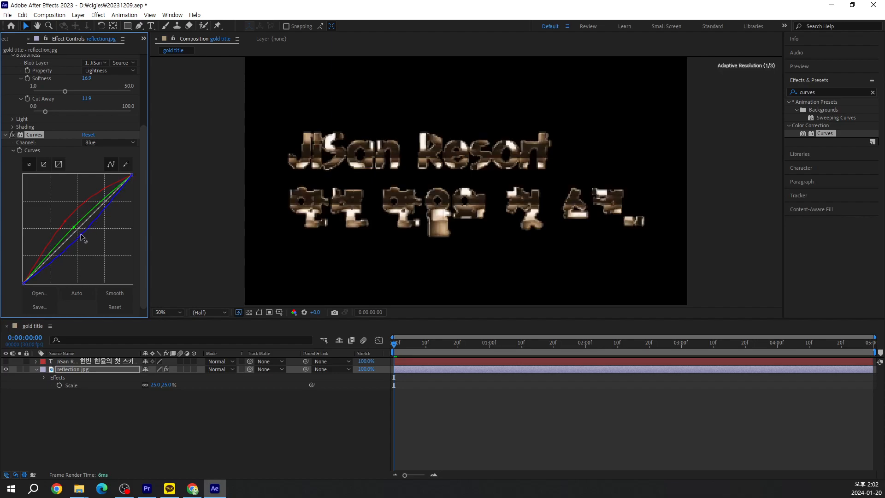
drag(82, 234, 87, 235)
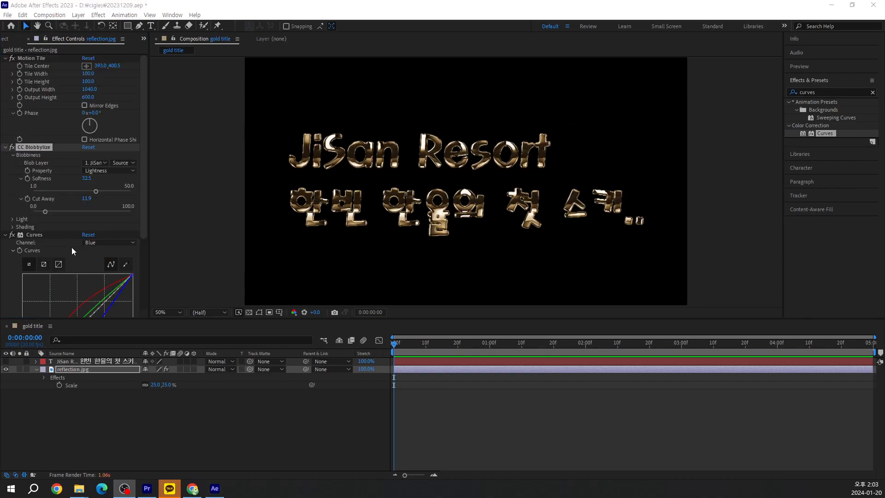
Step: Set a Motion Tile Tile Center keyframe at 0:00:00:00 on reflection.jpg, and move the current time to 0:00:04:29
scroll(72, 251, down, 3)
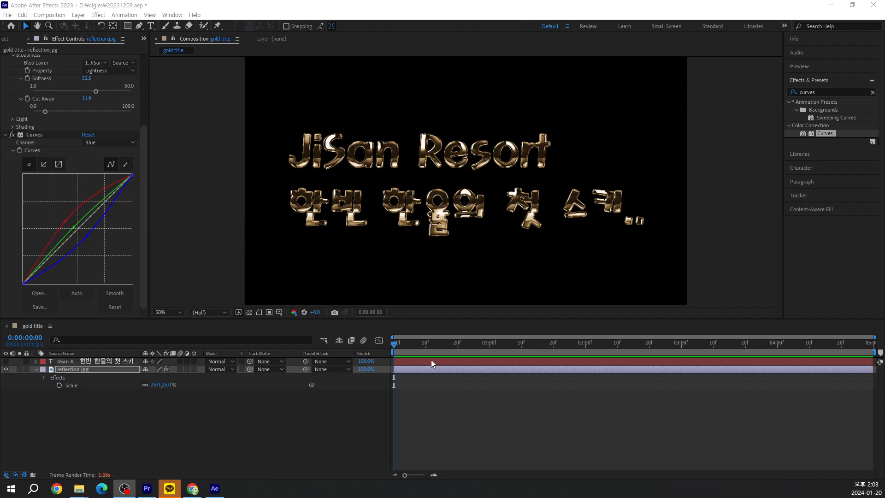
drag(396, 346, 362, 360)
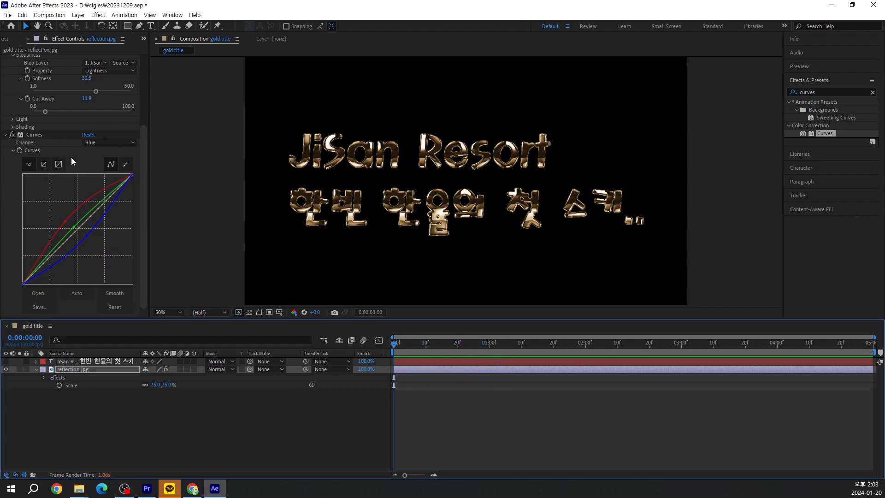
scroll(40, 187, up, 3)
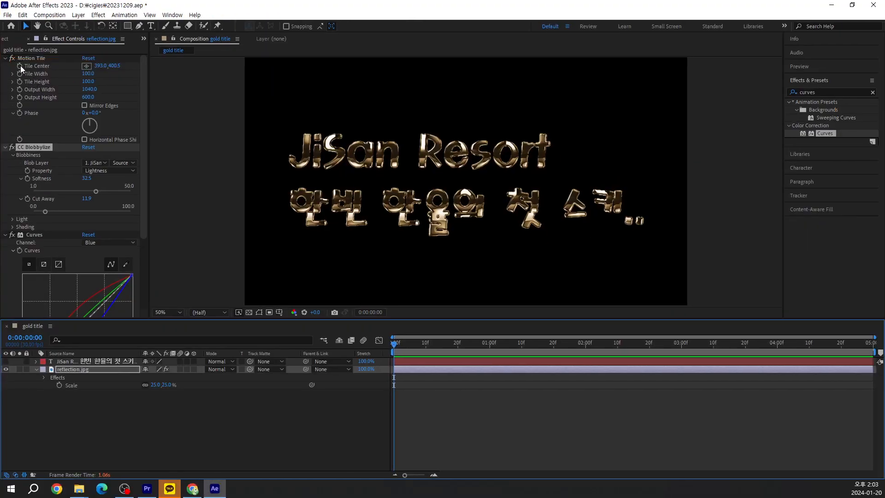
click(21, 66)
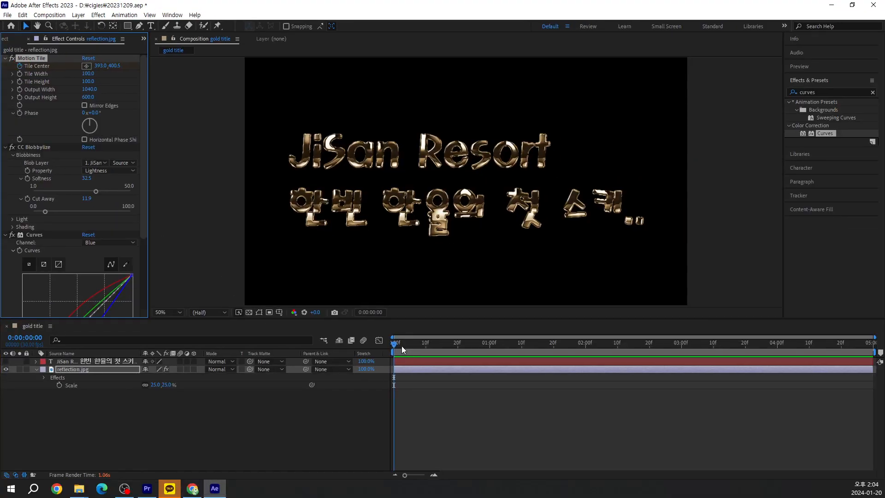
drag(394, 344, 871, 358)
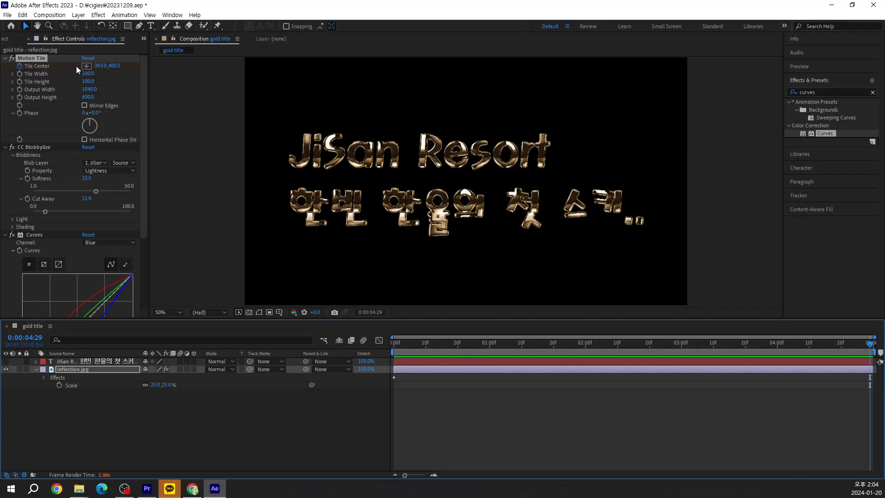
Step: Set the Motion Tile Tile Center to 4185.0, 400.5 at 0:00:04:29 and preview the moving reflection
click(173, 132)
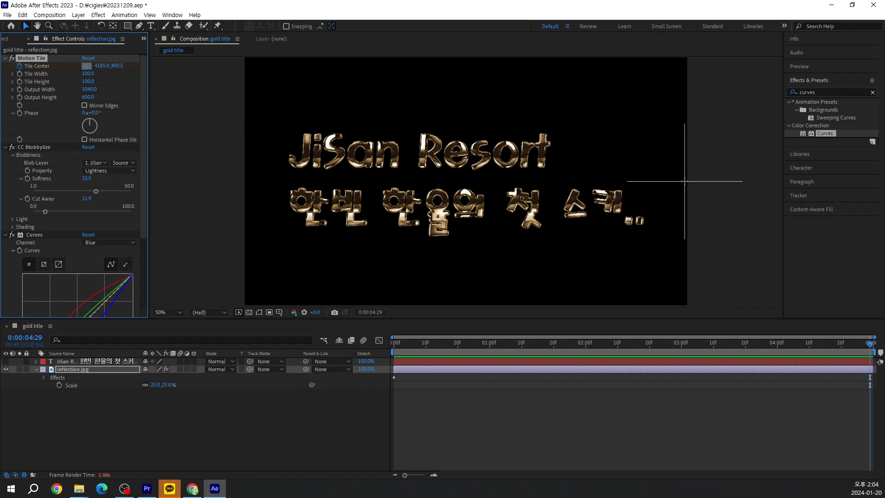
click(684, 181)
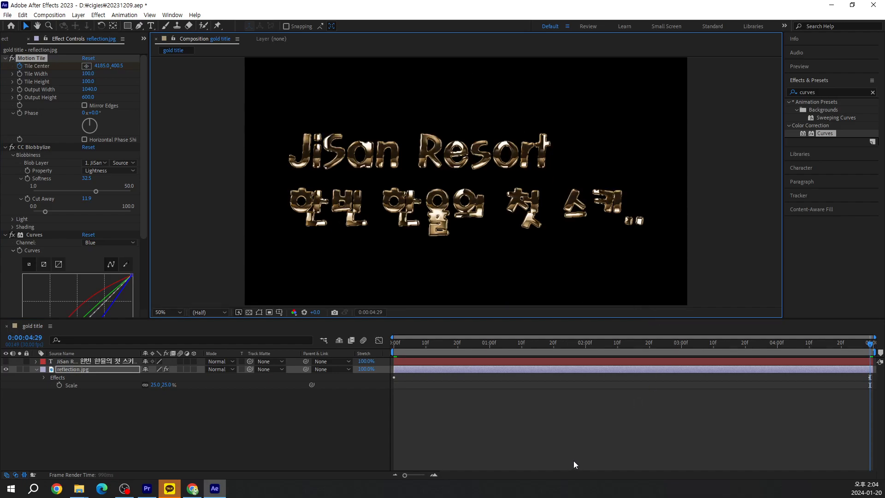
key(space)
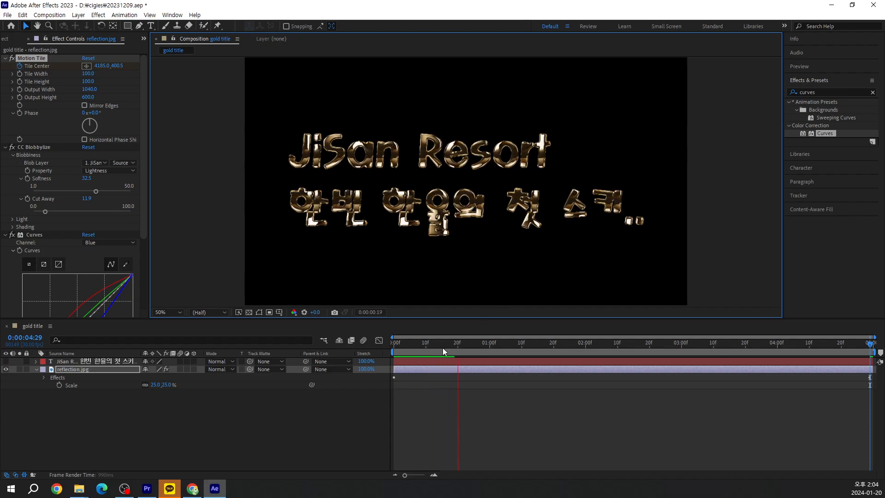
drag(446, 344, 394, 343)
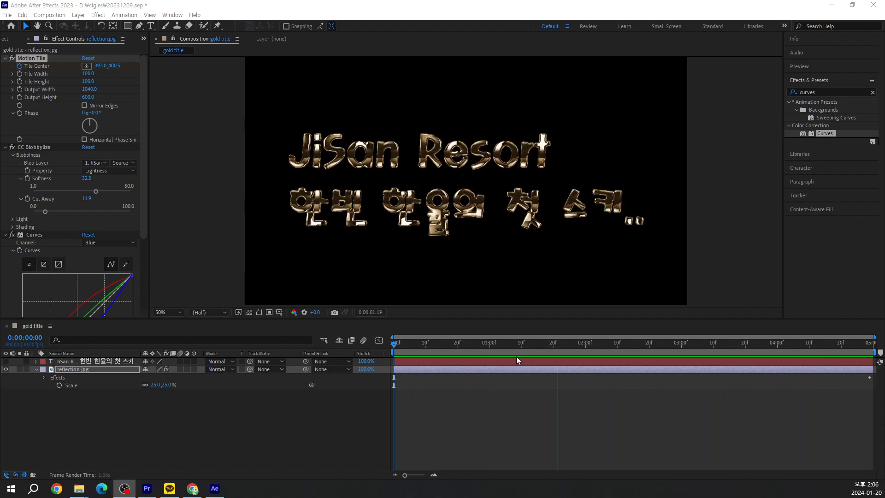
drag(528, 344, 479, 359)
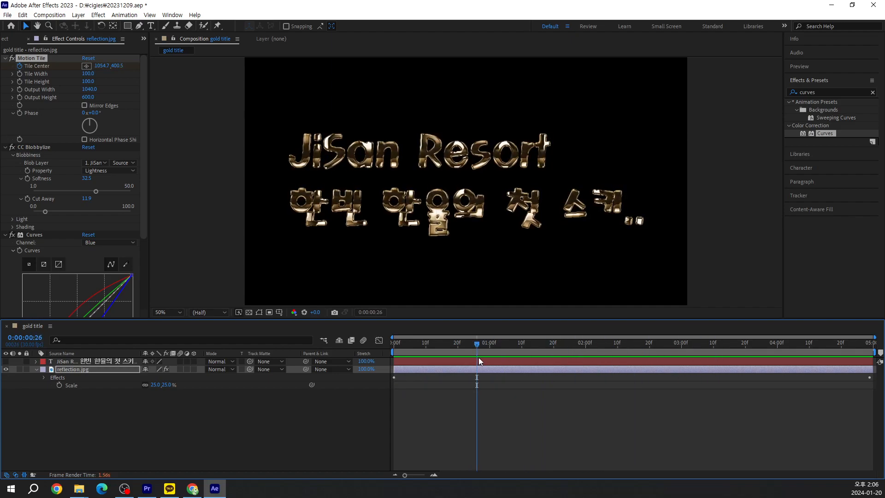
Step: Save the gold title project and switch to the Premiere Pro sequence, placing its playhead at 00:00:01:08
click(131, 407)
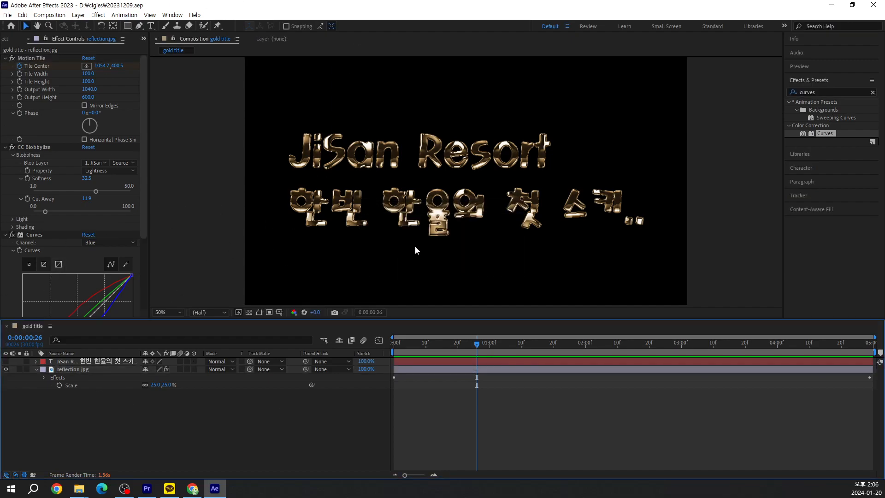
click(829, 6)
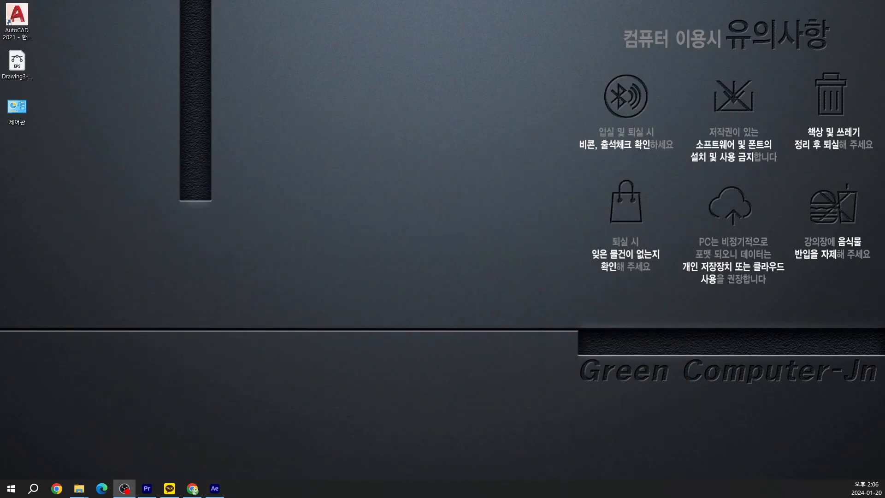
key(alt+Tab)
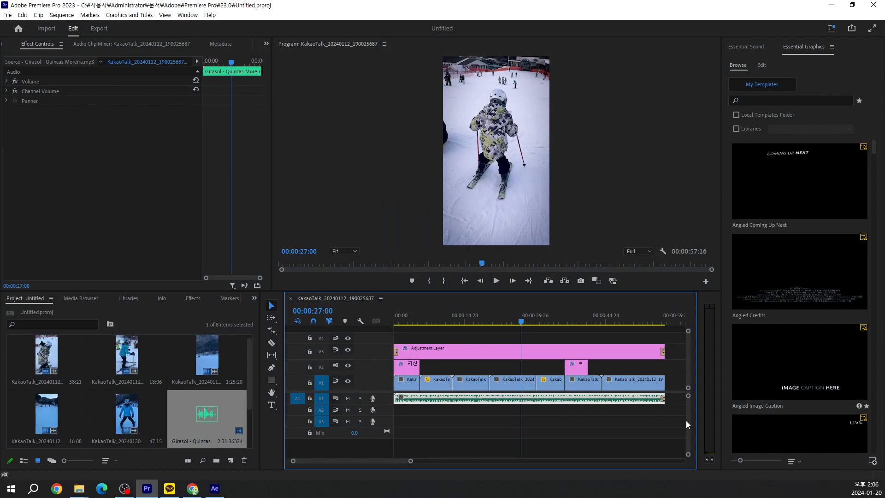
drag(519, 322, 402, 344)
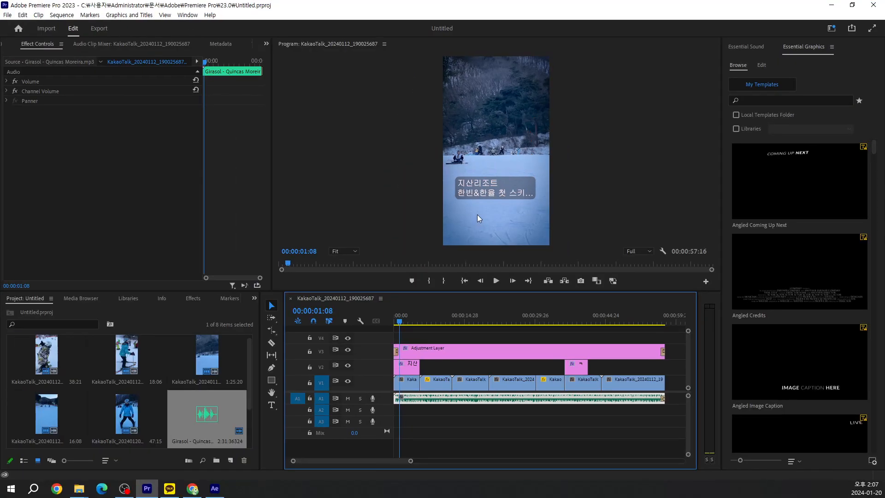
Step: Choose the After Effects project 20231209.aep from D:\cigies for import into the Premiere Pro project
scroll(142, 404, down, 1)
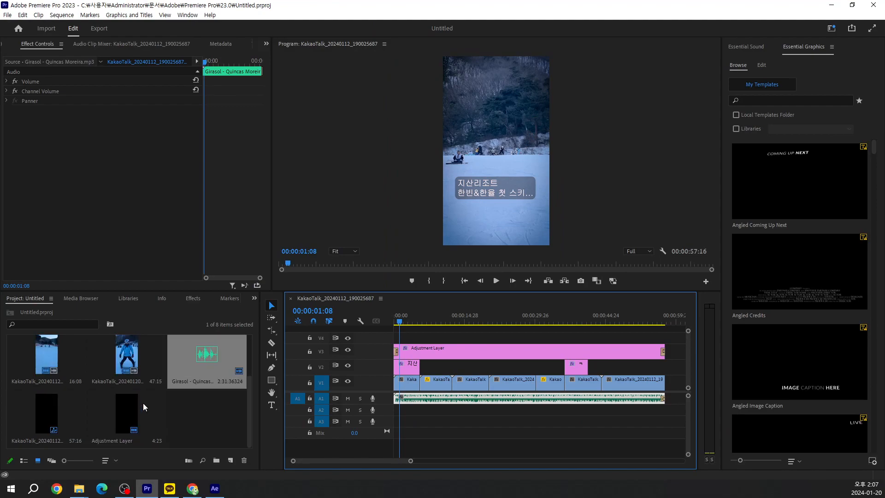
click(196, 424)
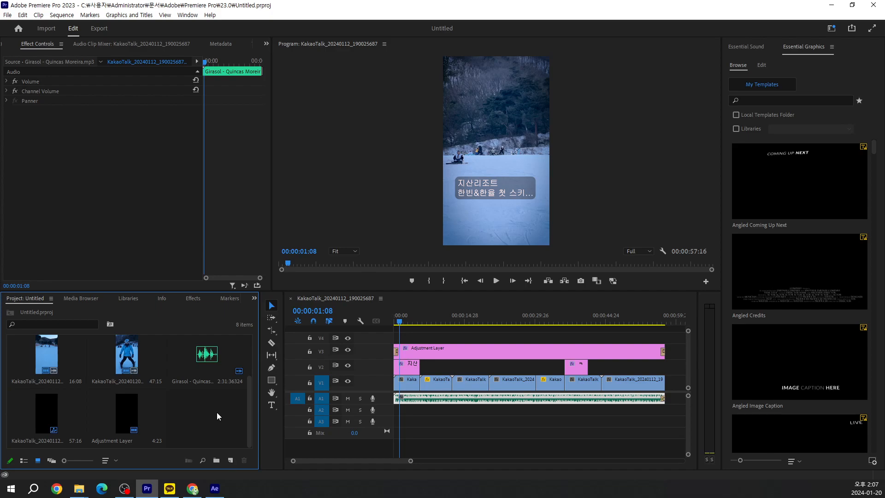
double_click(204, 411)
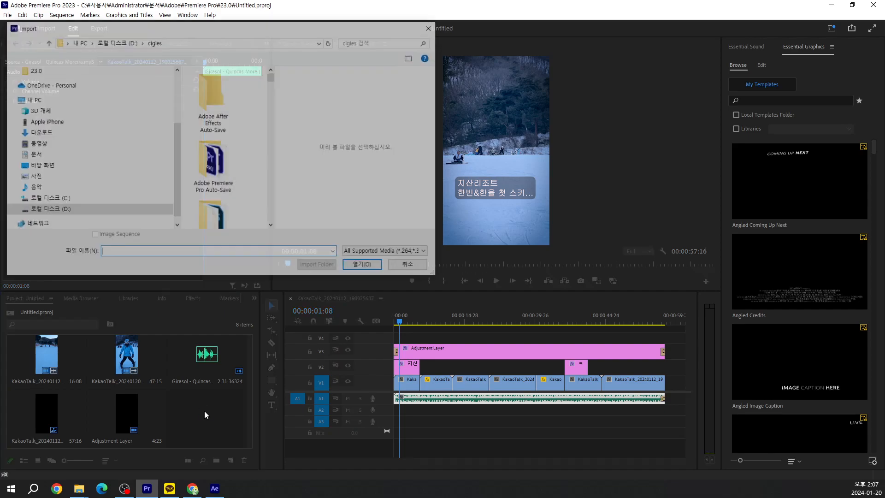
scroll(210, 229, down, 5)
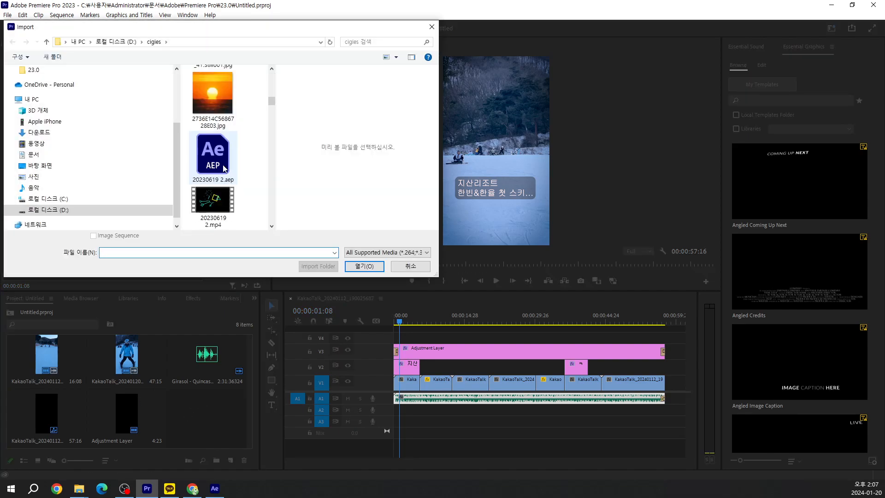
click(221, 164)
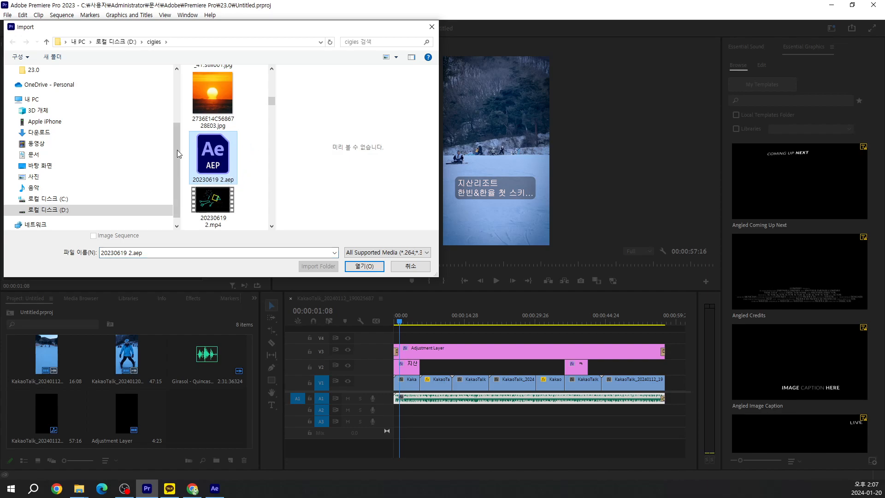
scroll(230, 167, down, 10)
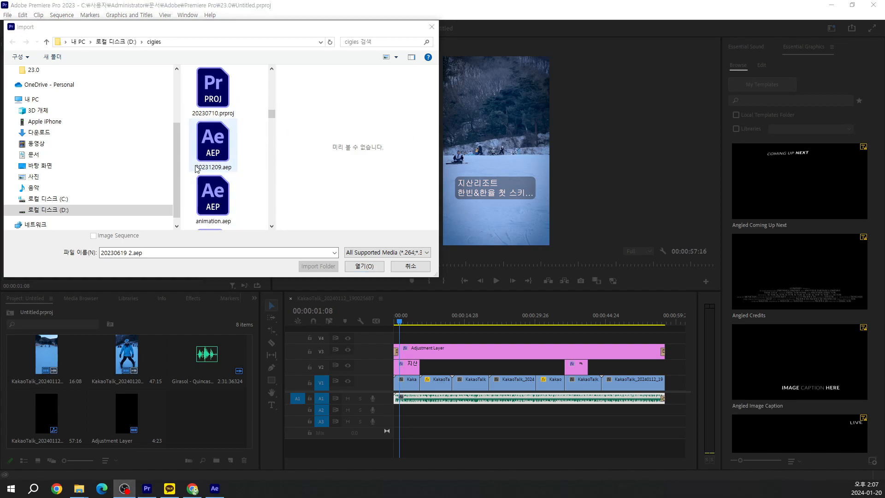
click(216, 148)
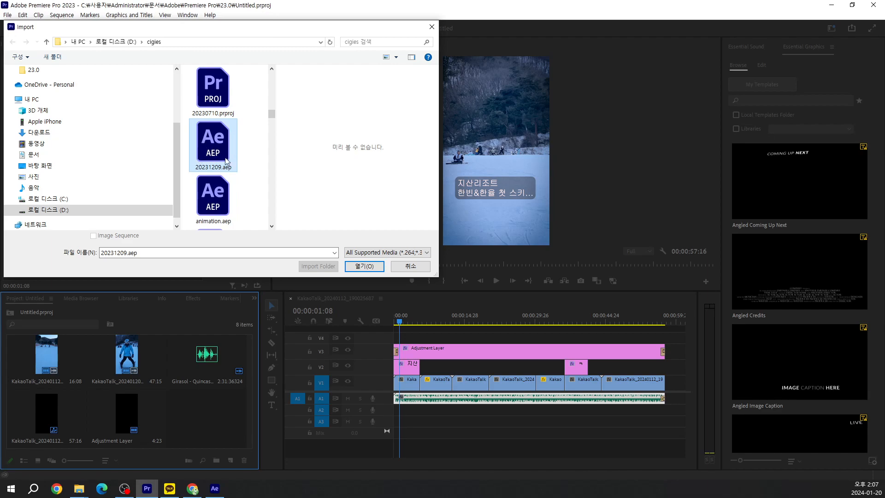
click(368, 267)
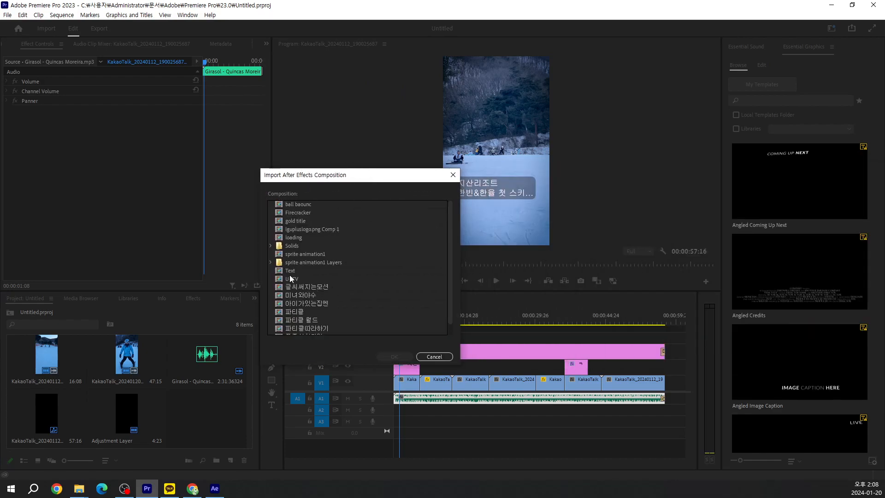
Step: Import the gold title composition from the After Effects project
click(316, 303)
scroll(324, 294, down, 1)
scroll(323, 294, up, 1)
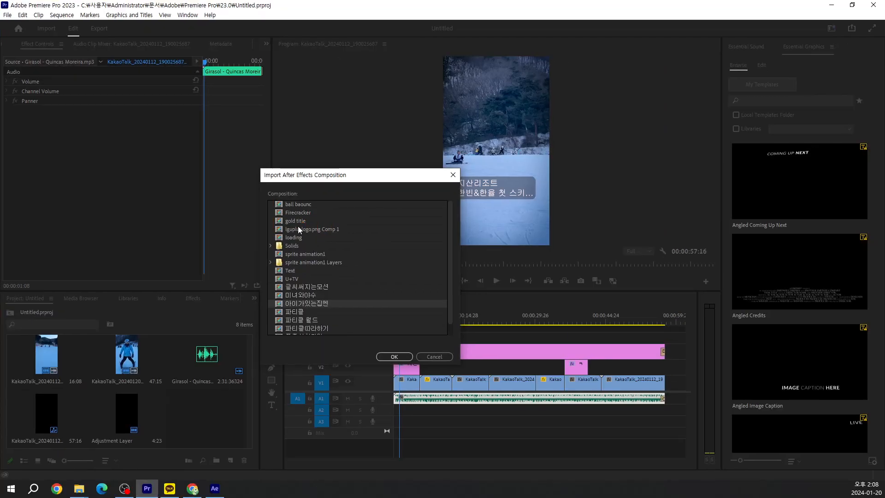
click(414, 206)
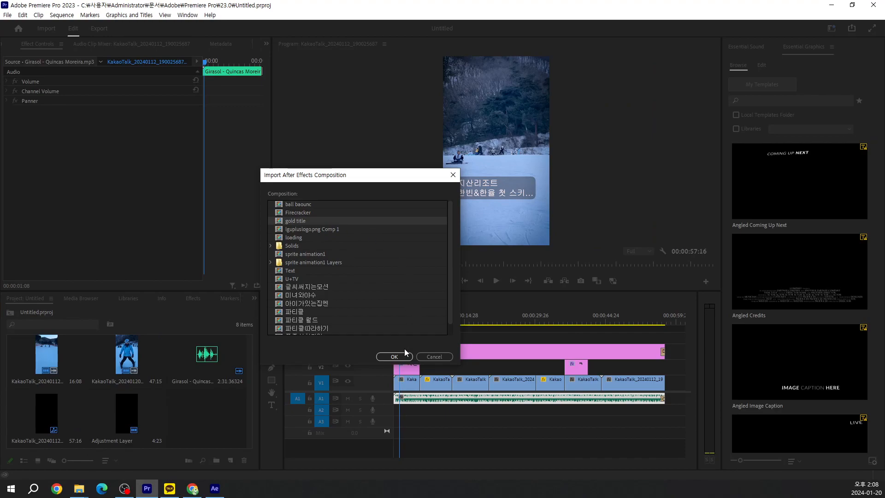
click(395, 357)
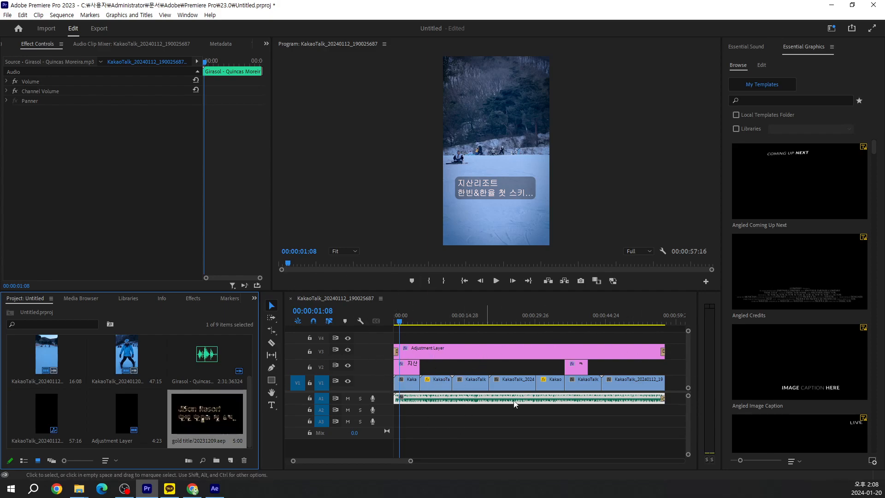
Step: Move all the sequence's video, graphic, adjustment and audio clips about 20 seconds later to clear space at the start
drag(673, 337, 402, 419)
drag(680, 425, 406, 338)
drag(411, 370, 504, 387)
click(426, 425)
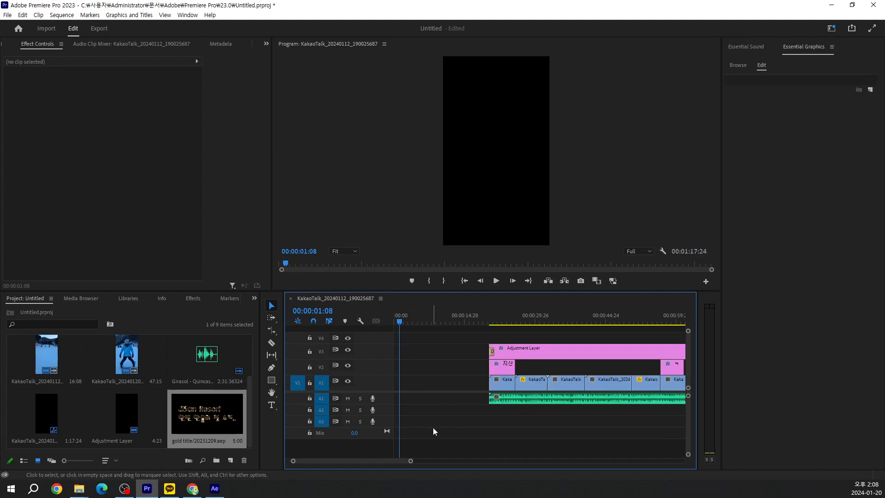
Step: Place the gold title composition at the start of track V1 and ripple delete the gap between it and the footage
drag(194, 419, 394, 382)
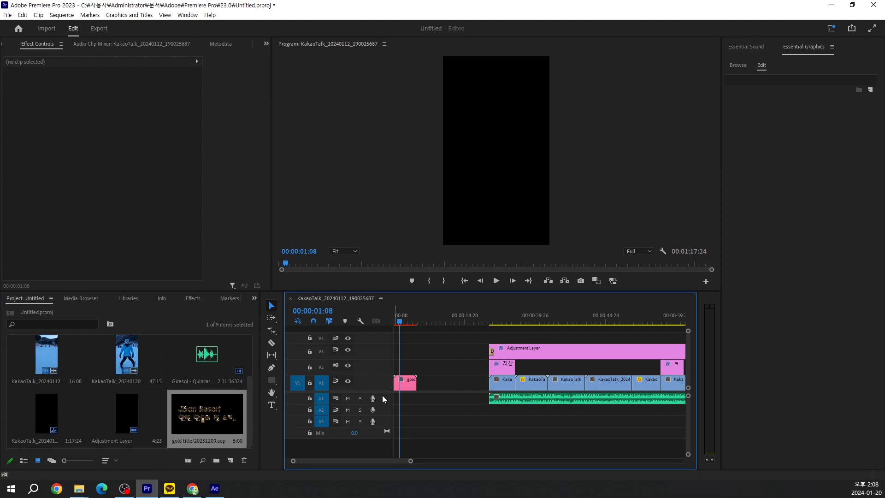
click(455, 384)
right_click(455, 383)
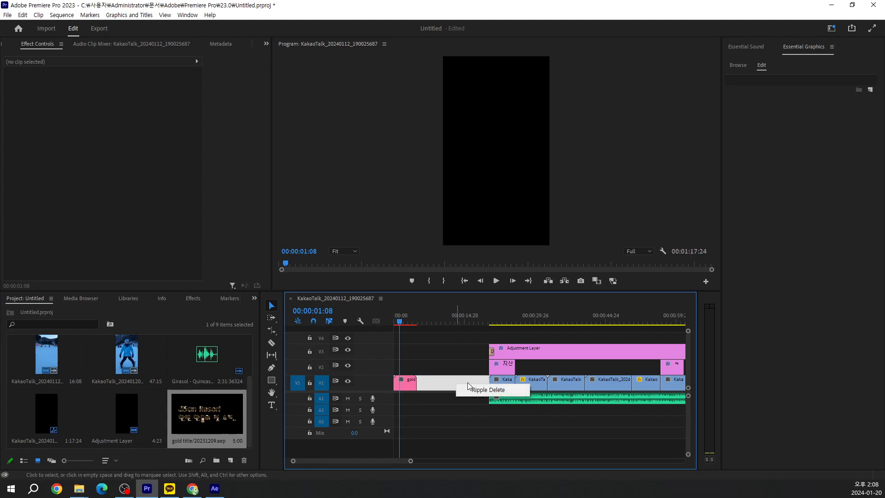
click(480, 390)
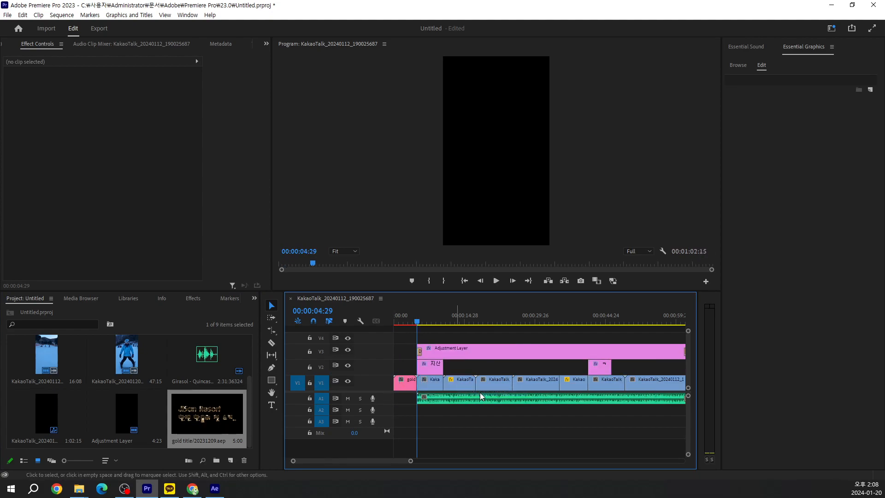
Step: Play the sequence from the beginning through the gold title into the first footage clip, and return to 00:00:02:01
drag(418, 324, 378, 320)
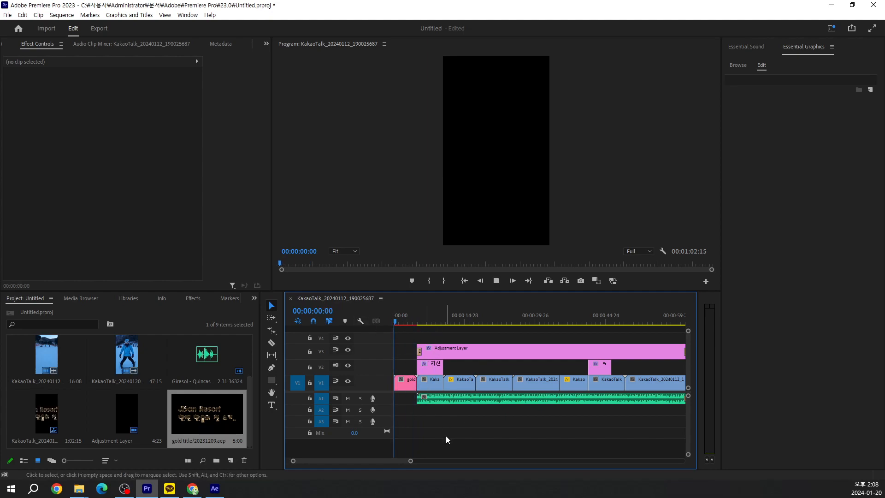
key(space)
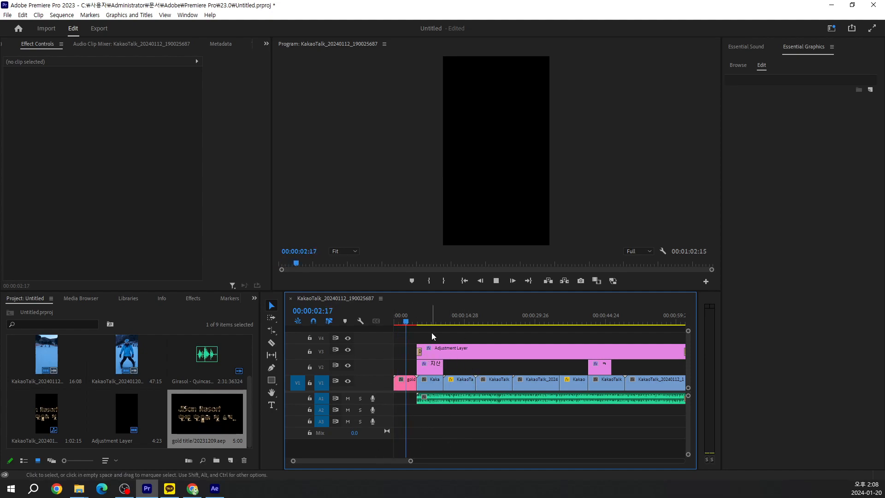
key(space)
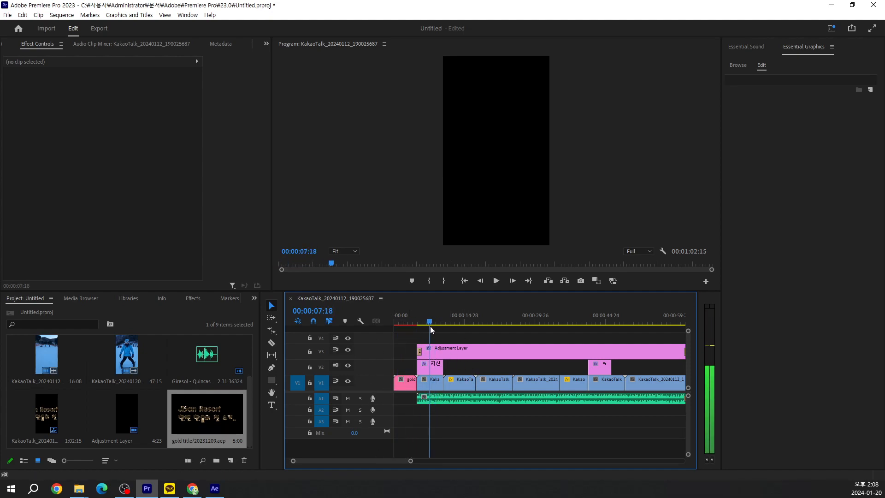
drag(429, 325, 403, 326)
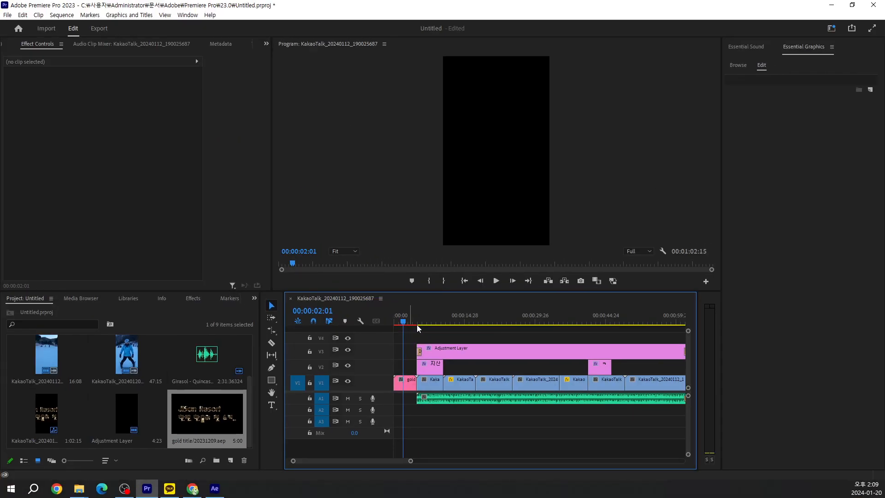
Step: Render the sequence preview and inspect the gold title's framing at 00:00:02:16
key(Return)
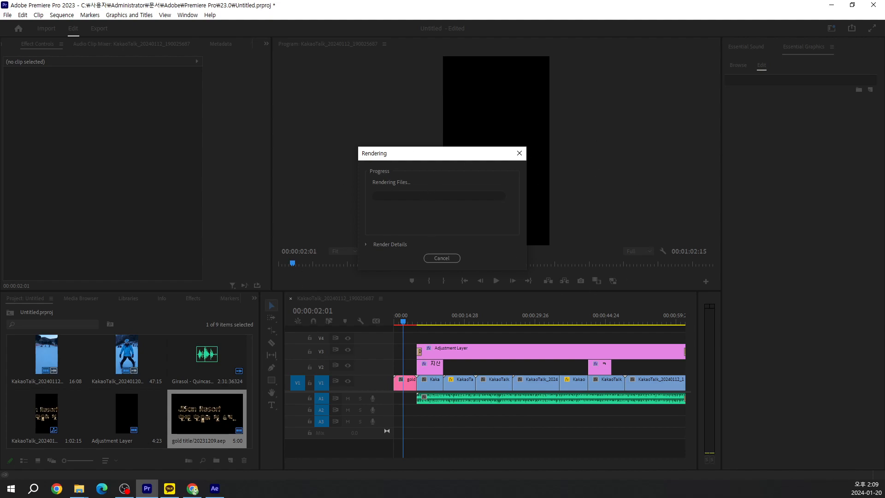
mouse_move(402, 324)
mouse_down()
mouse_move(386, 325)
mouse_move(408, 326)
mouse_up()
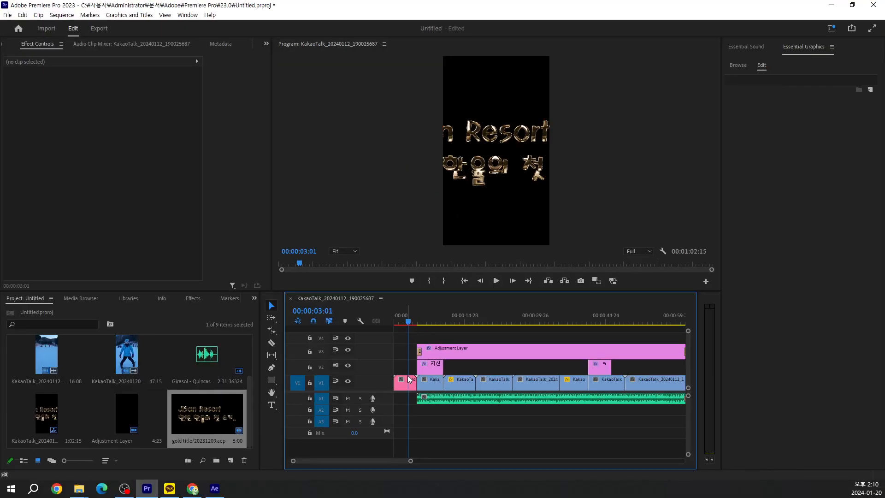
mouse_move(408, 325)
mouse_down()
mouse_move(394, 326)
mouse_move(426, 331)
mouse_move(398, 333)
mouse_move(405, 325)
mouse_up()
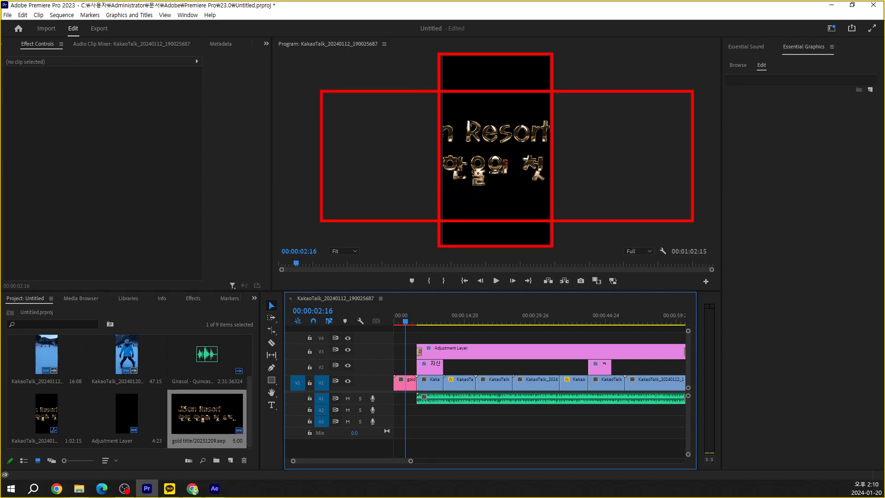
Step: Apply Scale to Frame Size to the gold title clip and move it to track V4, aligned with the start of the footage
right_click(402, 386)
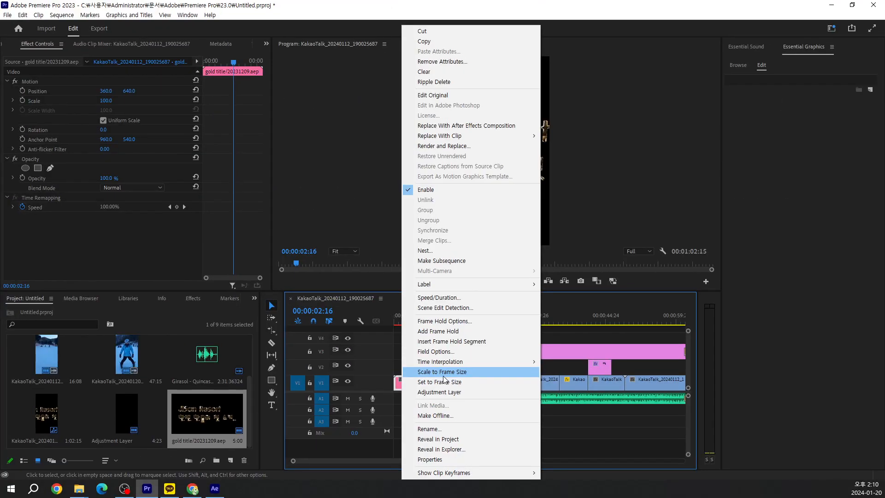
click(443, 374)
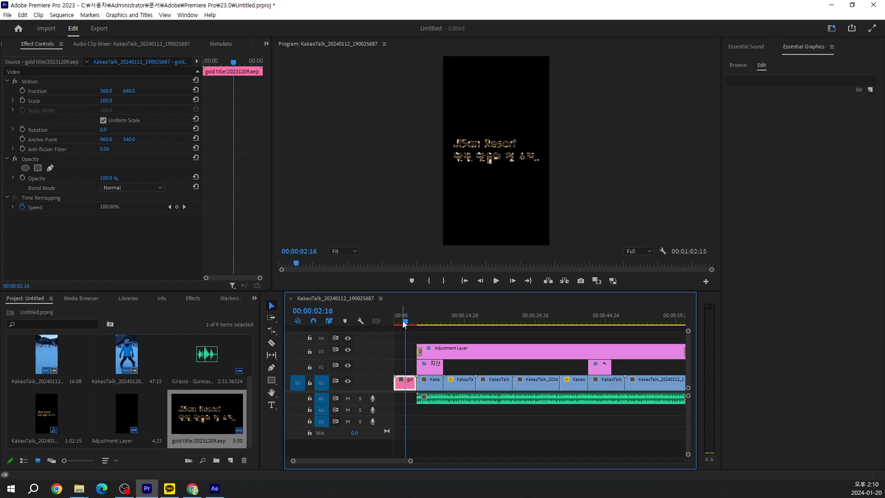
drag(403, 324, 385, 325)
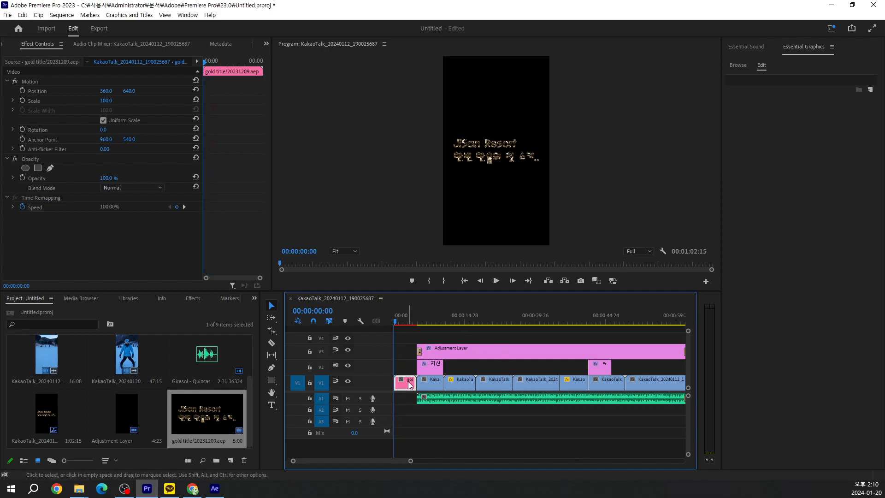
drag(408, 384, 431, 338)
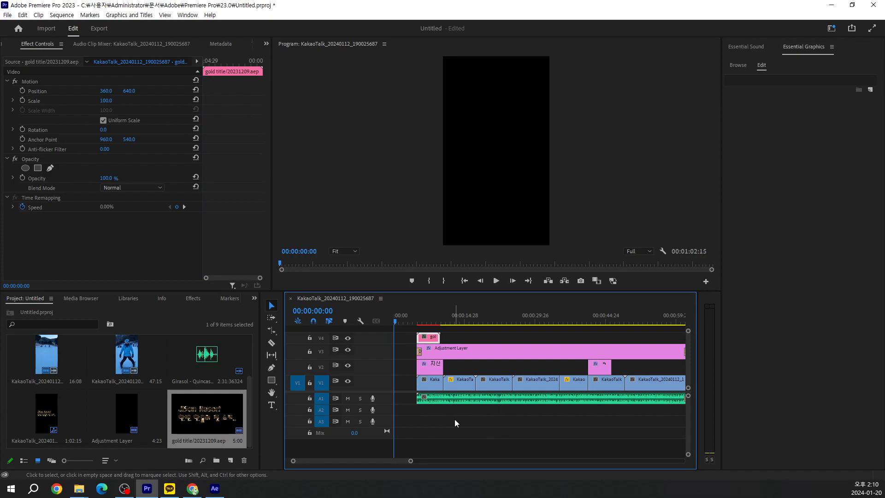
Step: Move all the clips to the start of the sequence and play the opening with the gold title
drag(410, 461, 438, 461)
drag(581, 431, 395, 338)
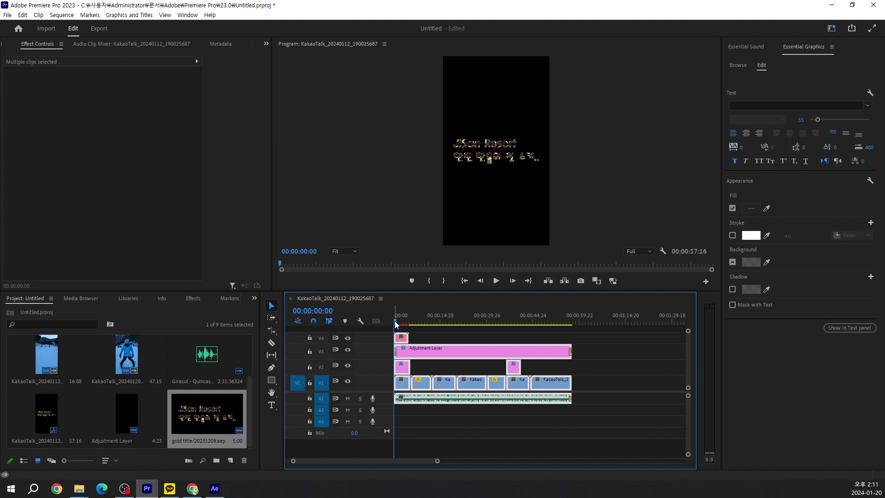
key(space)
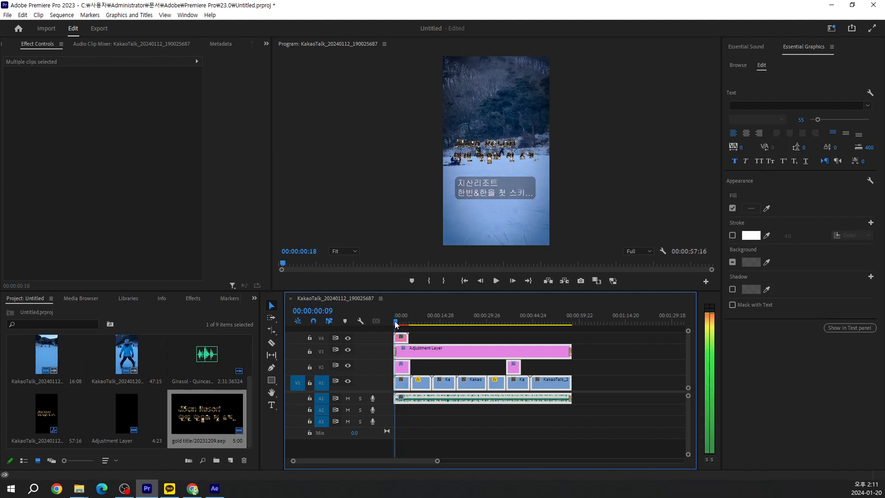
click(395, 323)
key(space)
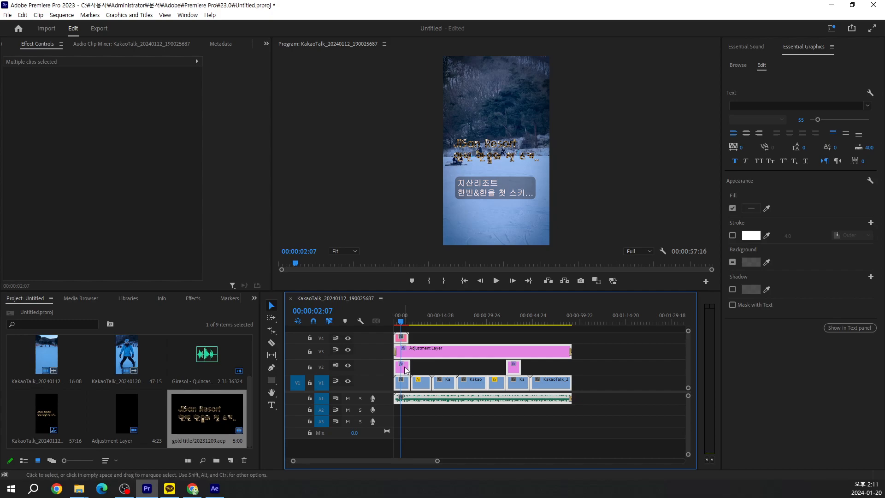
Step: Delete the opening caption graphic from track V2 and move the gold title clip there at the sequence start
click(435, 366)
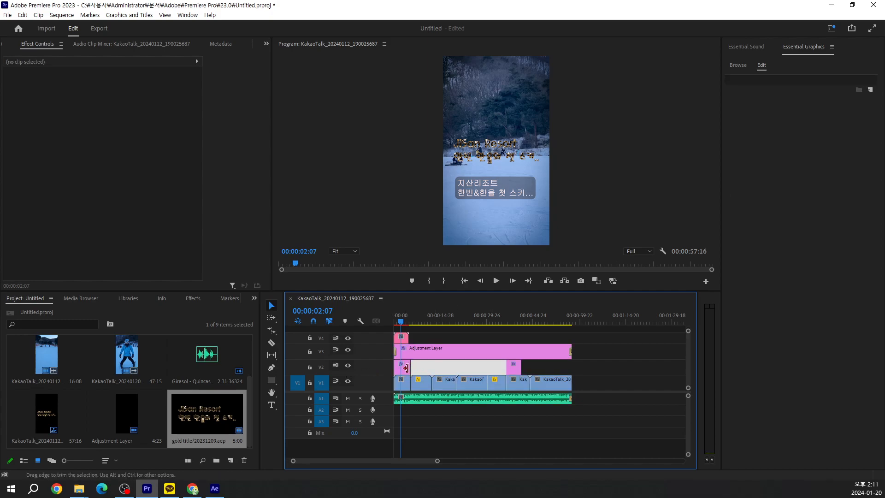
click(408, 370)
key(Delete)
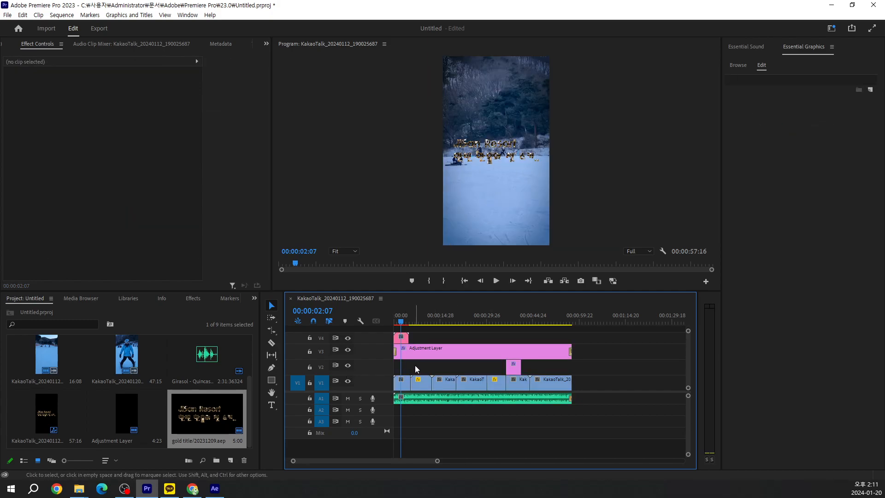
click(402, 340)
drag(403, 341, 419, 366)
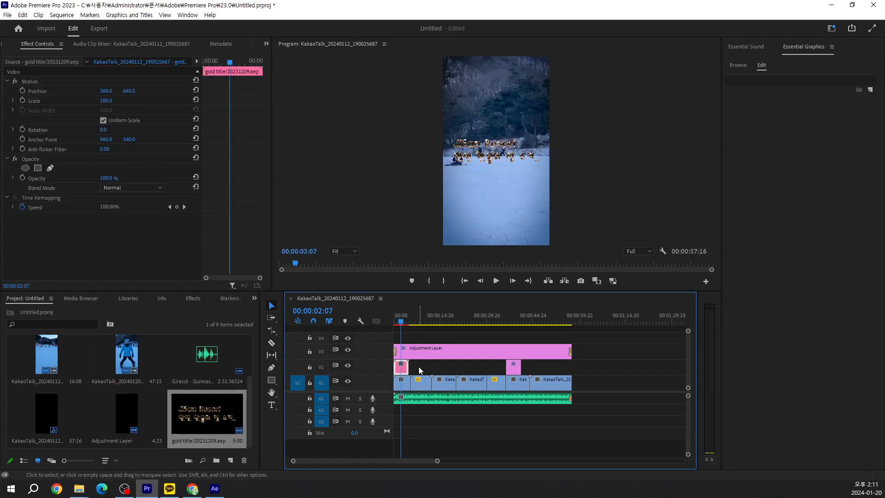
click(418, 369)
click(441, 422)
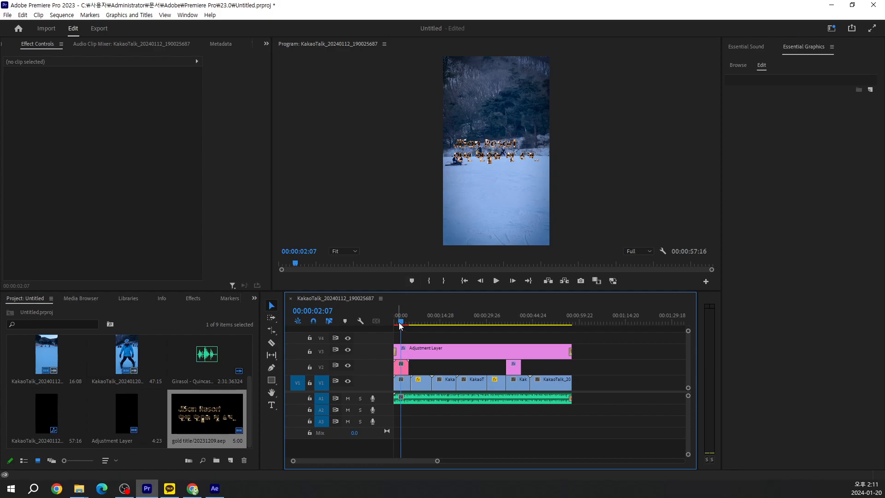
Step: Play the opening from the start to check the gold title over the first footage clip
drag(400, 326, 389, 321)
key(space)
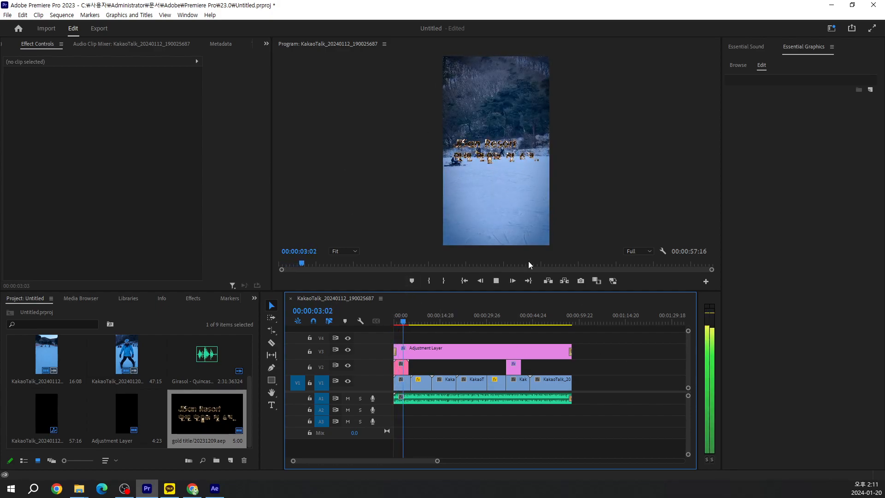
key(space)
Step: Lower the gold title in the frame to Position 360.0, 911.6, over the snow
click(402, 369)
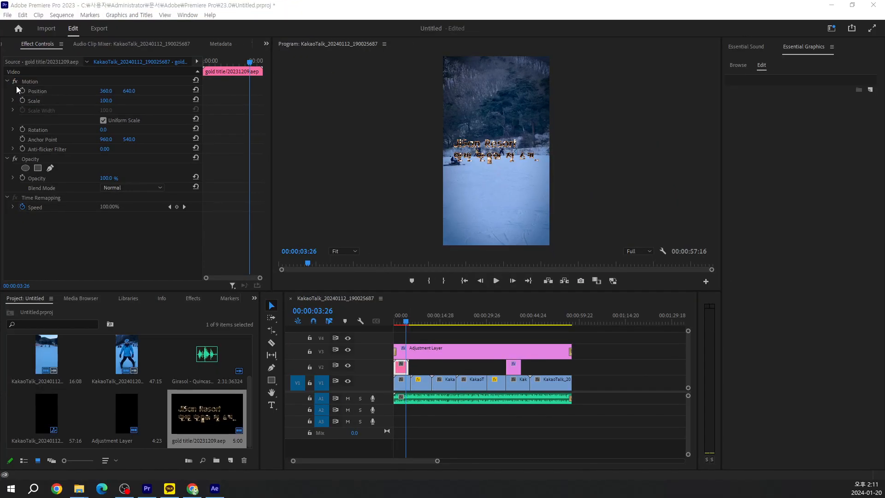
click(54, 163)
drag(518, 156, 519, 197)
click(609, 187)
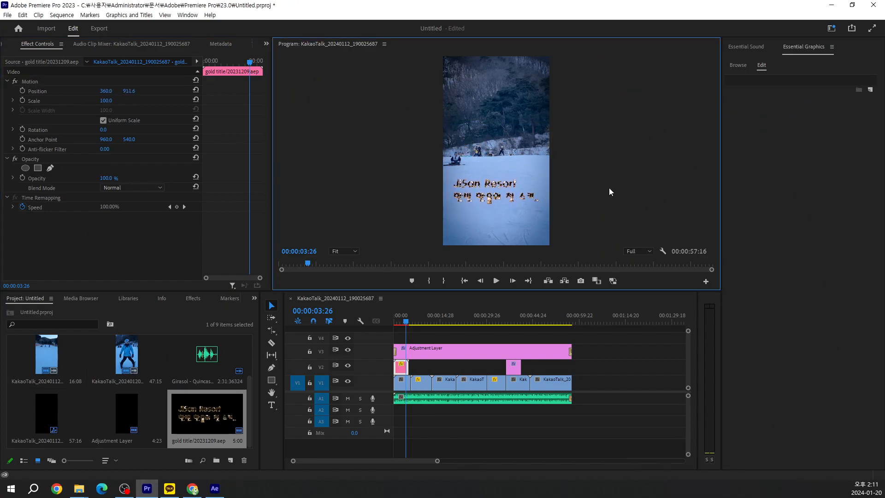
Step: Play the repositioned title from 00:00:00:00 into the next clip and return to 00:00:02:11
click(414, 332)
key(Home)
text(0)
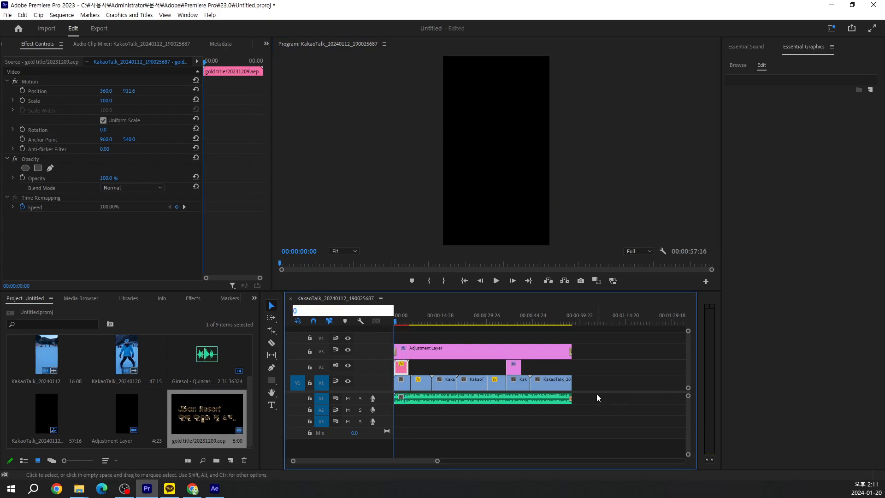
key(Return)
key(space)
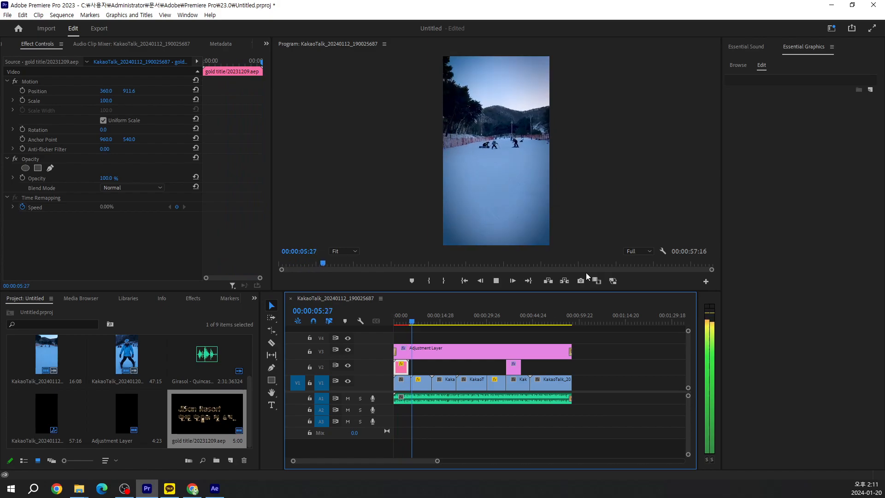
mouse_move(418, 325)
mouse_down()
mouse_move(378, 328)
mouse_move(402, 324)
mouse_up()
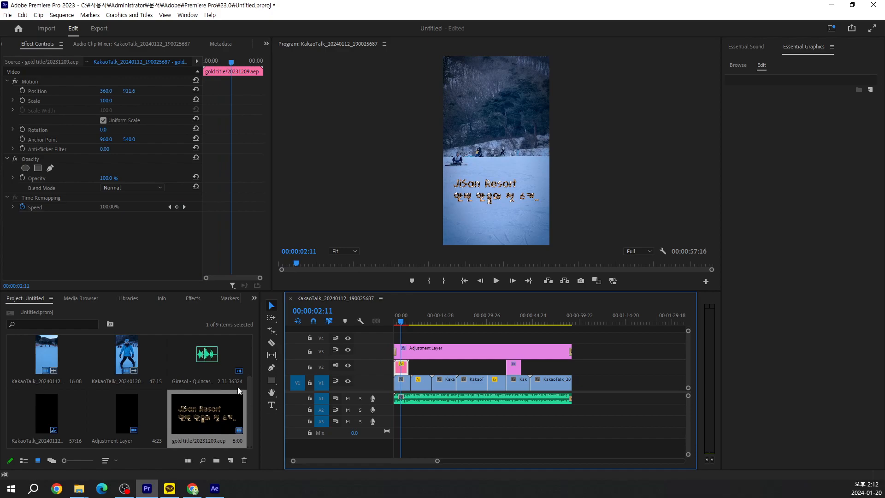
Step: Switch to After Effects, try a strongly lowered blue curve in reflection.jpg's Curves effect, and undo it
click(216, 491)
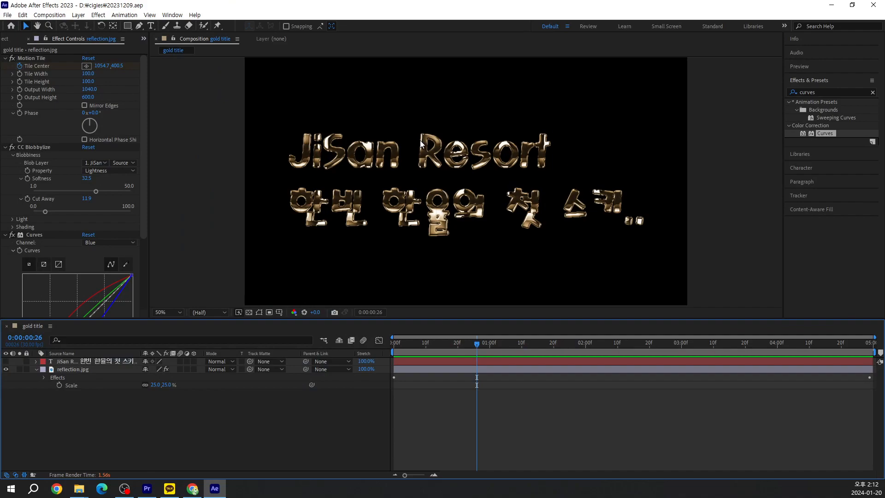
drag(143, 174, 148, 244)
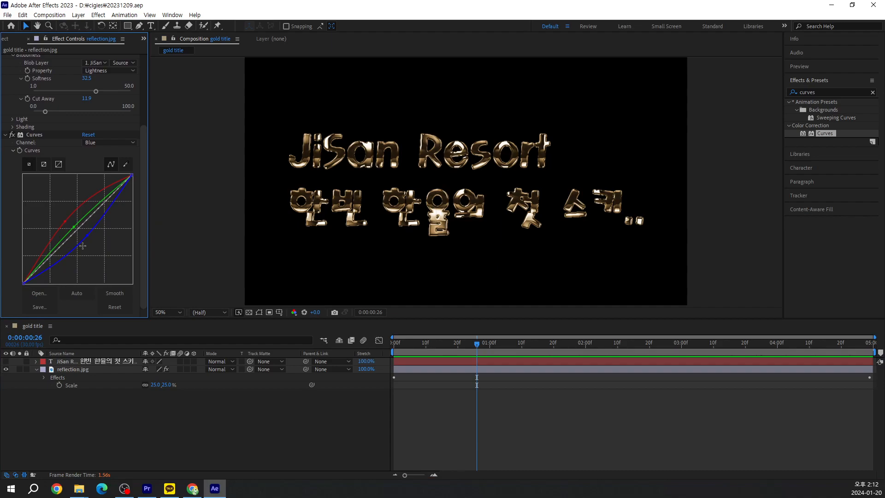
drag(86, 235, 111, 260)
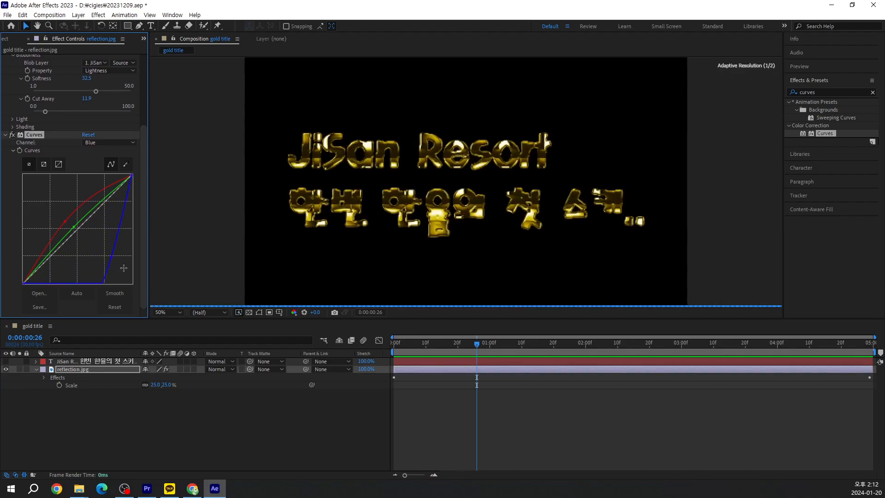
key(ctrl+z)
Step: Raise reflection.jpg's red curve steeply, save the project, and check the title in Premiere Pro at 00:00:02:16
drag(63, 220, 39, 201)
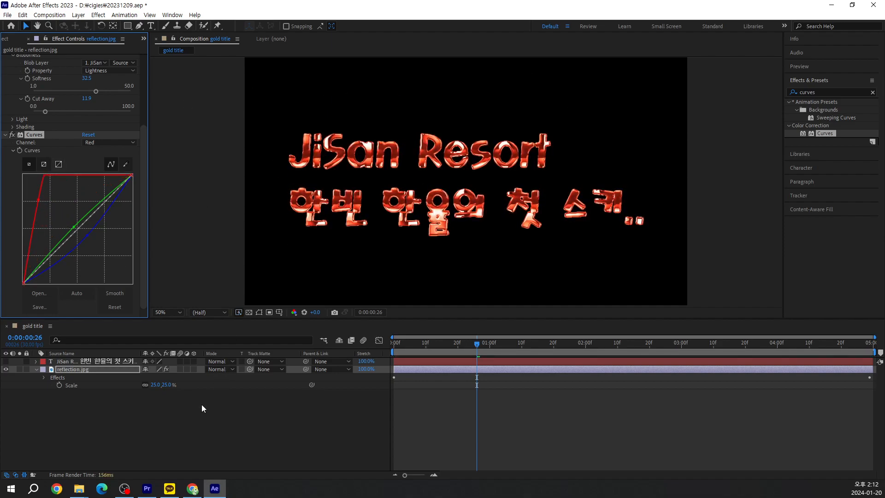
click(195, 420)
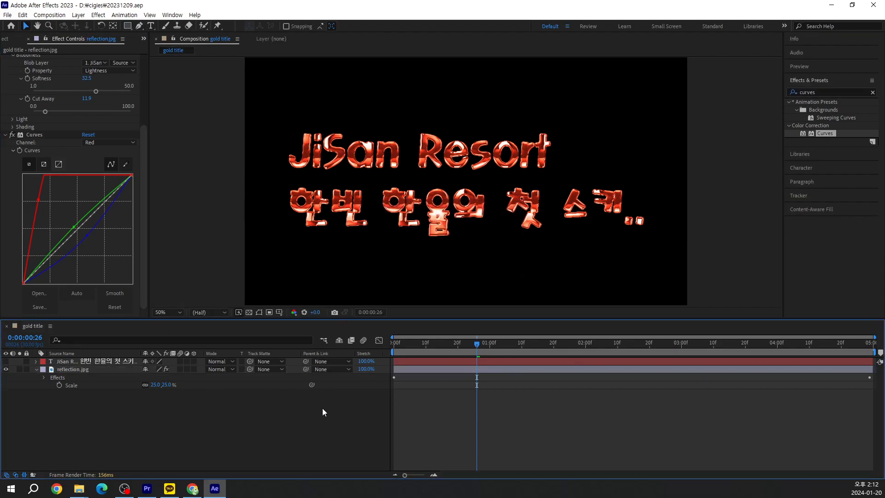
click(146, 492)
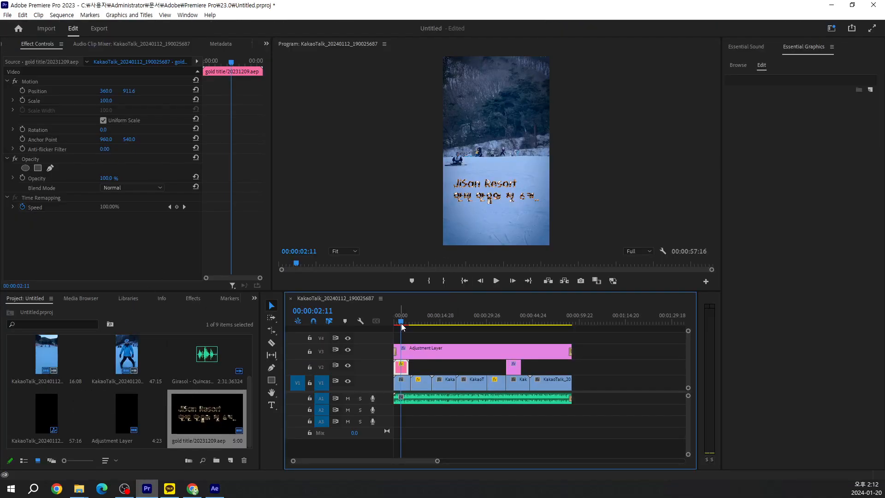
drag(401, 322, 403, 324)
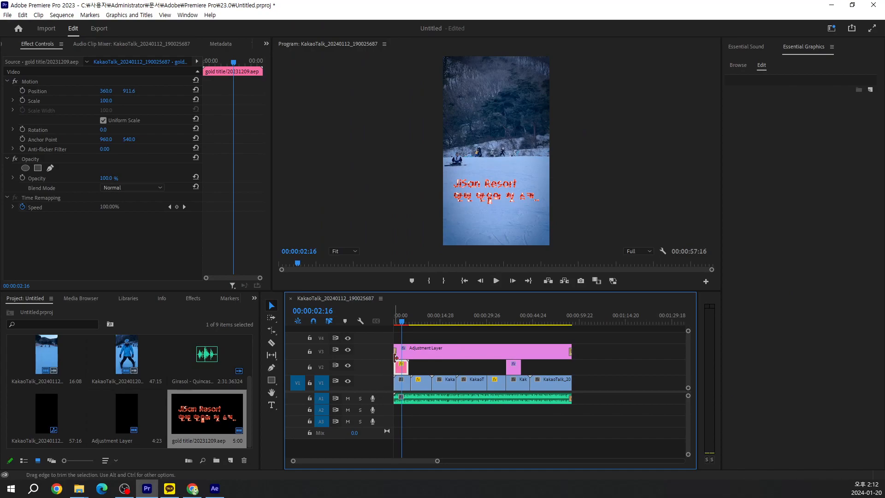
Step: Undo the red curve change in After Effects and check the title again in Premiere Pro
click(215, 488)
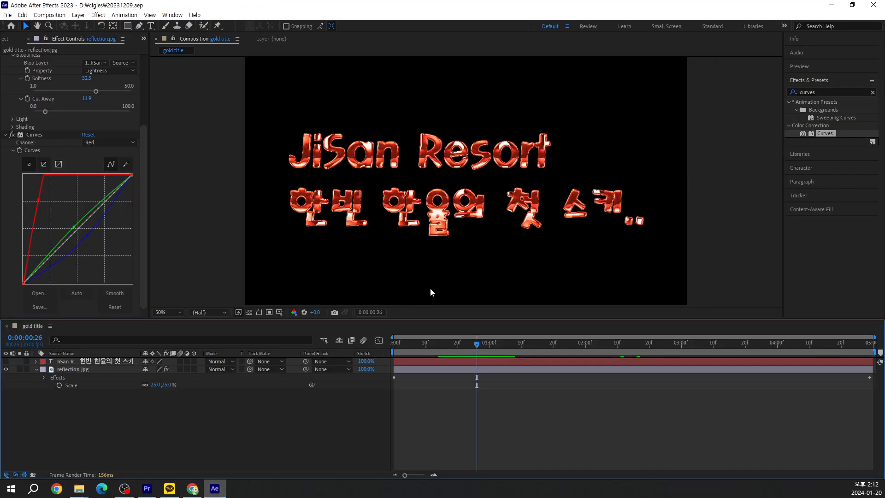
key(ctrl+z)
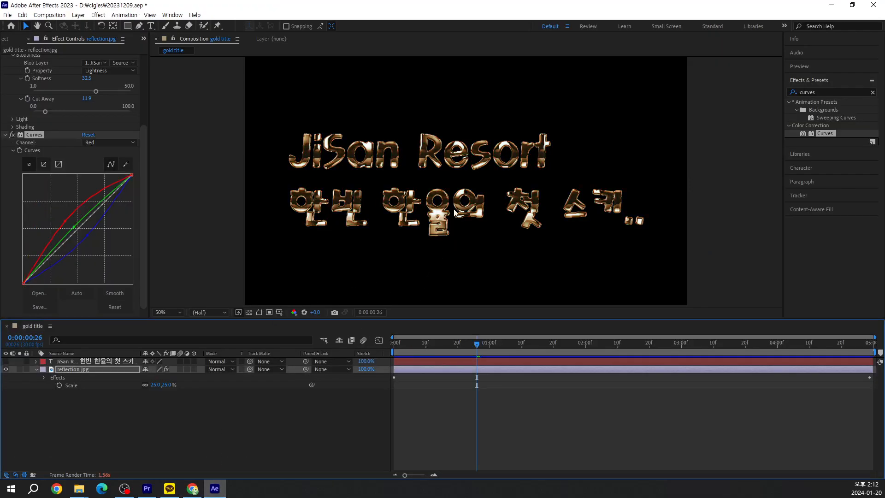
click(147, 489)
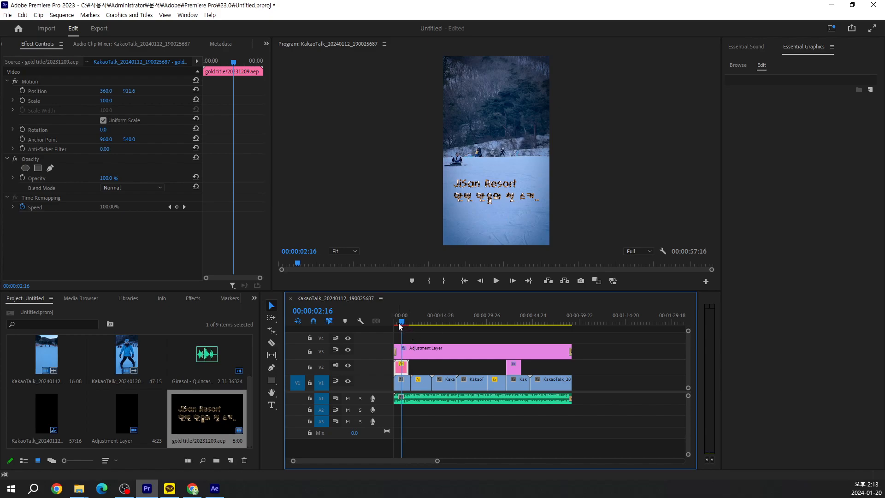
drag(402, 324, 400, 319)
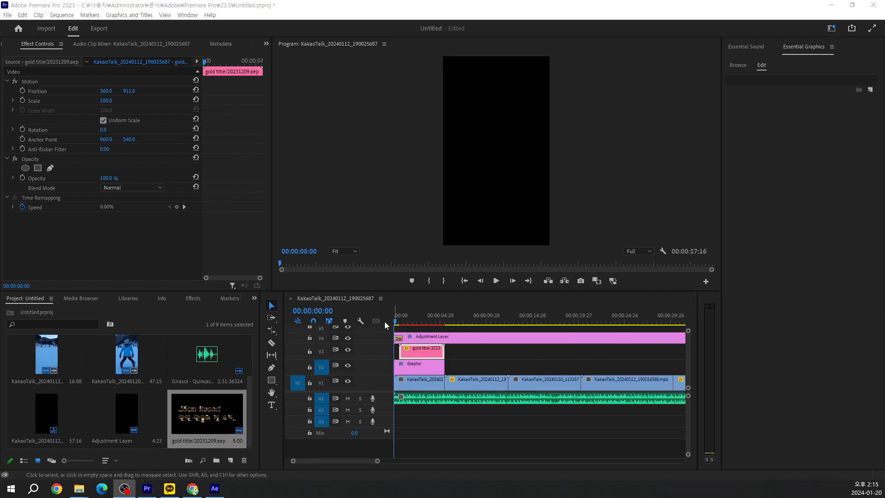
Step: Review the sequence from the beginning to 00:00:34:17, and look over earlier footage around 00:00:23:05
drag(399, 324, 719, 343)
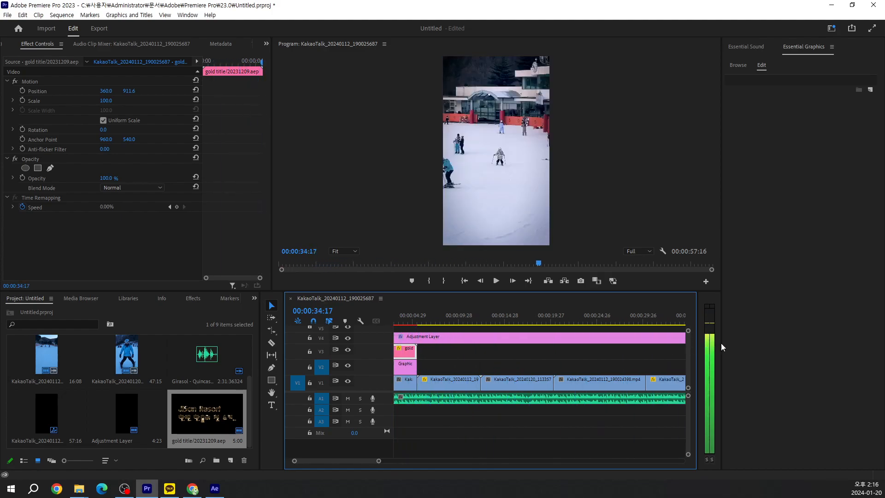
drag(581, 366, 553, 378)
drag(380, 461, 440, 462)
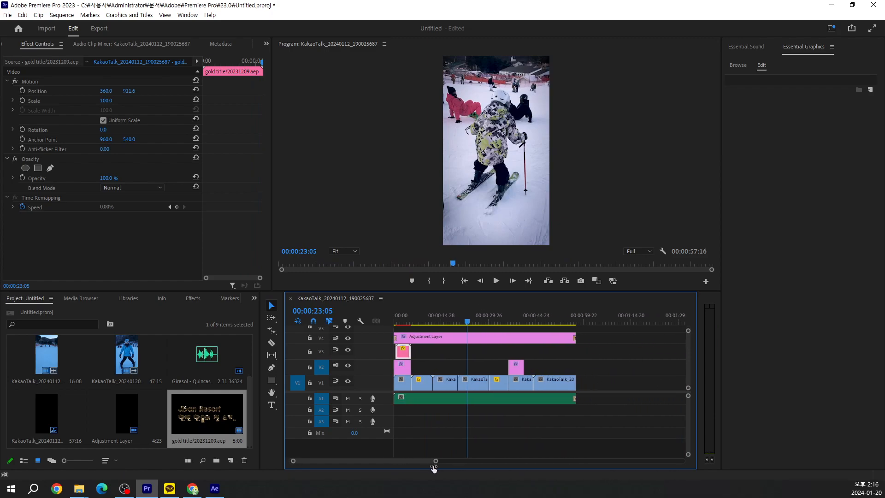
drag(463, 327, 426, 377)
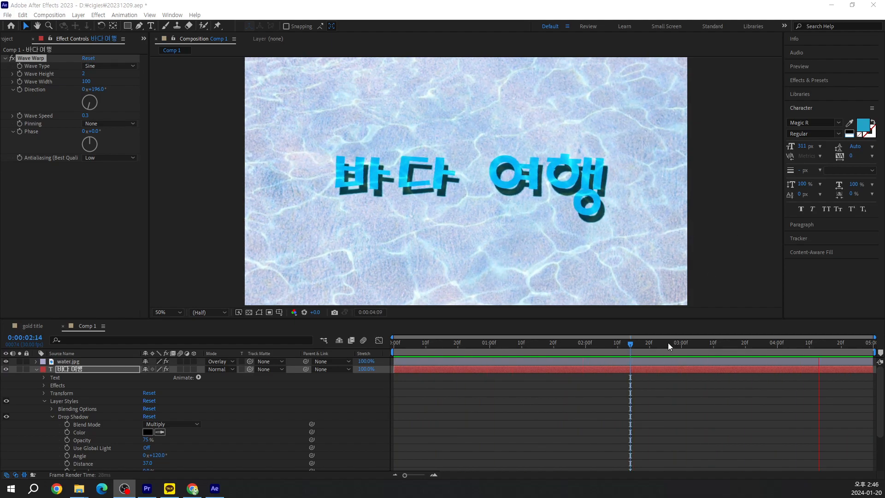
Step: Preview Comp 1 in After Effects at 0:00:01:07 and delete its water.jpg, "바다 여행" text and sand background layers
drag(646, 344, 512, 345)
click(71, 360)
key(Delete)
click(71, 361)
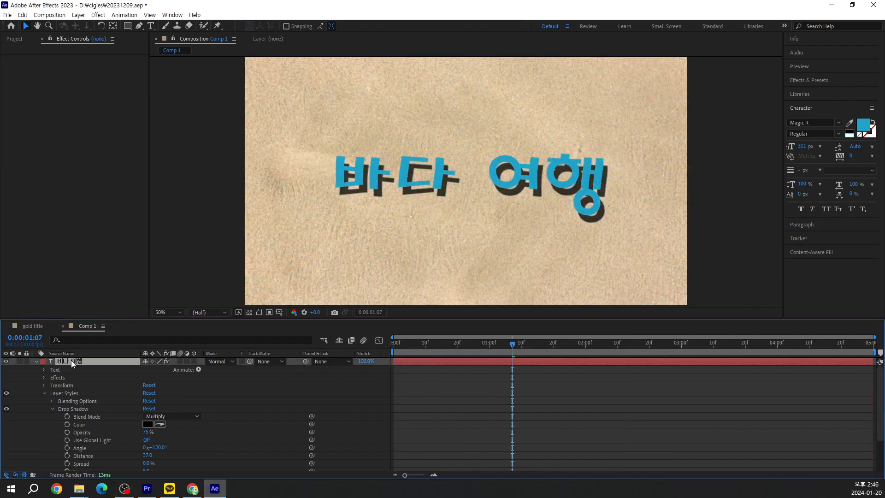
key(Delete)
click(71, 361)
key(Delete)
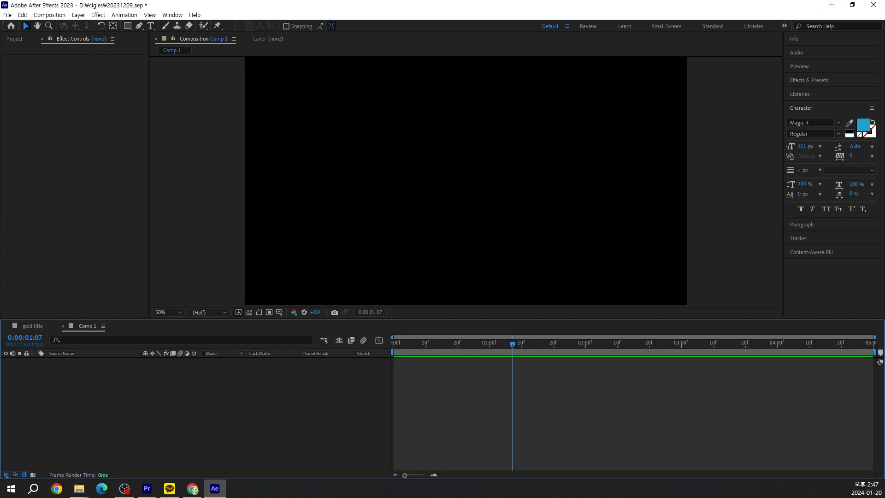
Step: Switch to Chrome and examine the "beach texture" and "water texture" image results, then return to After Effects
click(193, 489)
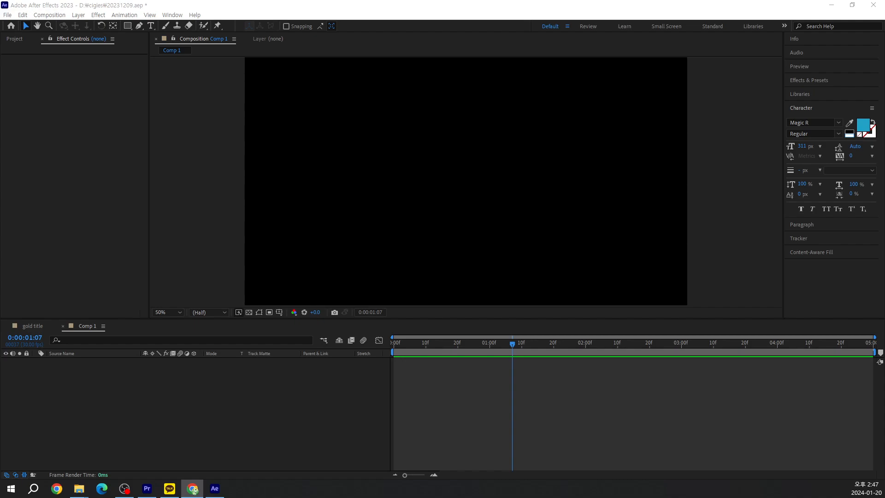
drag(884, 33, 779, 30)
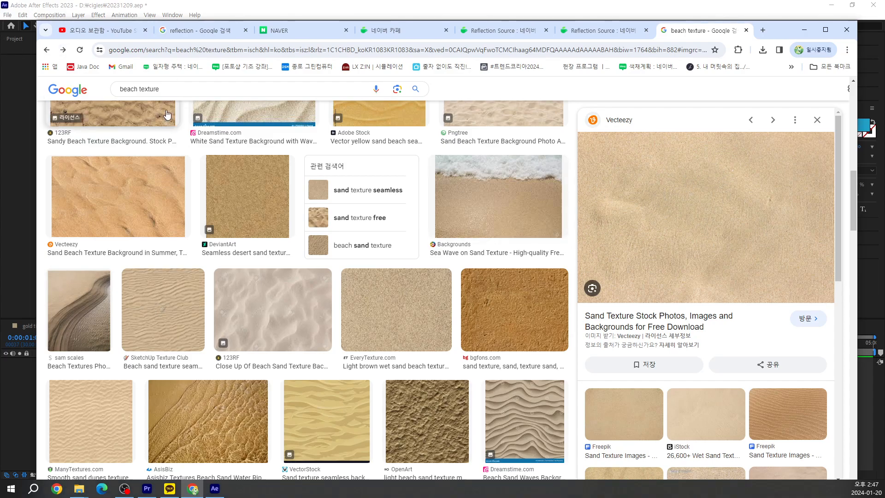
click(46, 50)
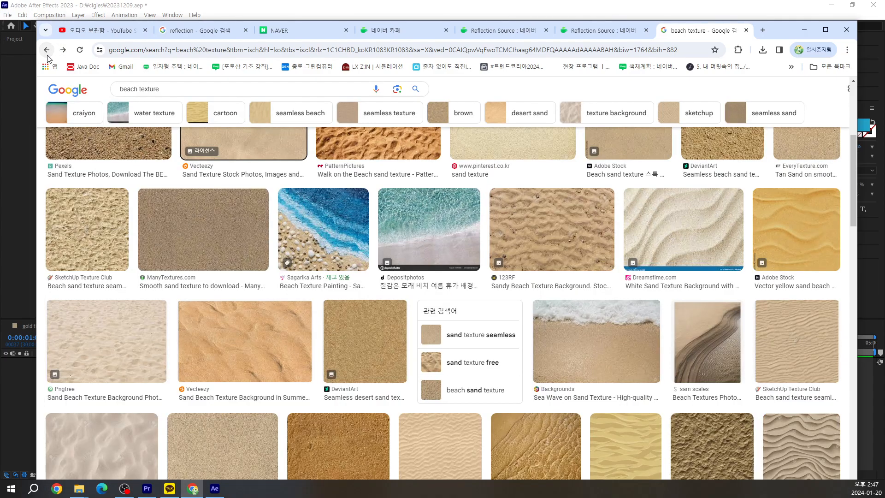
click(47, 51)
click(47, 49)
click(47, 49)
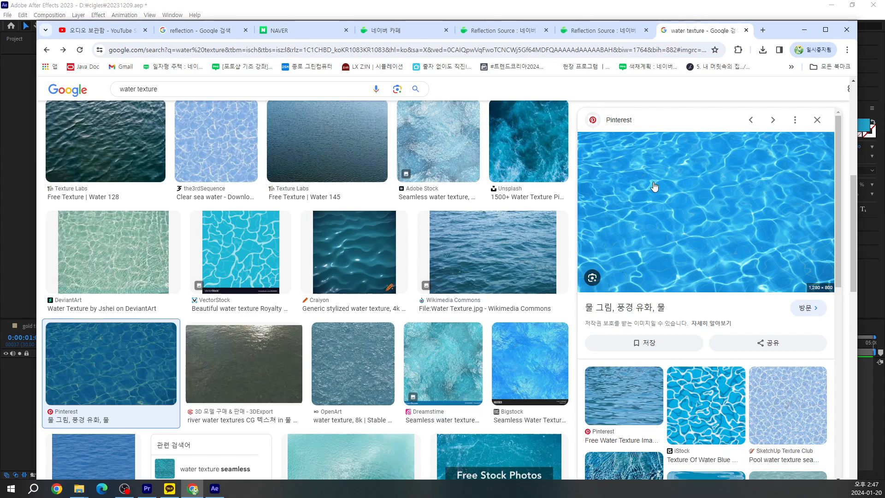
drag(777, 33, 884, 74)
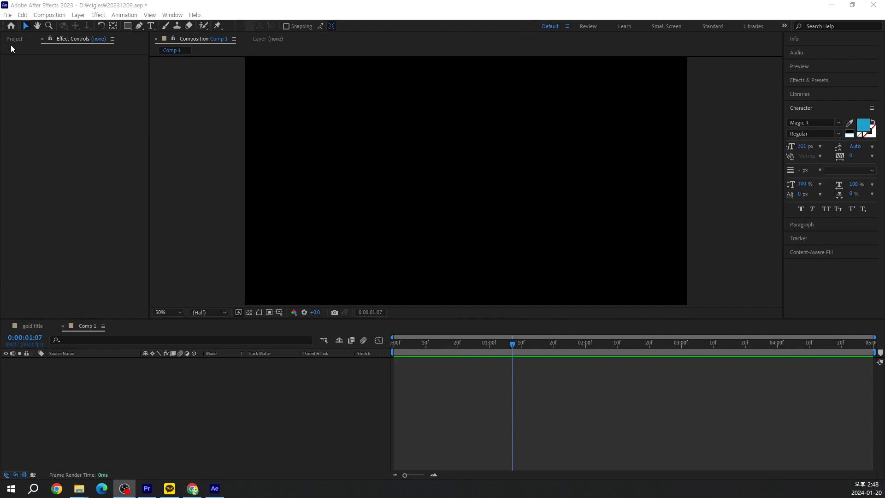
Step: Preview the bg.jpg, beach.jpg and water.jpg footage items in the project
click(12, 40)
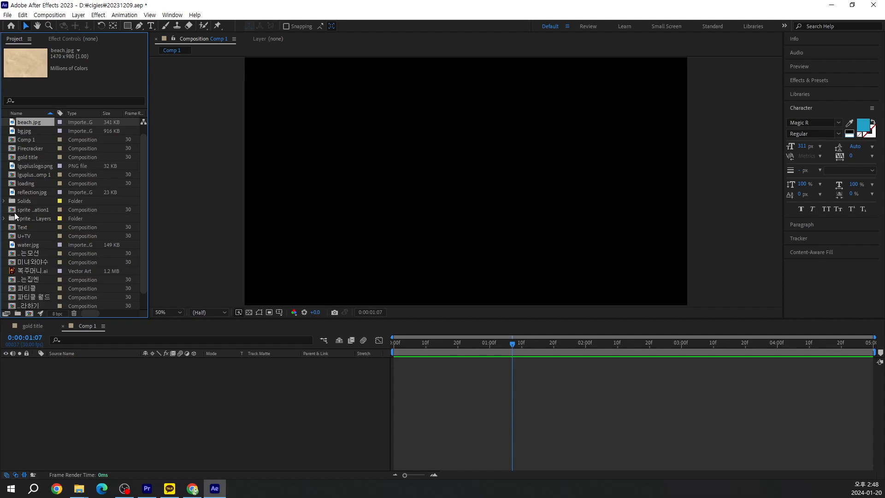
click(24, 131)
click(29, 122)
scroll(23, 253, down, 2)
click(26, 227)
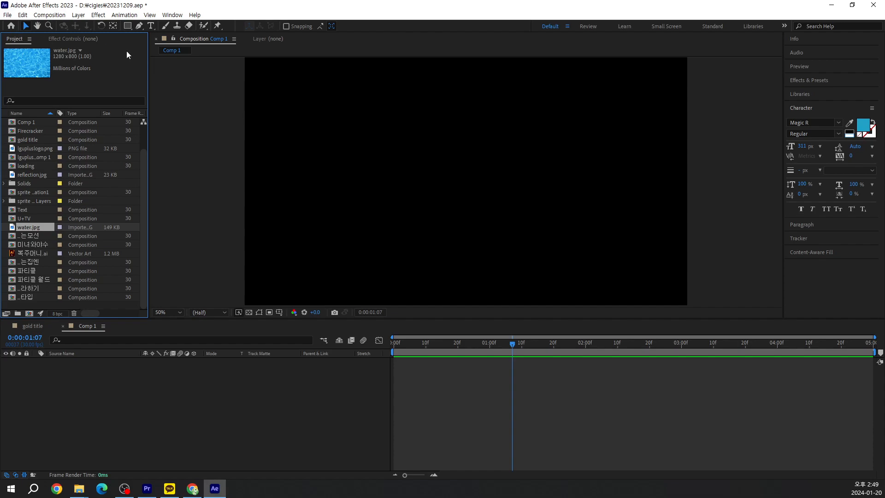
Step: Delete the Comp 1 composition from the project
scroll(40, 236, up, 3)
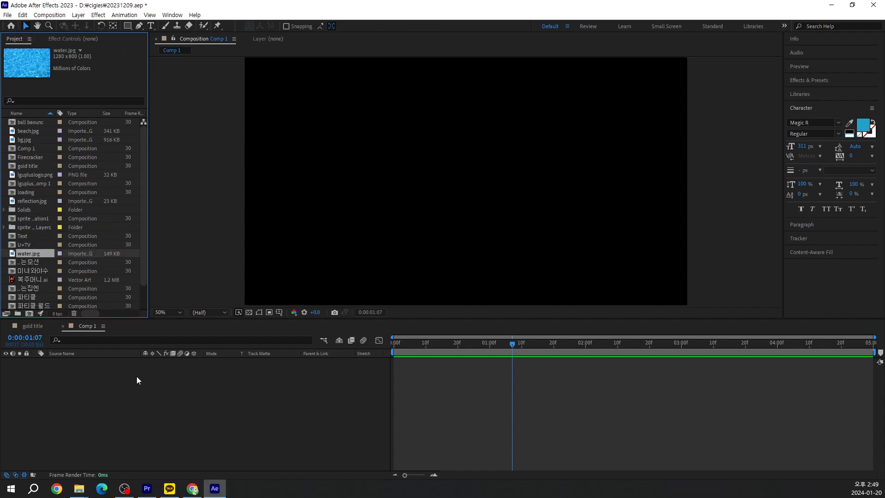
click(26, 148)
key(Delete)
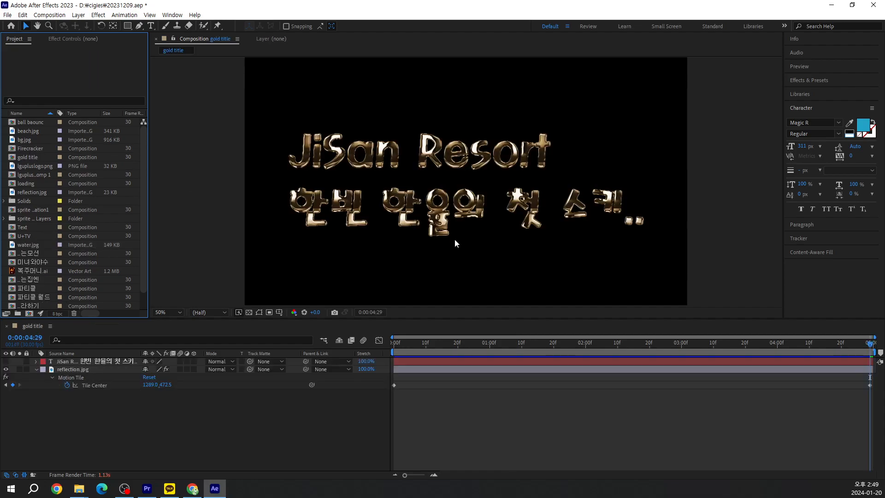
Step: Create a new 1920x1080, 30 fps, five-second composition named "beach"
key(ctrl+n)
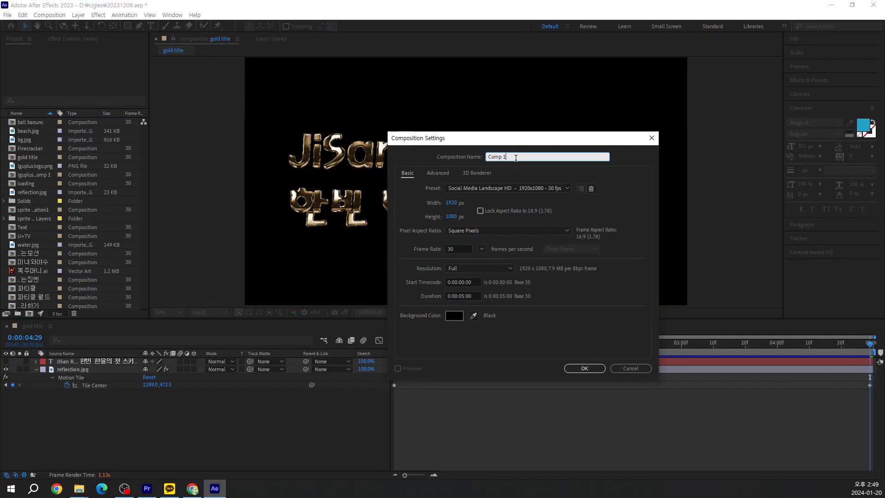
drag(515, 158, 401, 155)
text(ㅠㄷㅁ초)
click(585, 368)
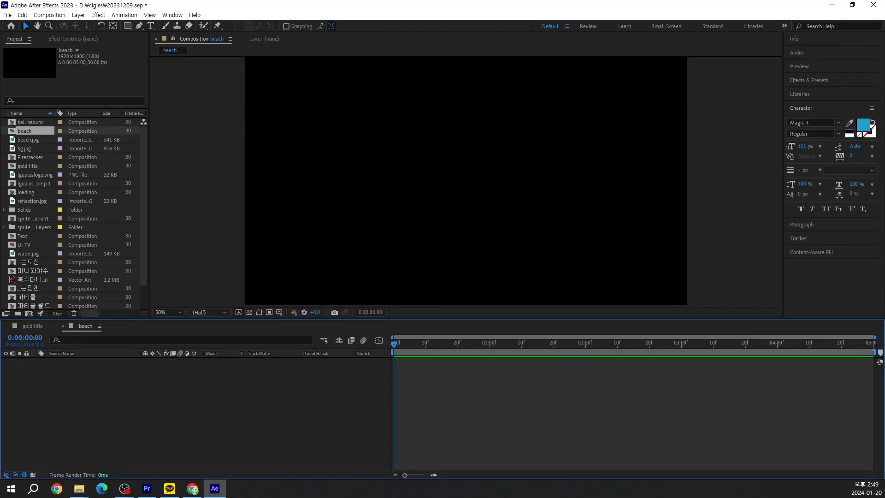
key(alt+Tab)
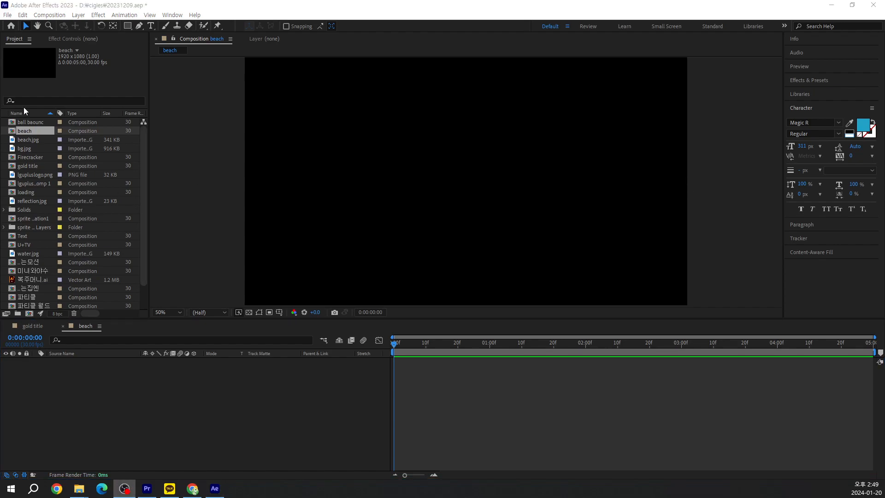
drag(26, 128, 67, 428)
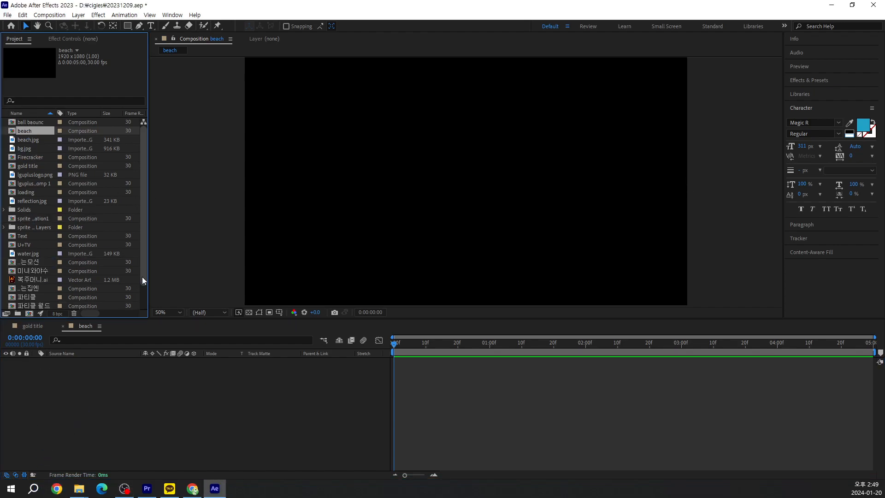
drag(25, 129, 90, 384)
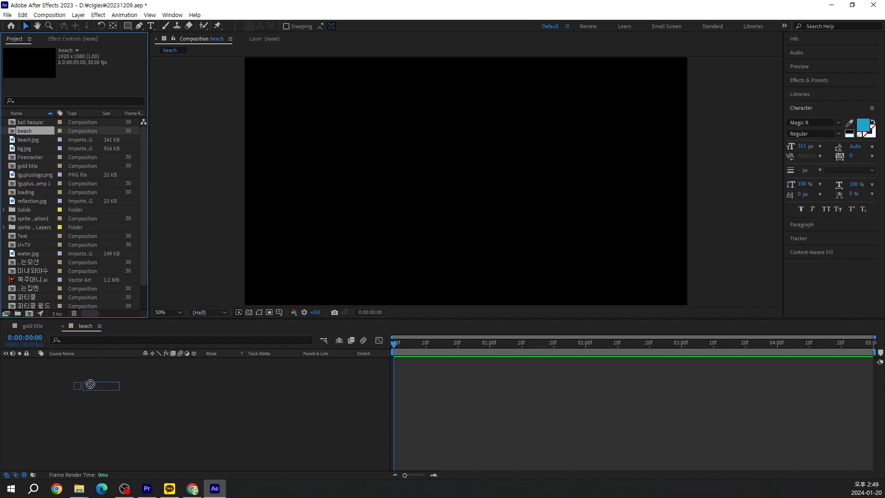
click(26, 123)
Step: Add beach.jpg to the beach composition at 132% scale and place water.jpg above it at 151% scale
drag(28, 138, 98, 403)
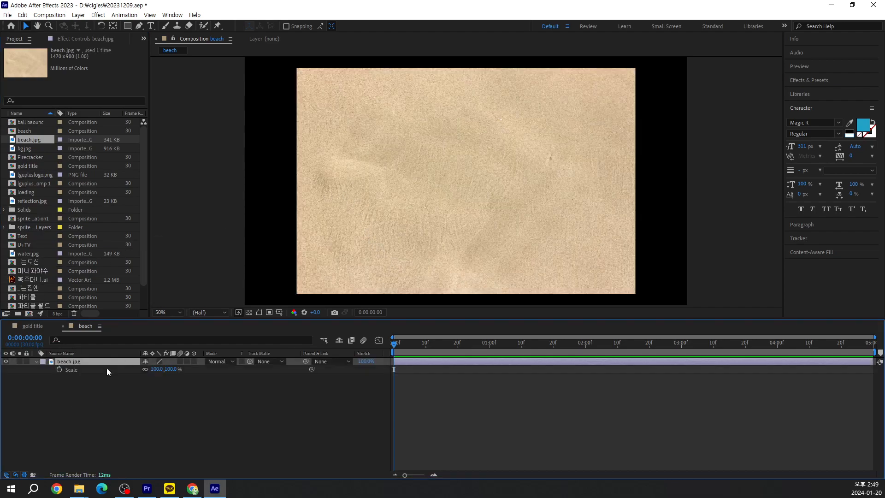
drag(154, 371, 170, 373)
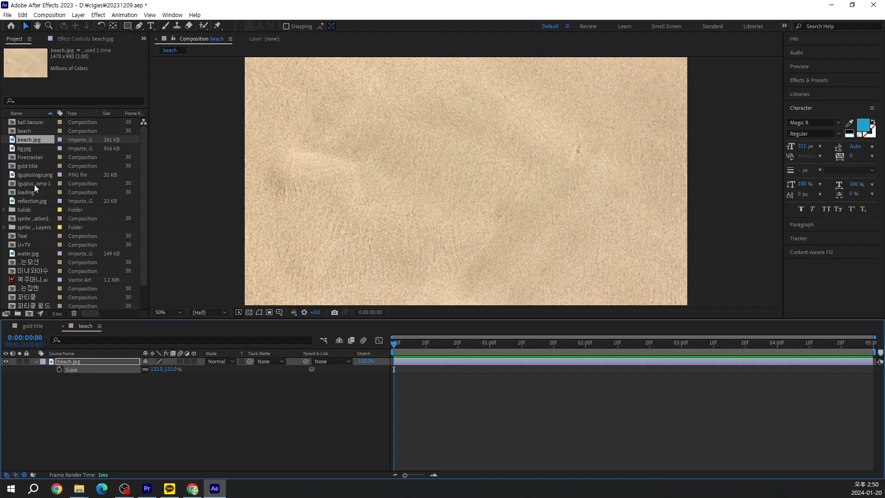
scroll(37, 252, down, 3)
drag(23, 228, 78, 360)
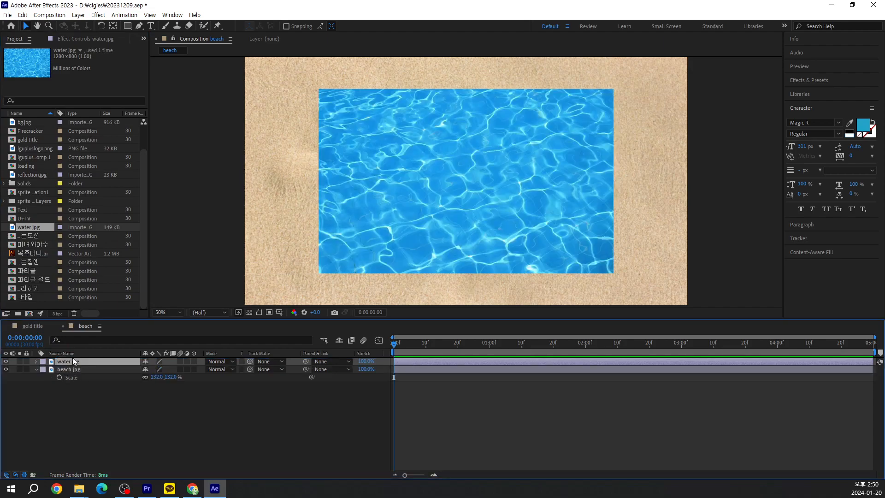
drag(155, 372, 189, 386)
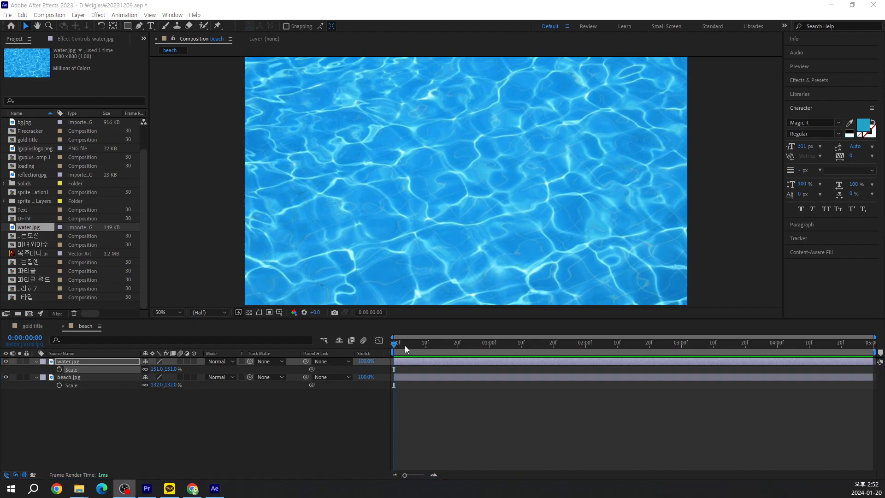
Step: Apply the Wave Warp effect to the water.jpg layer and play the composition from the start
drag(396, 347, 454, 358)
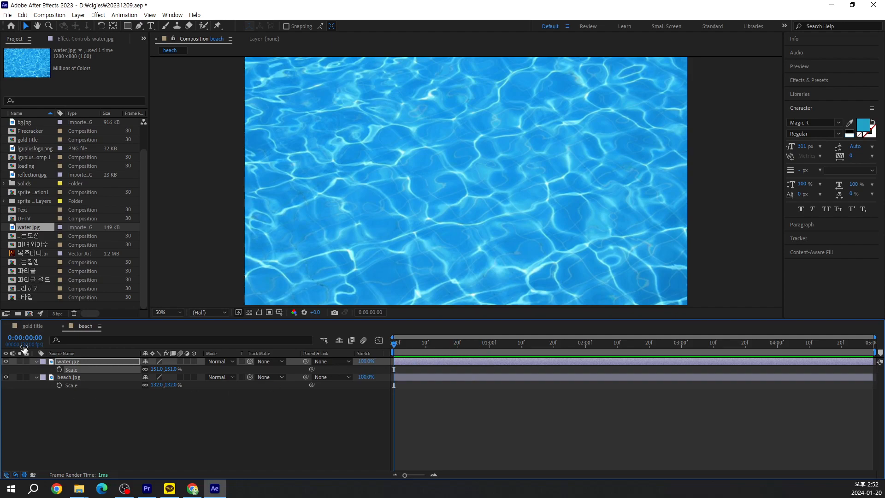
click(78, 362)
click(819, 80)
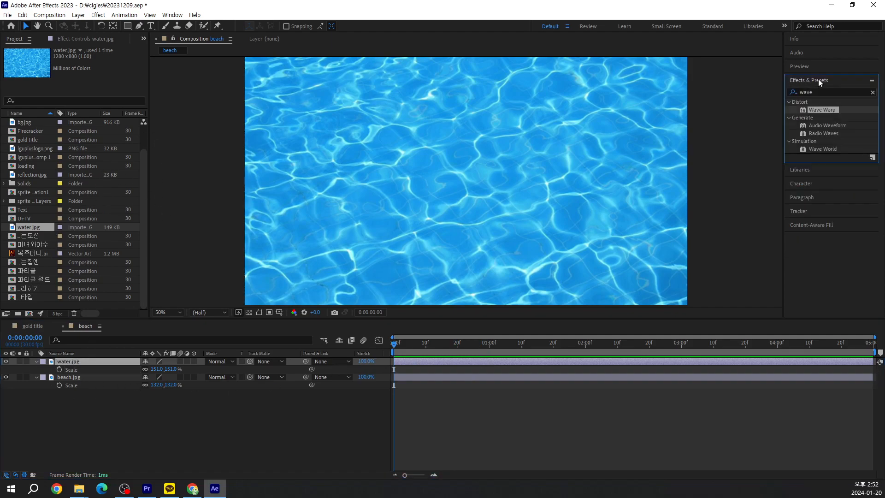
click(822, 93)
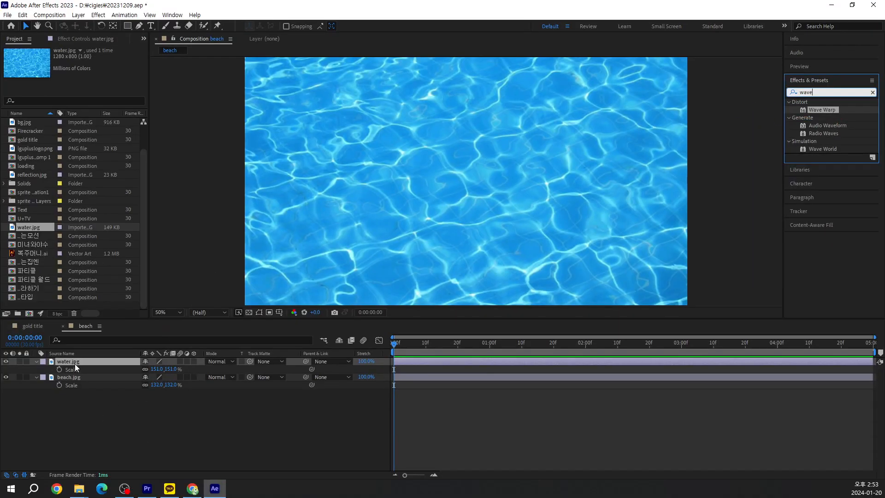
click(74, 361)
double_click(822, 110)
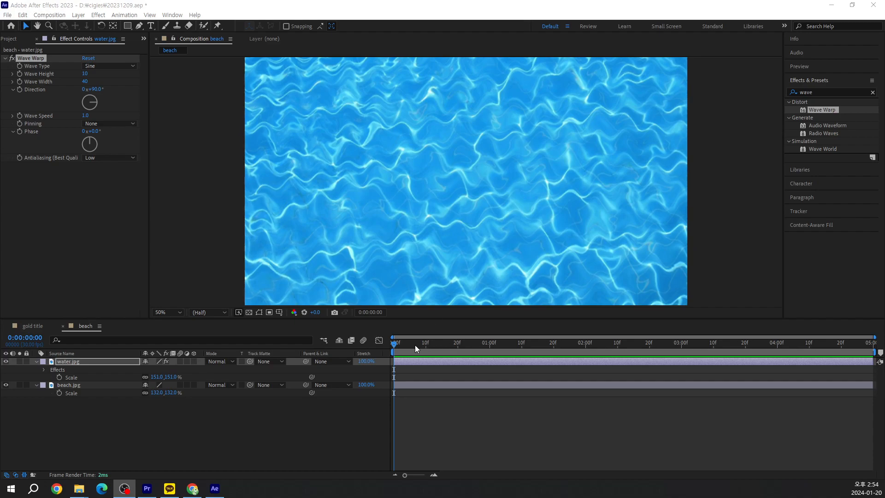
click(395, 343)
key(space)
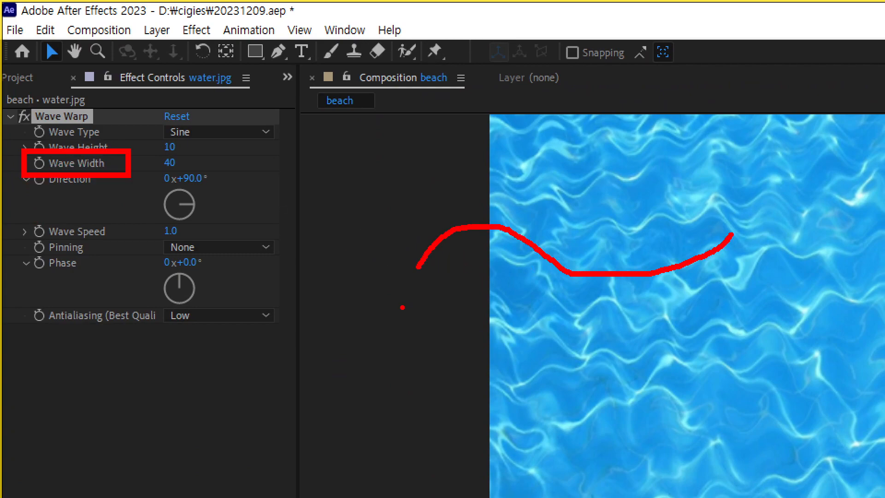
drag(414, 307, 414, 66)
drag(720, 330, 720, 83)
drag(567, 330, 566, 85)
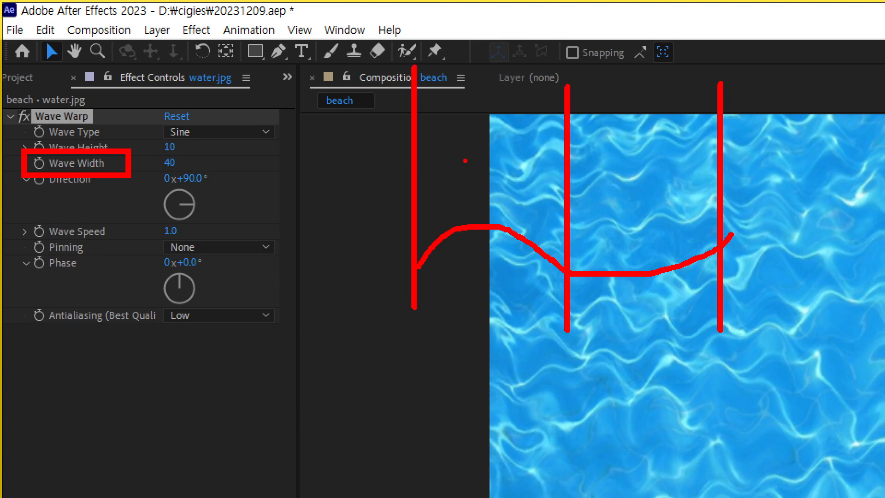
key(Escape)
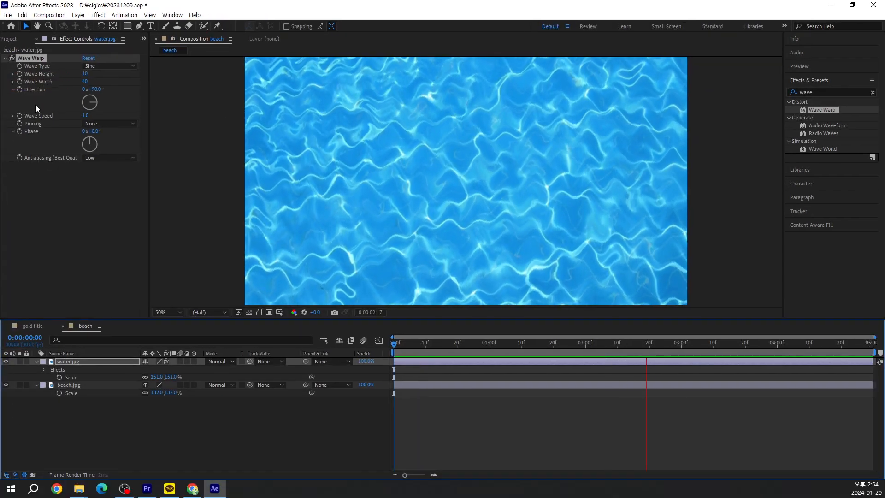
Step: Set the Wave Warp's Wave Width to 100 and Wave Height to 3 on water.jpg
click(87, 82)
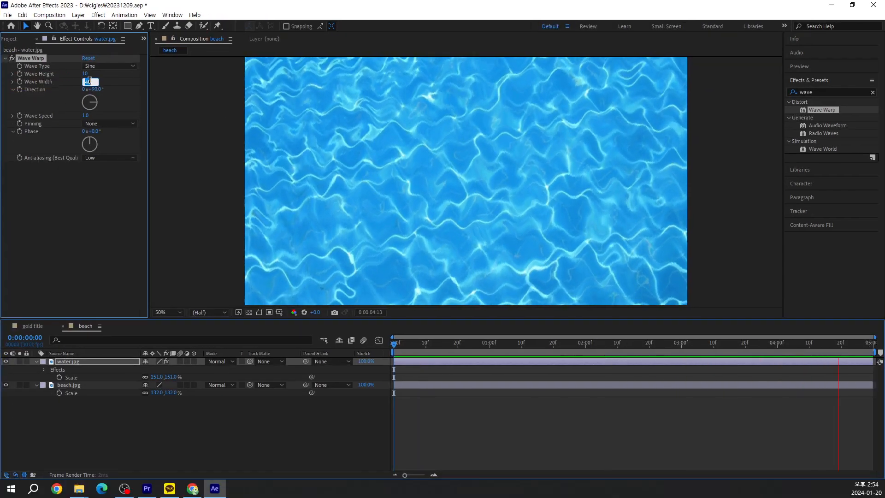
text(100)
key(Return)
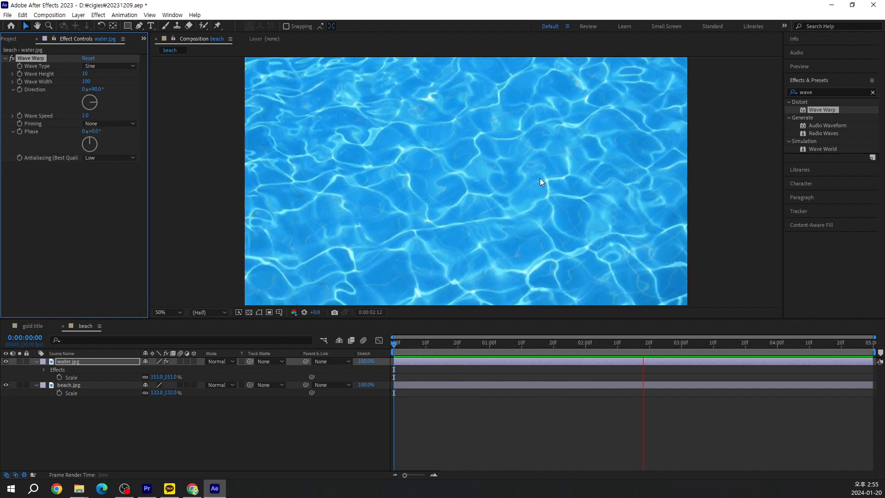
click(85, 74)
text(3)
key(Return)
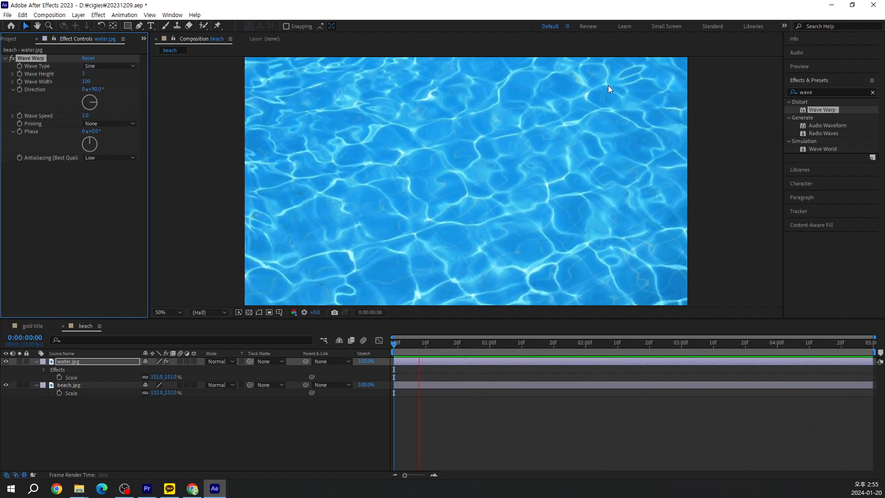
Step: Try a Wave Width of 150 for the Wave Warp and set it back to 100
click(89, 81)
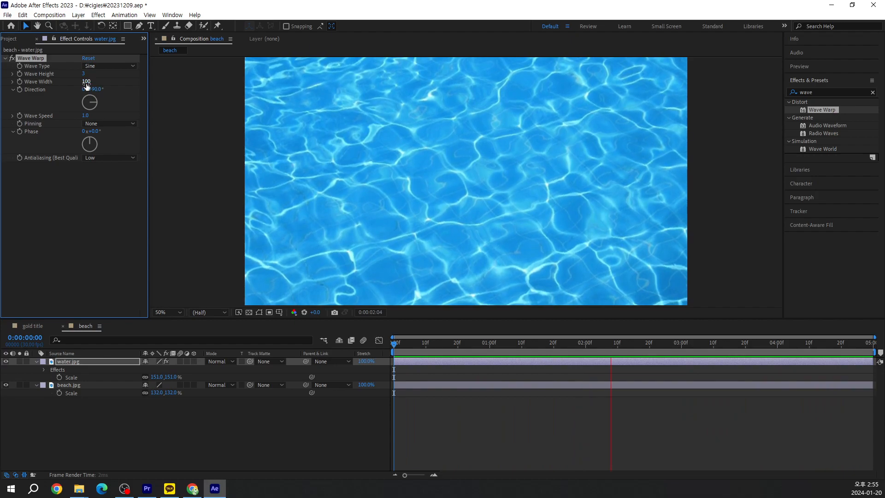
text(150)
key(Return)
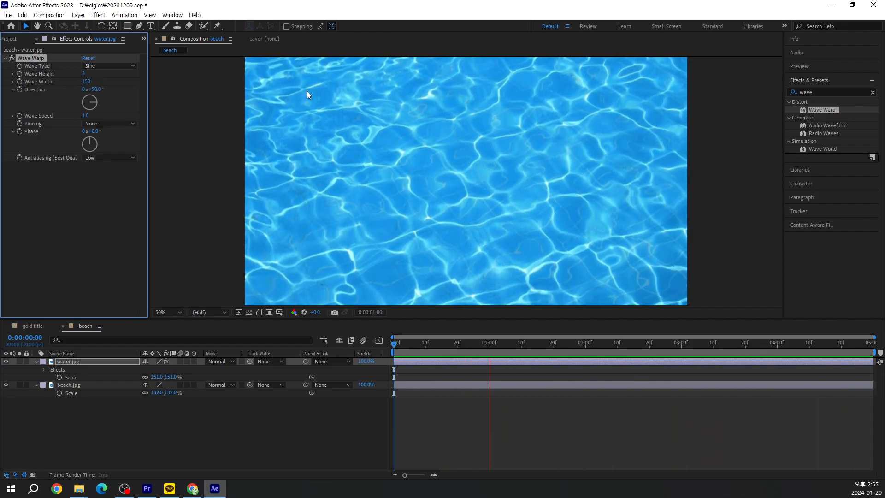
click(89, 81)
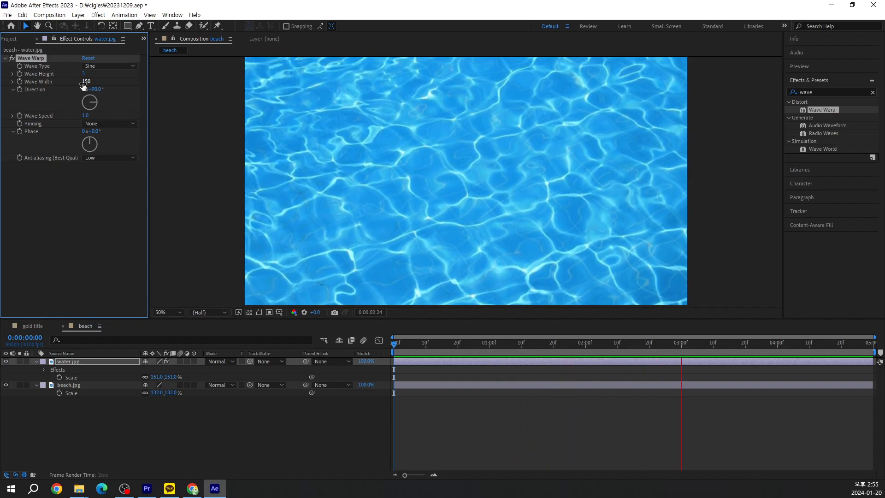
text(100)
key(Return)
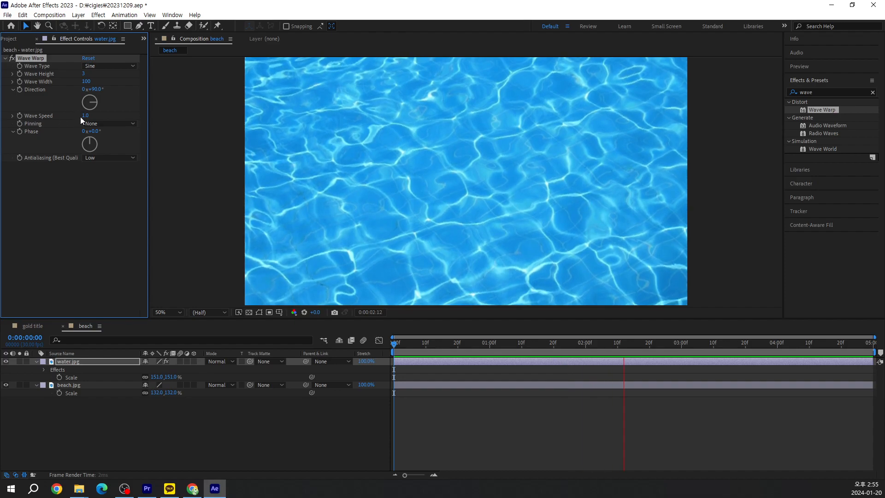
Step: Slow the water's Wave Warp by trying a Wave Speed of 0.25 and settling on 0.3
click(171, 225)
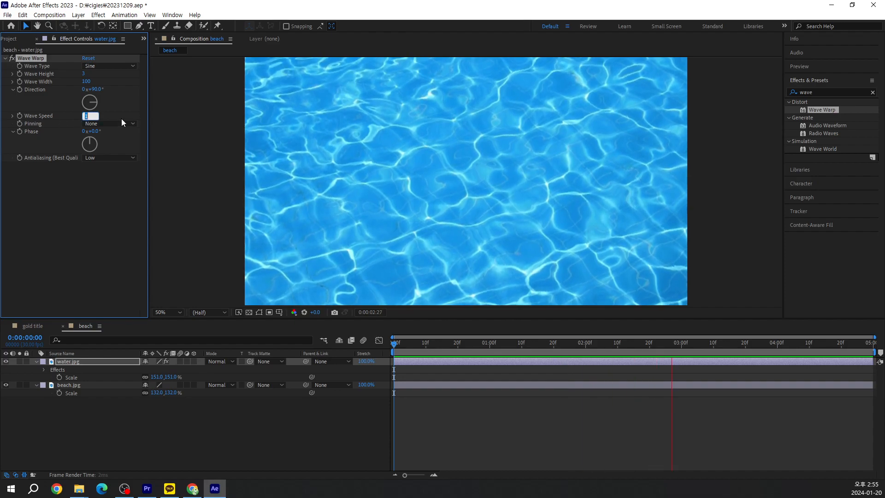
text(0.25)
key(Return)
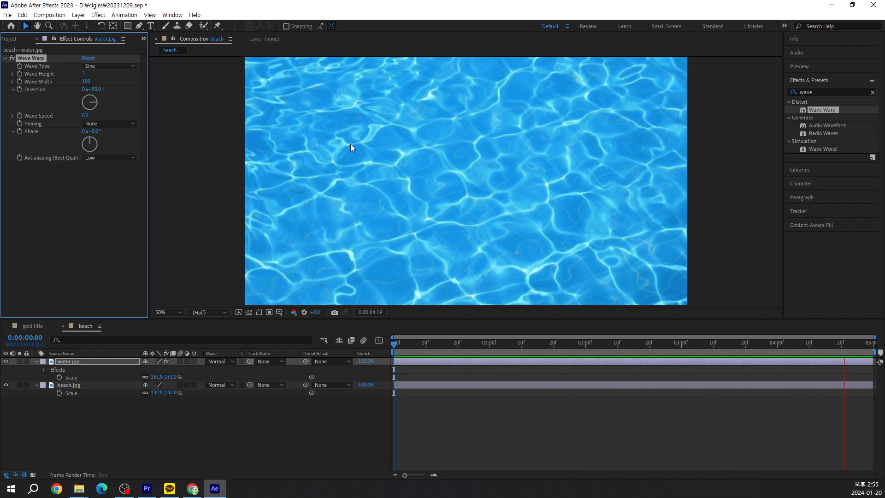
click(84, 115)
text(0.25)
key(Return)
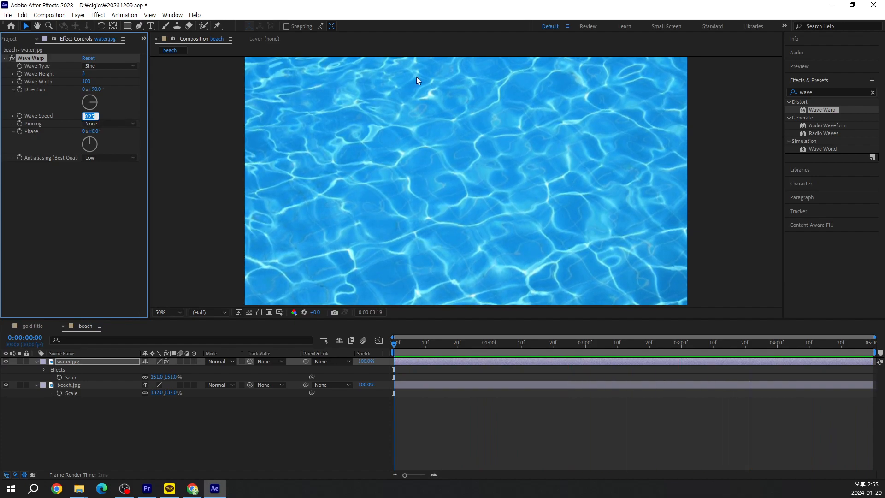
text(0.3)
key(Return)
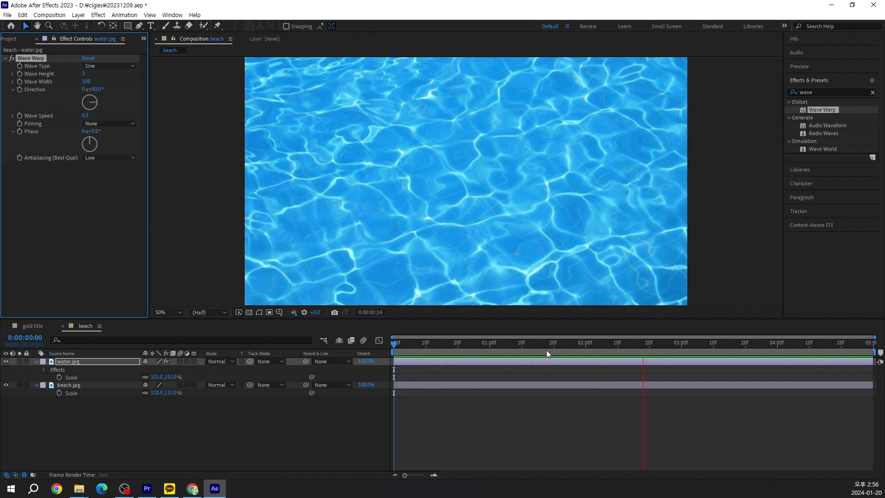
Step: Set the water.jpg layer's blending mode to Multiply over beach.jpg and play the composition from the start
drag(552, 342, 661, 364)
click(115, 363)
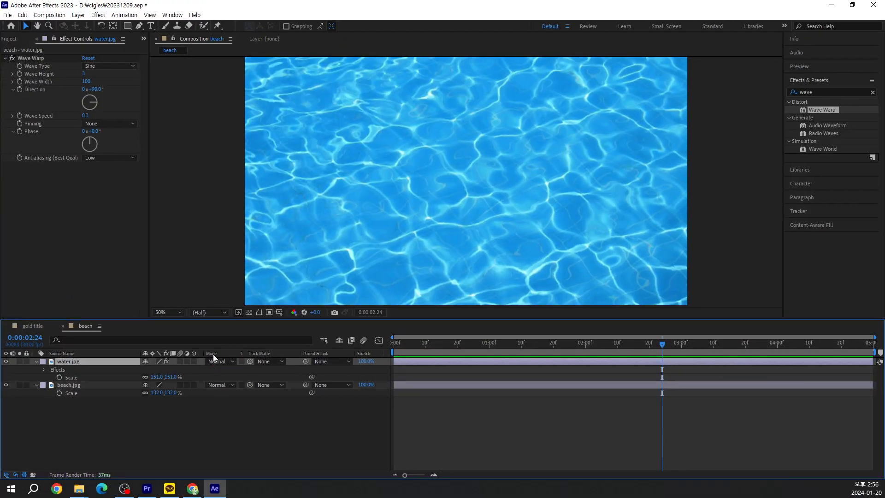
click(215, 362)
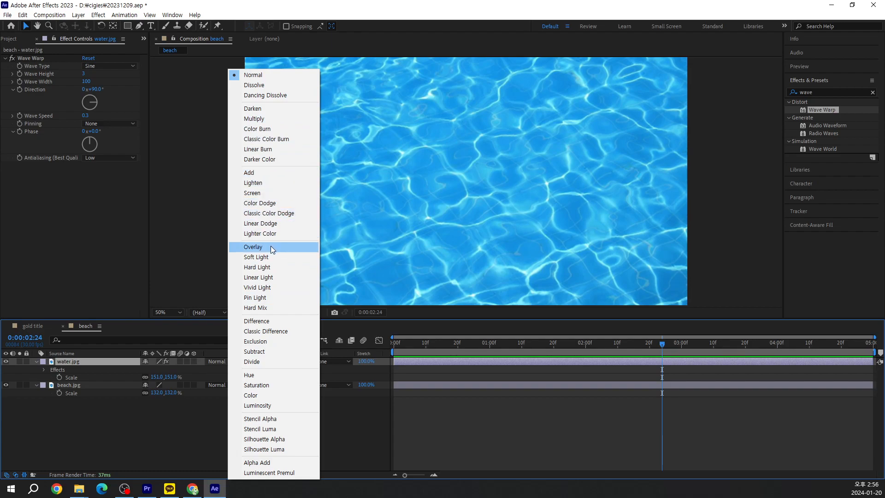
click(273, 119)
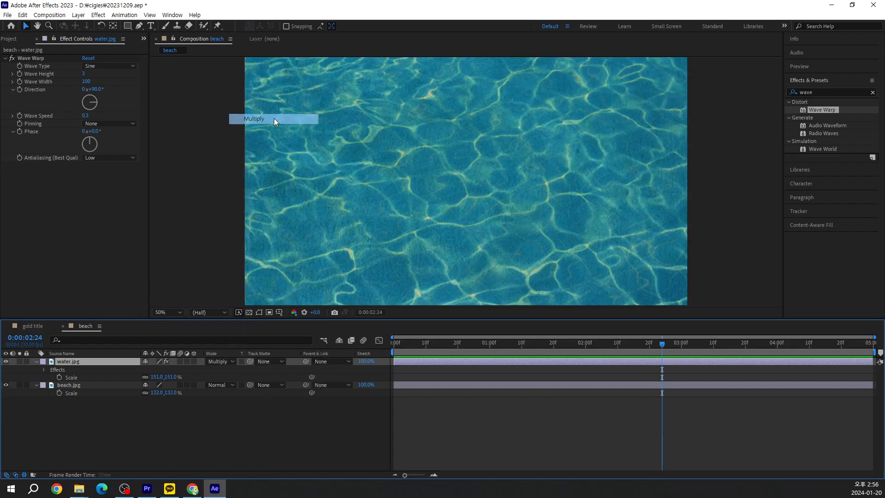
drag(614, 342, 356, 345)
key(space)
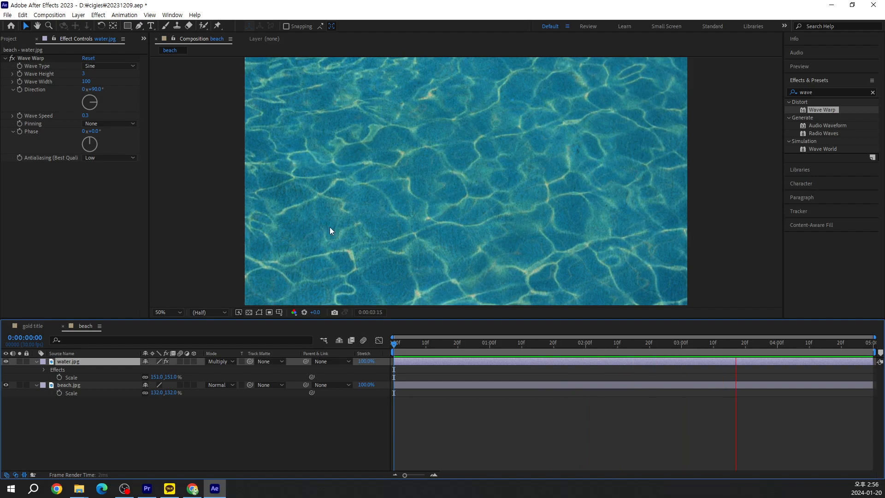
Step: Try the Add blending mode on the water.jpg layer and settle on Overlay
click(225, 363)
click(271, 175)
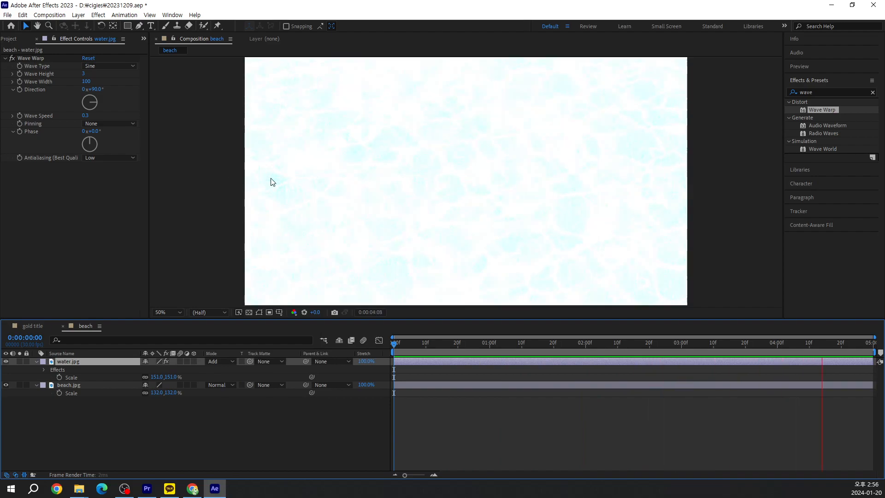
click(225, 363)
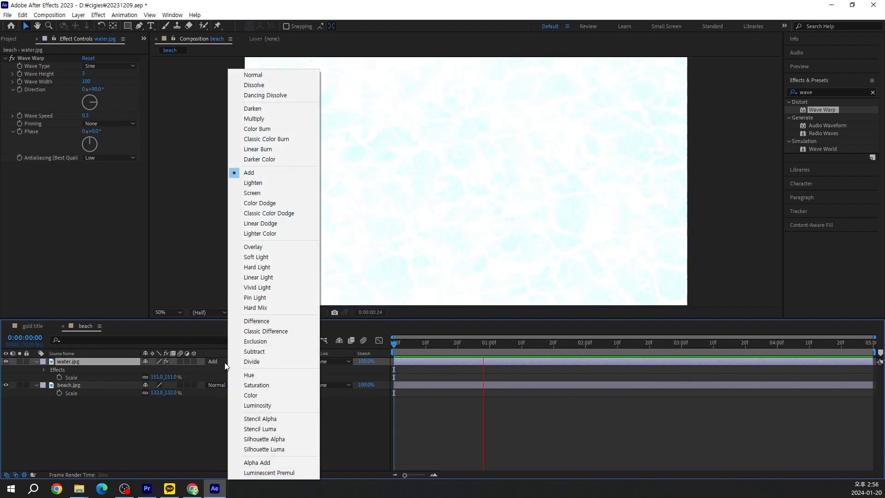
click(267, 249)
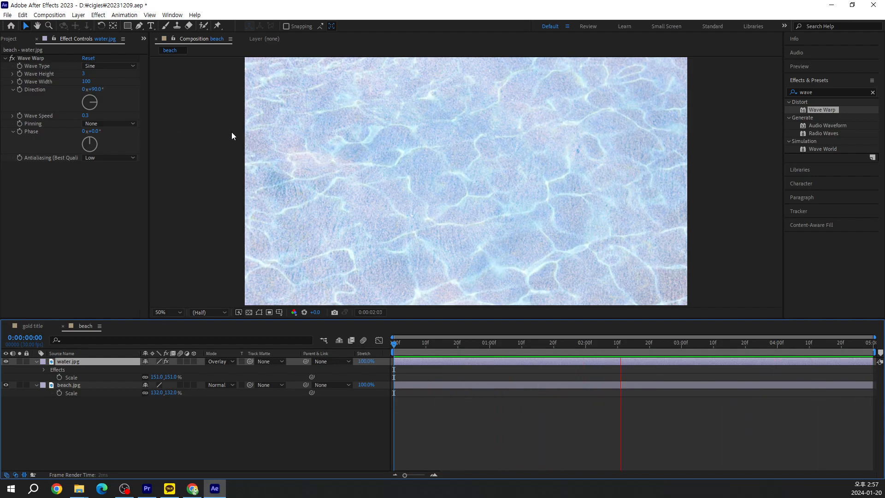
Step: Copy the Wave Warp effect from water.jpg onto the beach.jpg layer and play the composition from the start
drag(437, 347, 491, 368)
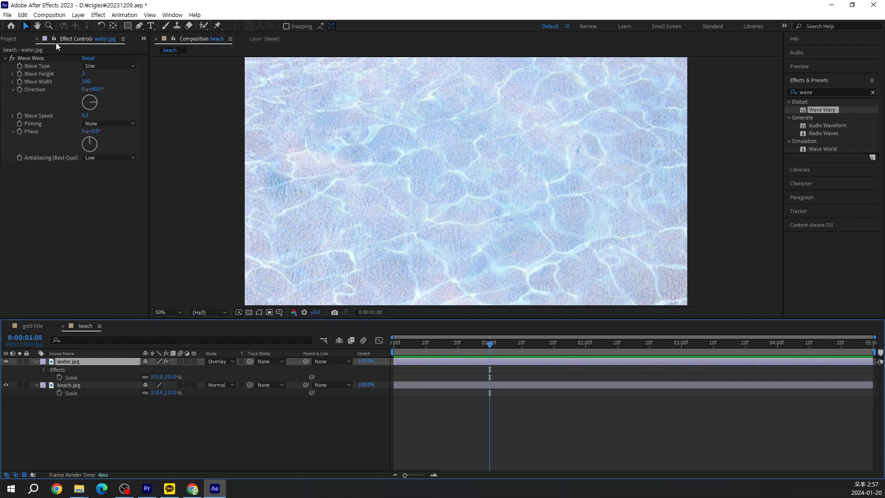
click(37, 59)
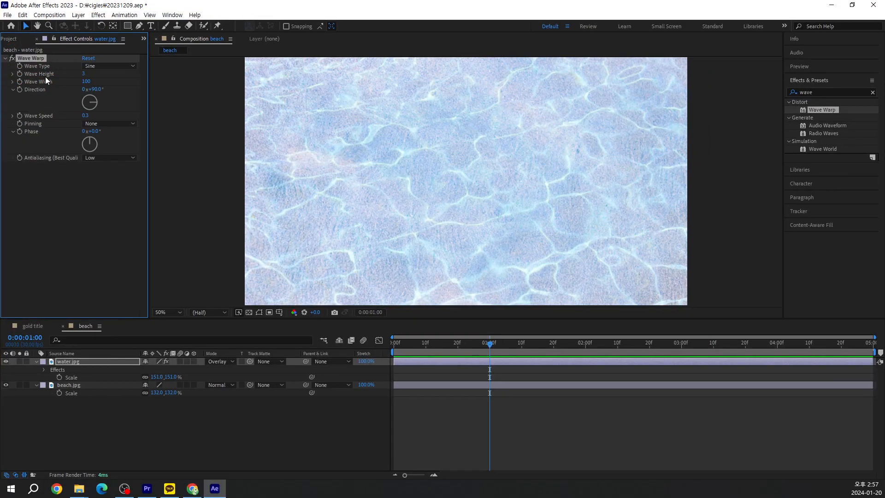
click(70, 385)
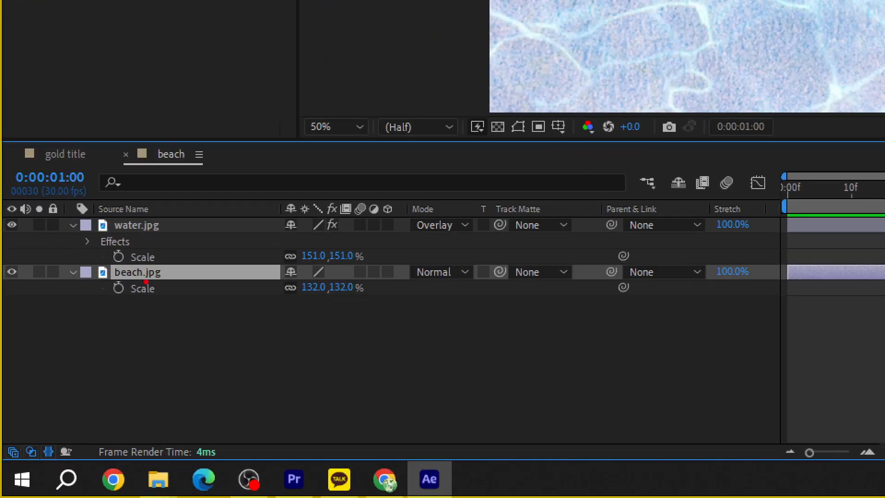
mouse_move(181, 304)
mouse_down()
mouse_move(158, 315)
mouse_move(103, 290)
mouse_move(154, 261)
mouse_move(187, 278)
mouse_move(167, 306)
mouse_up()
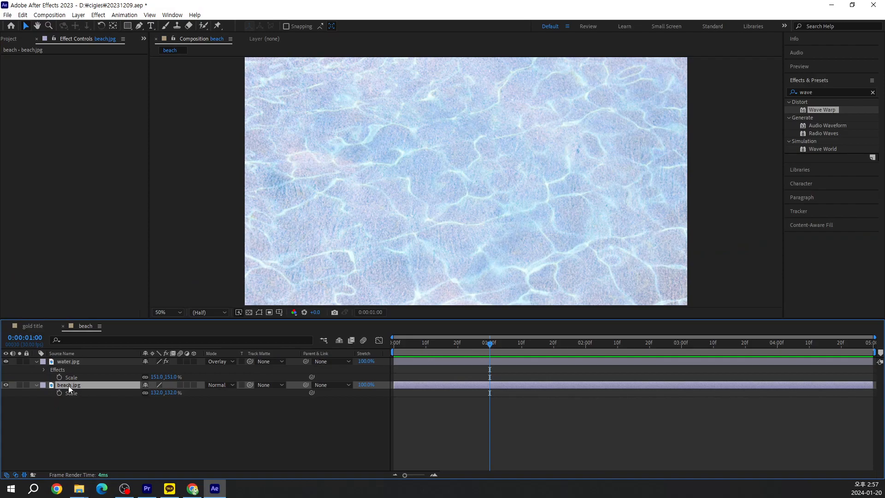
key(ctrl+v)
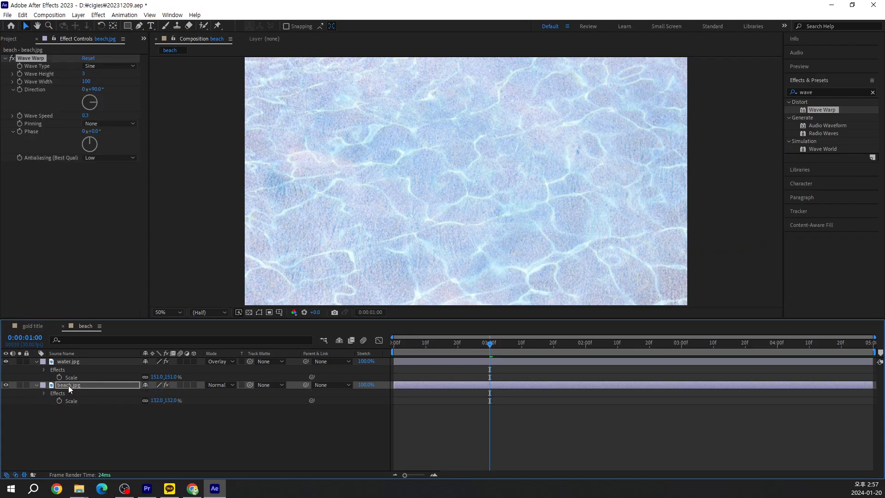
drag(491, 344, 393, 348)
key(space)
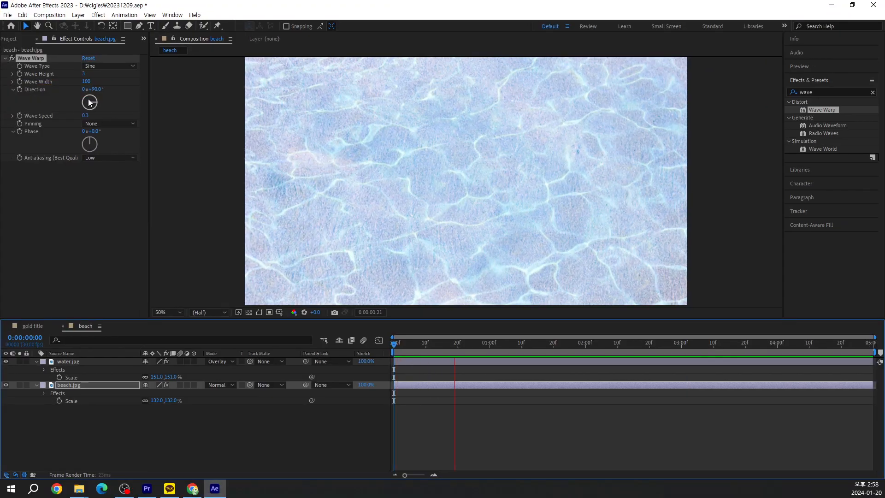
Step: Set the beach.jpg Wave Warp's Direction to 154° and its Wave Speed to 0.2
drag(87, 99, 108, 162)
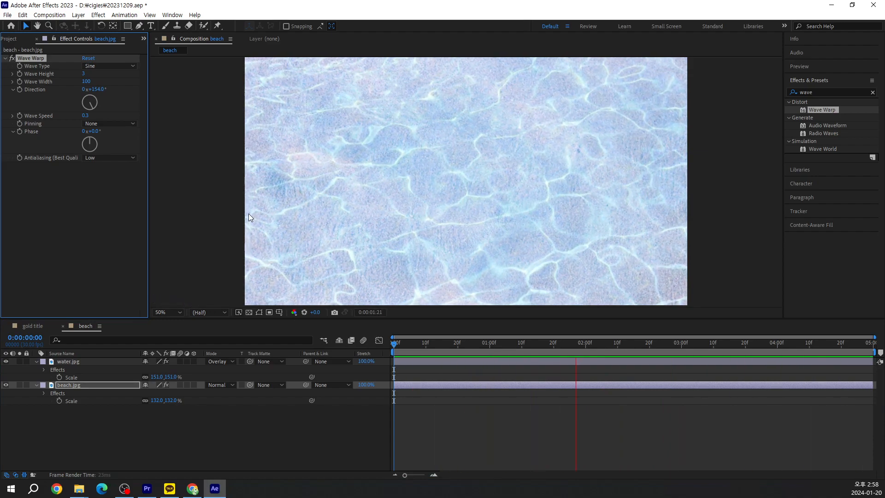
click(86, 116)
text(0.2)
key(Return)
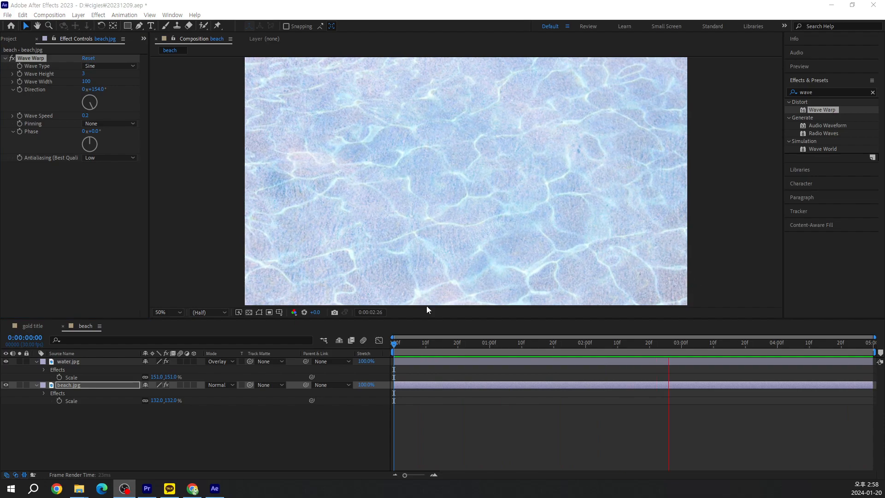
Step: Add a text layer reading 바다여행 between the water.jpg and beach.jpg layers
click(151, 26)
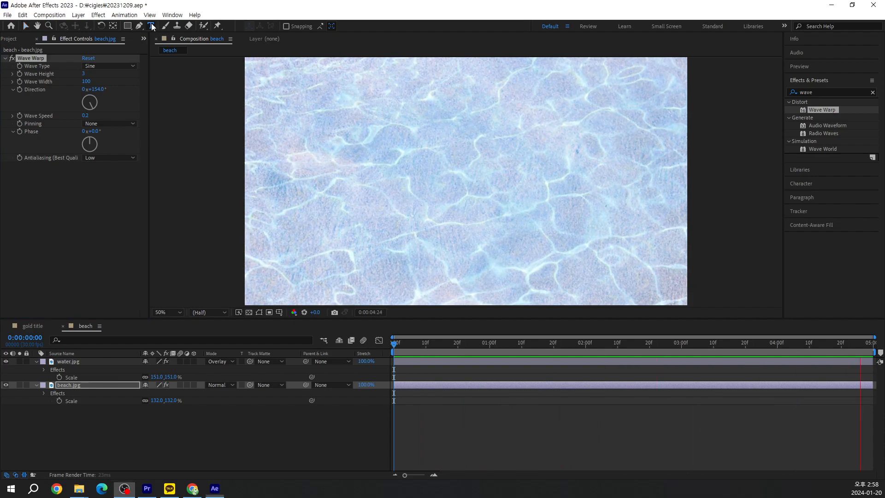
click(323, 187)
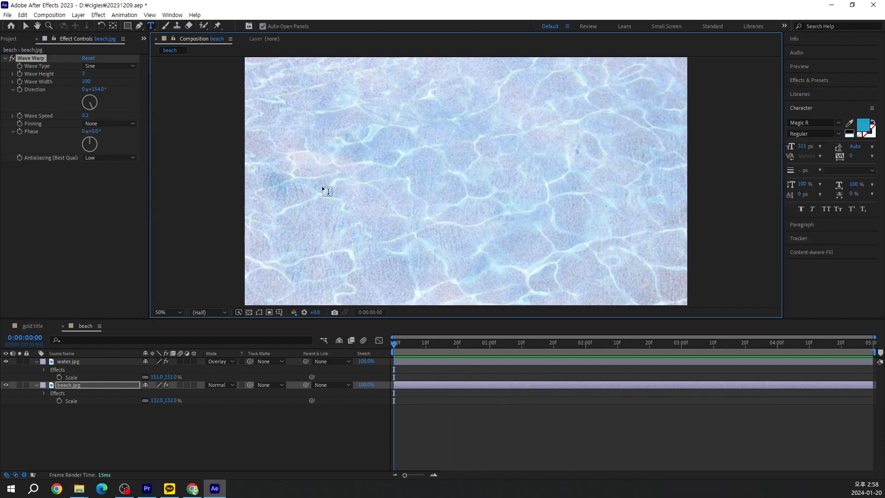
text(qk)
key(BackSpace)
key(BackSpace)
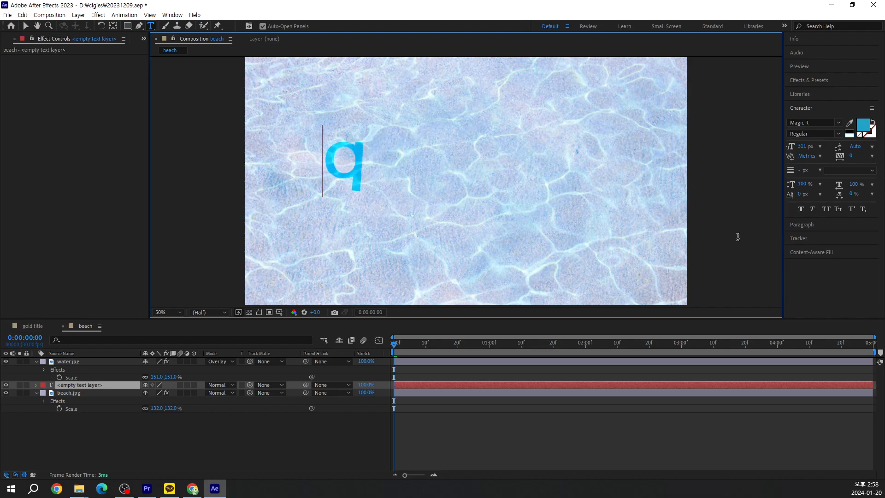
text(바다여행)
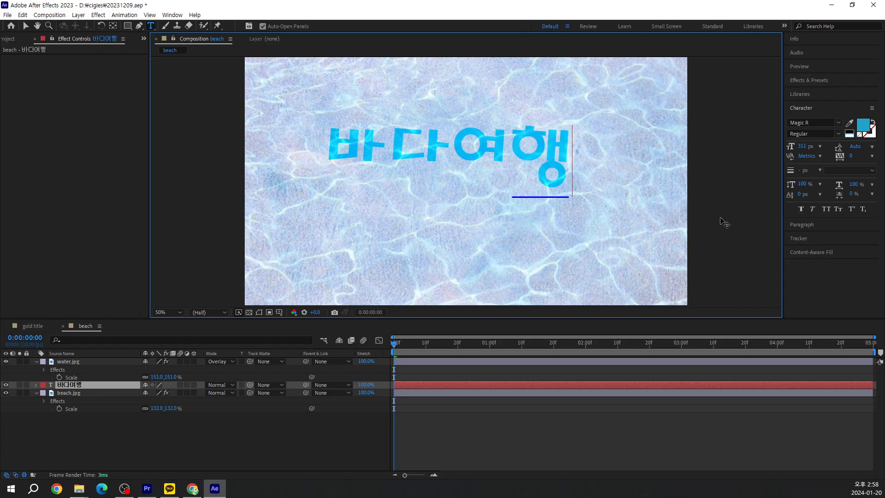
click(51, 183)
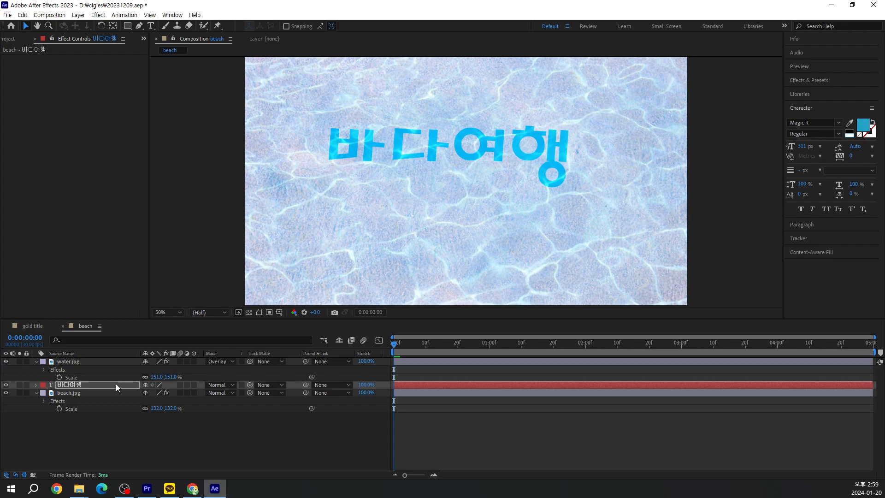
Step: With mask and shape path visibility on, move the 바다여행 text toward the frame's centre and play the composition from the start
click(82, 386)
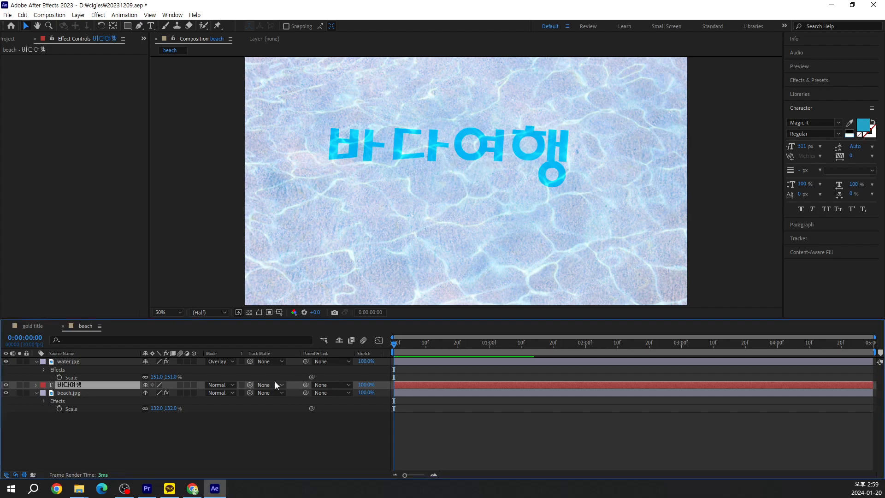
click(260, 313)
drag(534, 150, 549, 171)
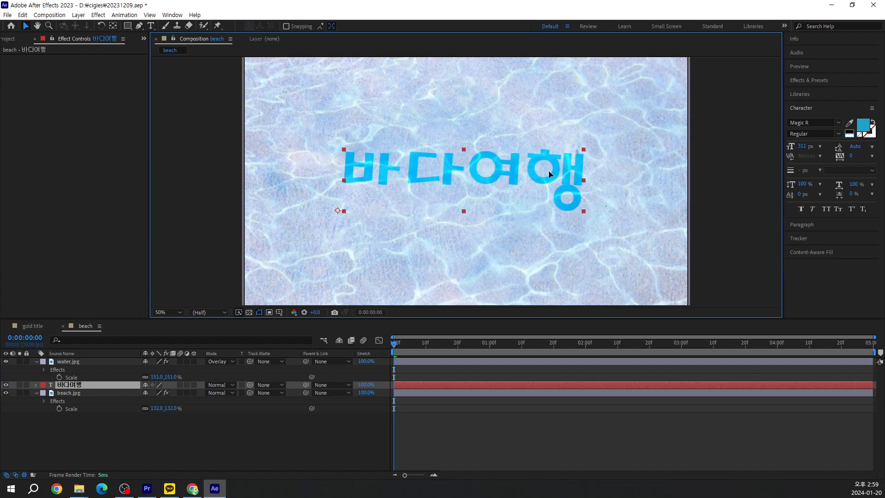
key(Return)
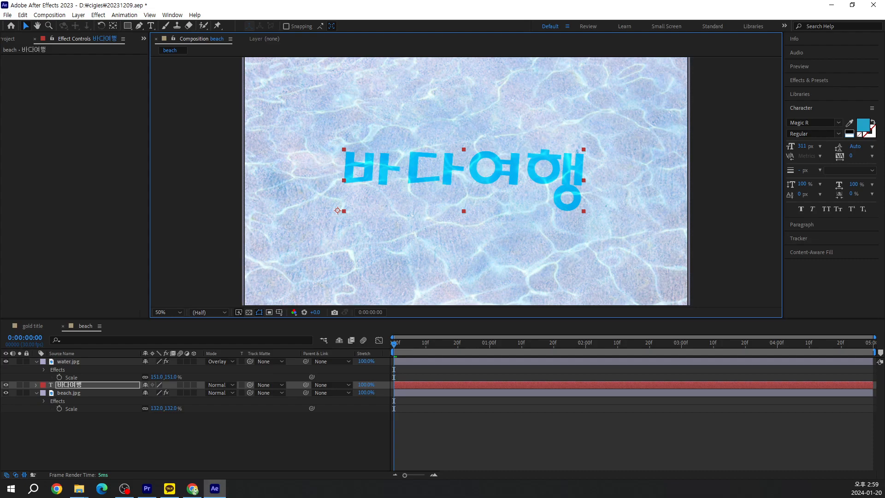
click(396, 346)
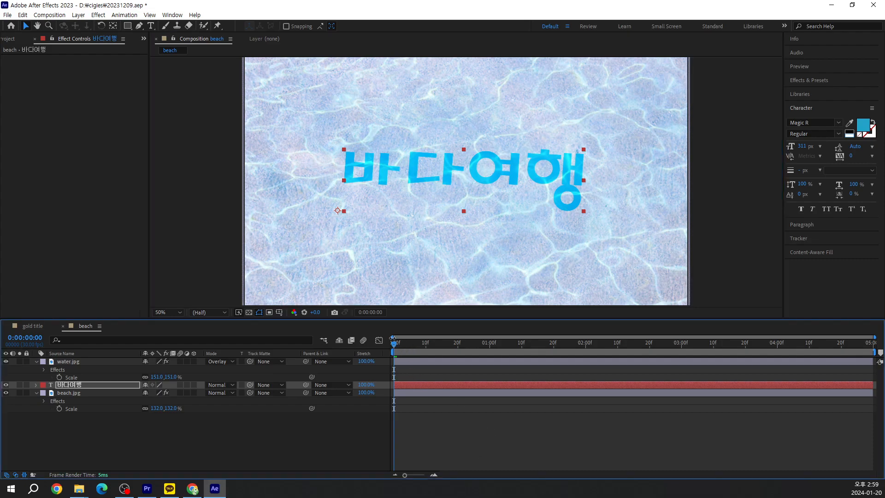
key(space)
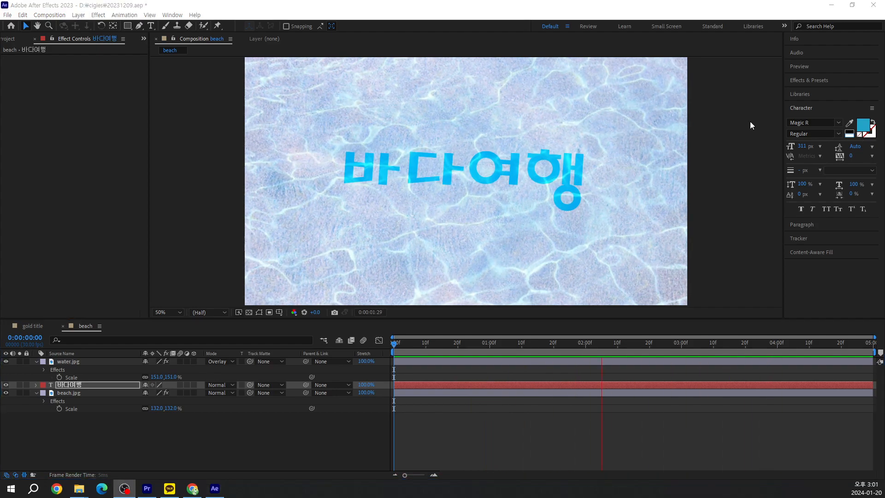
Step: Try white and black fills on the 바다여행 text and settle on a muted blue with a hue of 198°
click(103, 372)
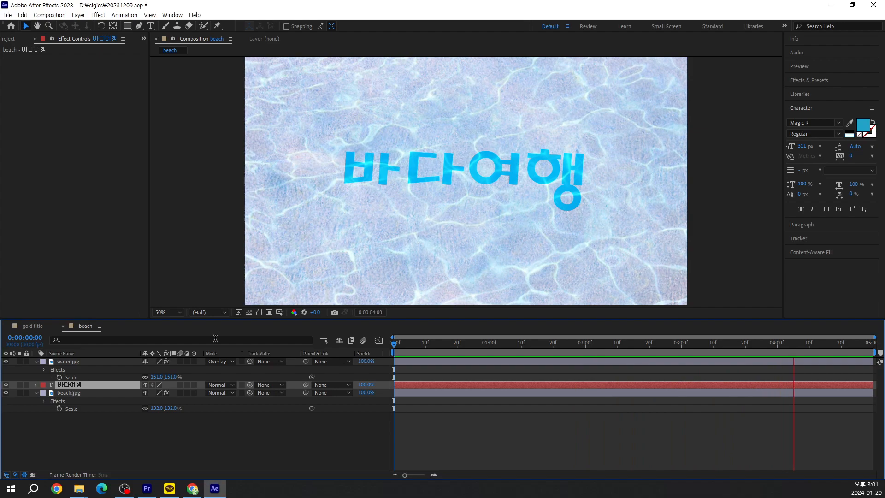
click(852, 131)
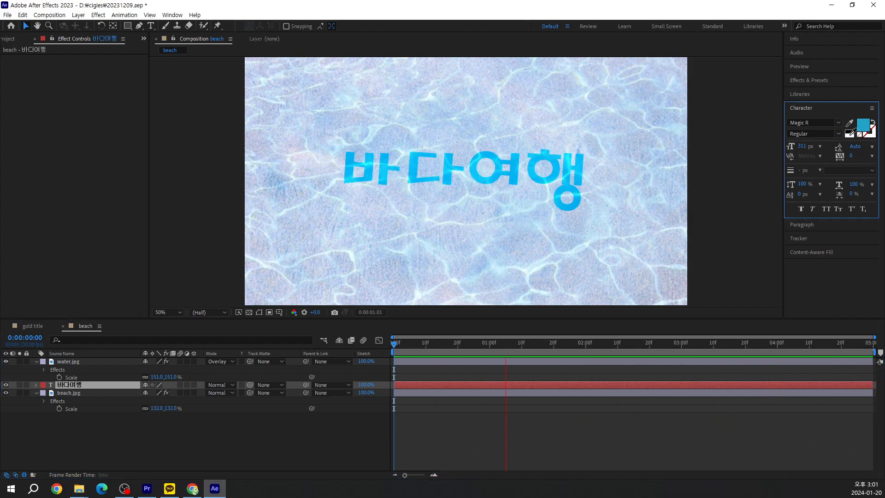
click(851, 132)
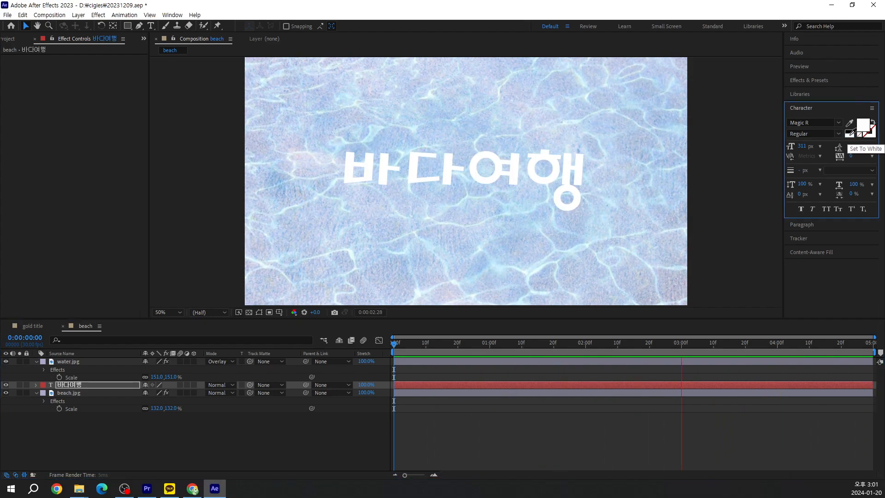
click(850, 129)
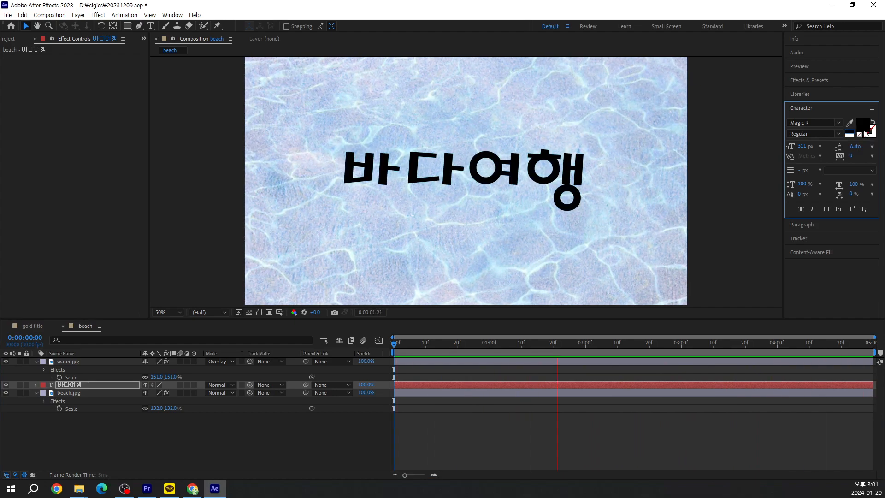
click(863, 125)
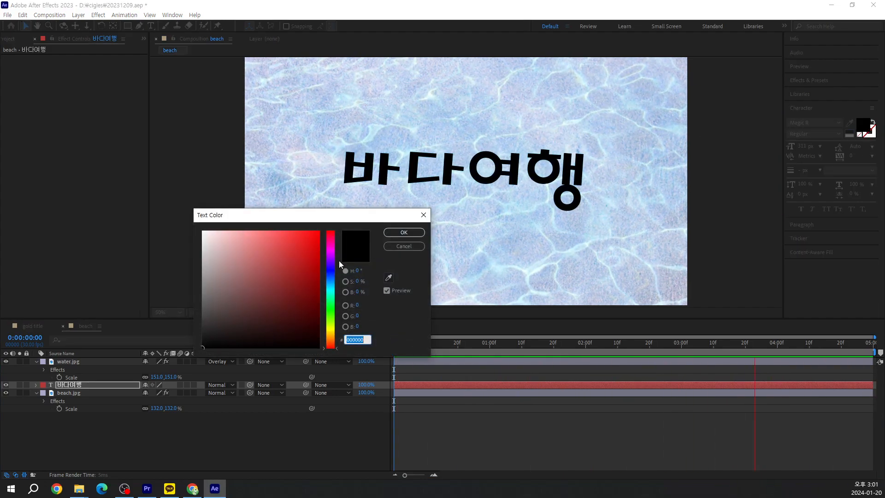
click(330, 284)
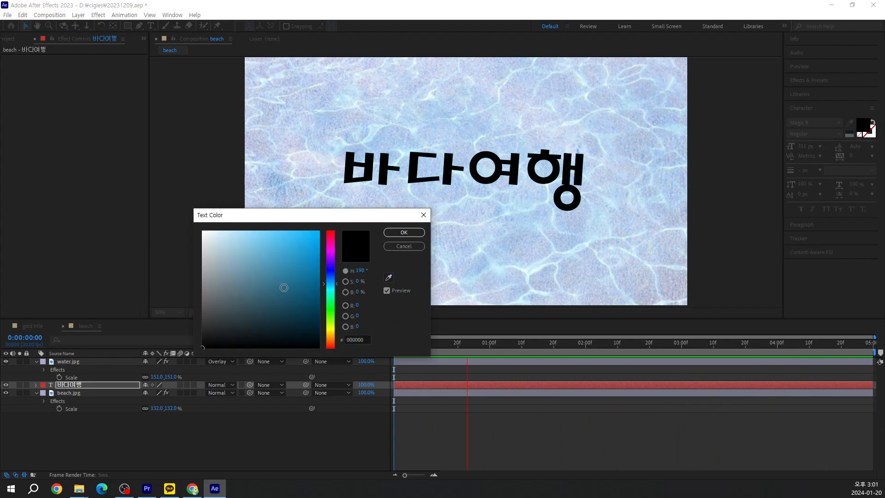
click(265, 283)
click(264, 282)
click(408, 232)
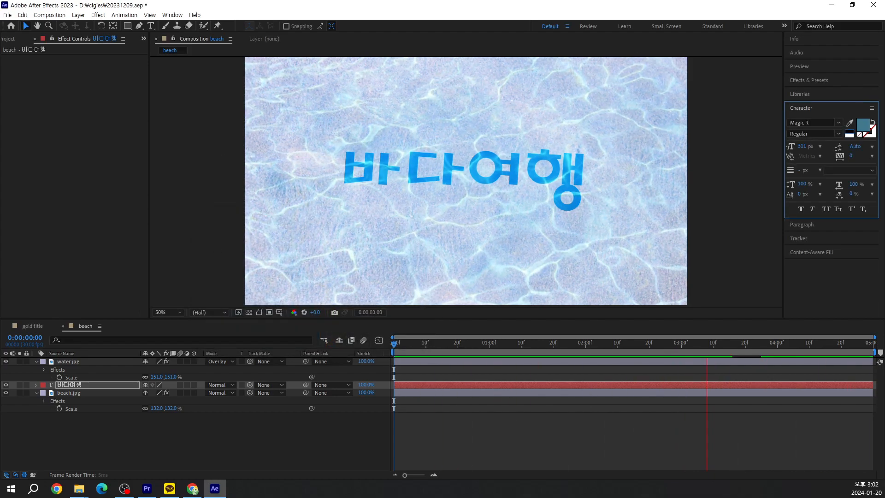
Step: Copy the Wave Warp effect from water.jpg onto the 바다여행 text layer
key(alt+Tab)
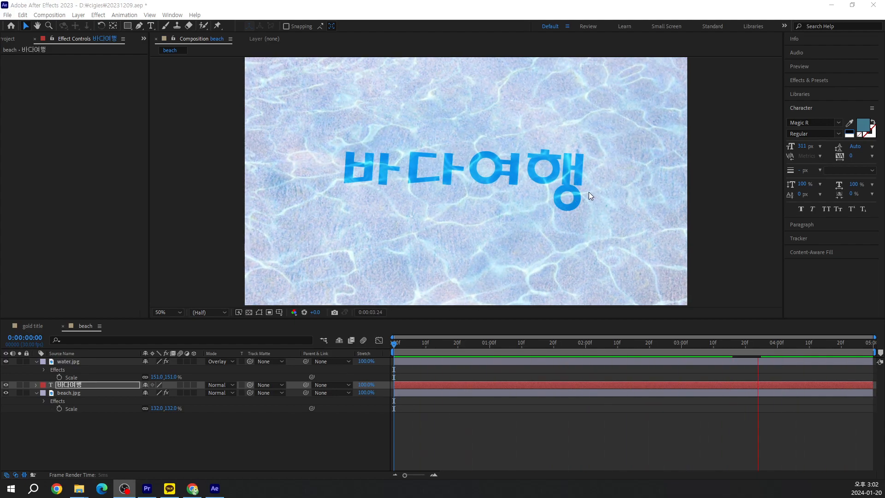
click(87, 363)
click(25, 57)
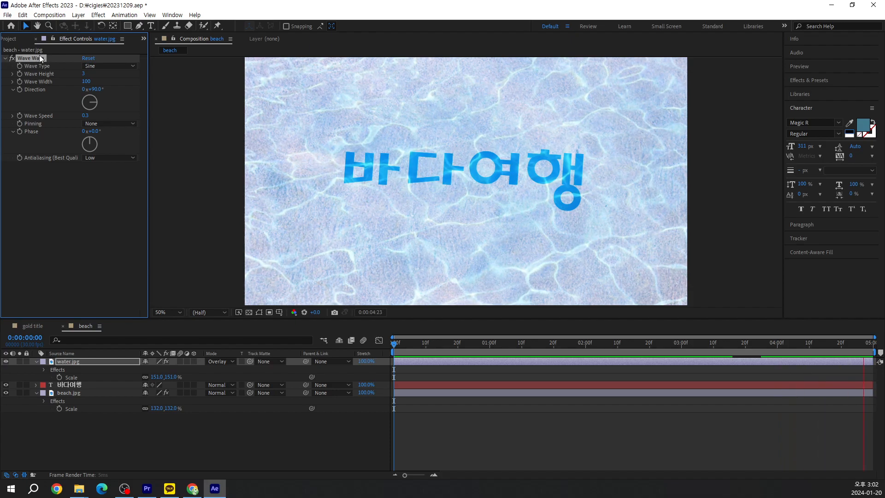
click(69, 385)
key(ctrl+v)
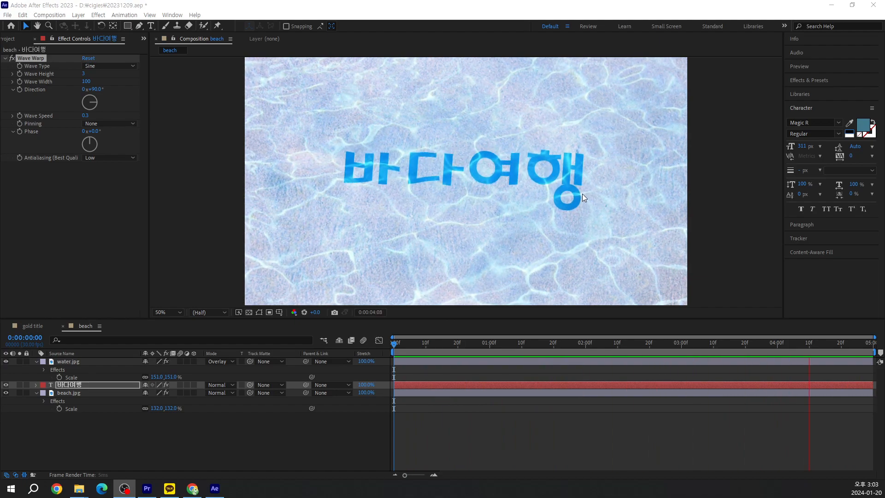
Step: Add an Outer Glow layer style to the 바다여행 text layer
click(75, 385)
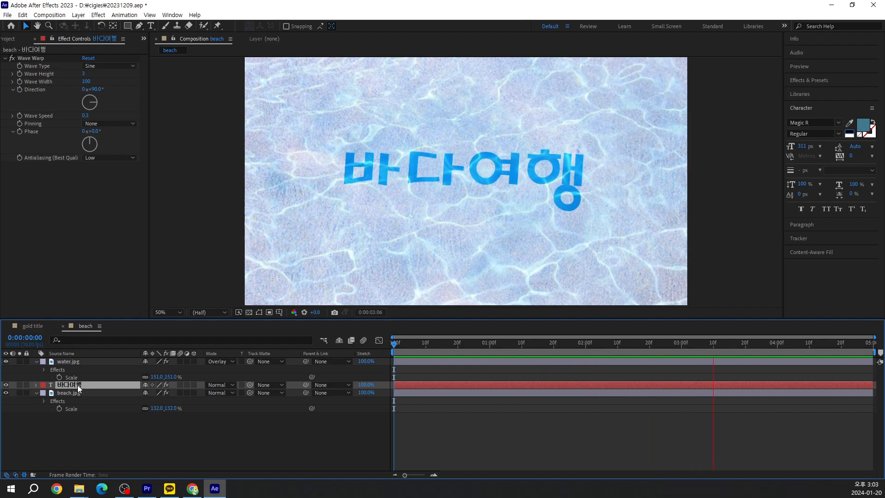
right_click(78, 389)
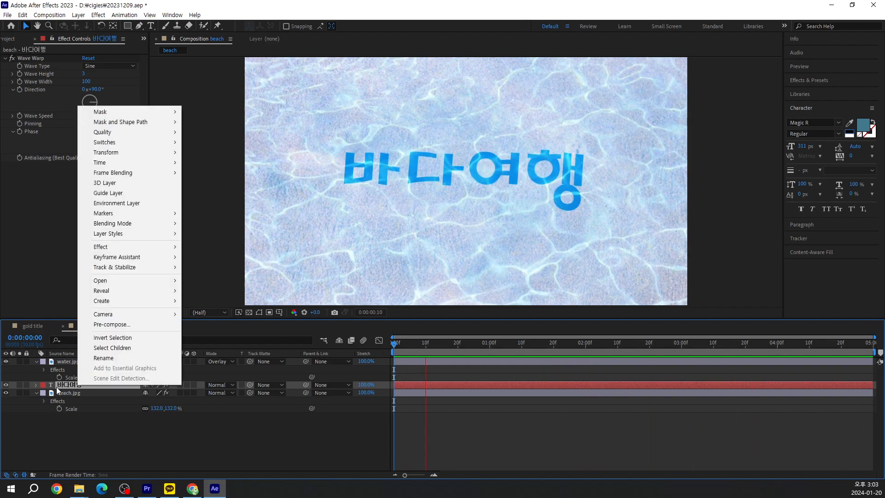
mouse_move(148, 234)
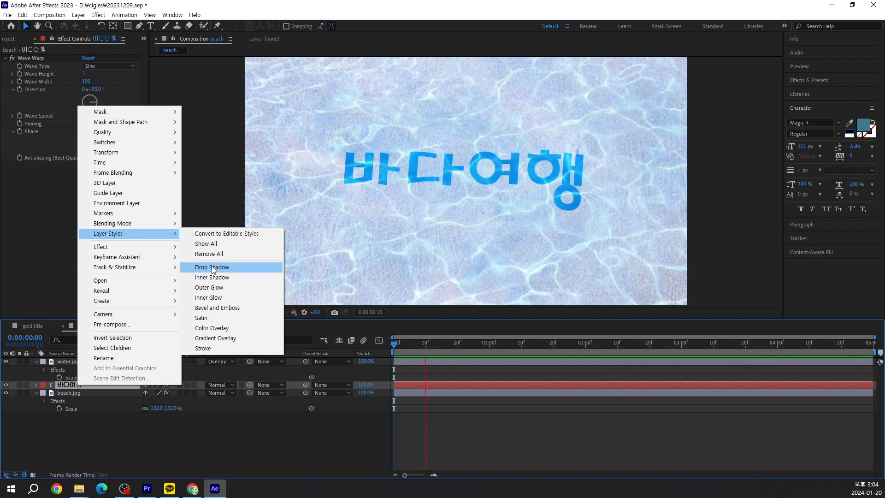
click(225, 287)
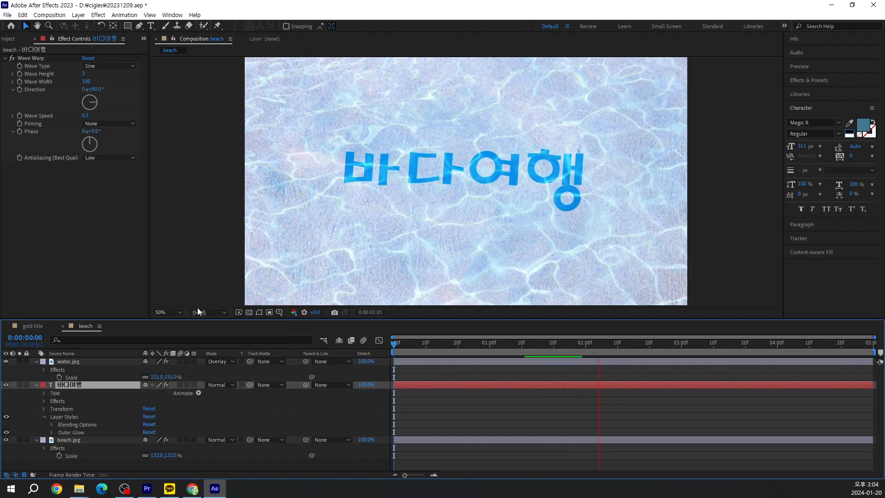
Step: Undo the Outer Glow and add a Drop Shadow layer style to the 바다여행 text layer
key(ctrl+z)
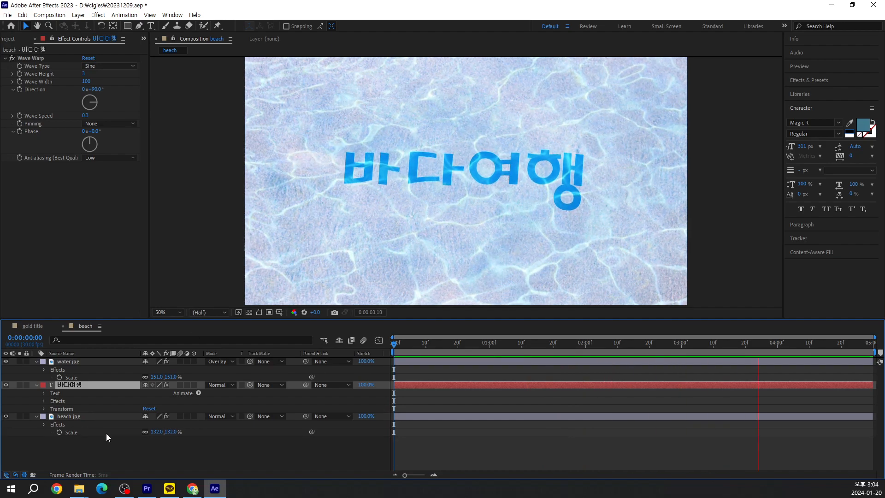
right_click(72, 385)
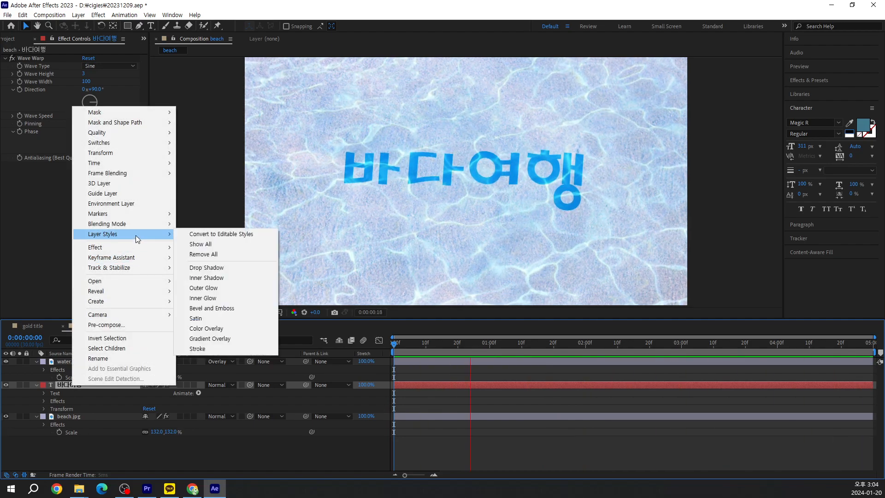
click(225, 267)
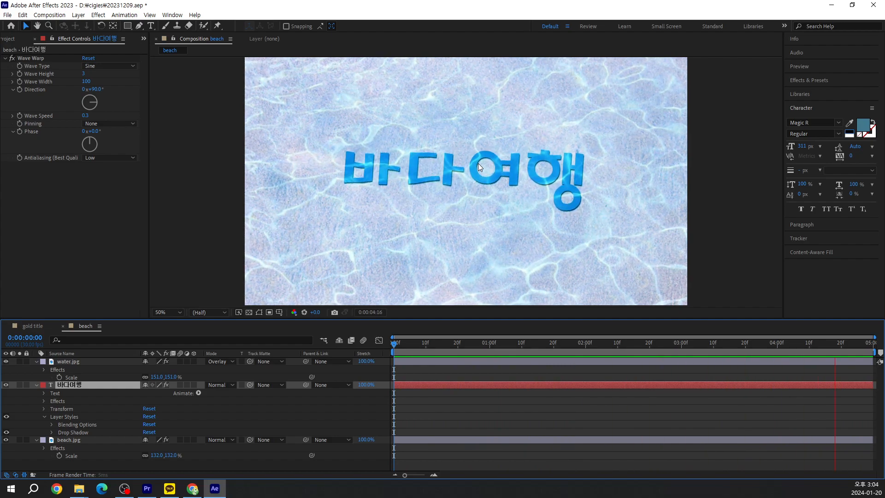
Step: Set the text layer's Drop Shadow distance to 64 and its opacity to 42%
click(70, 432)
click(52, 432)
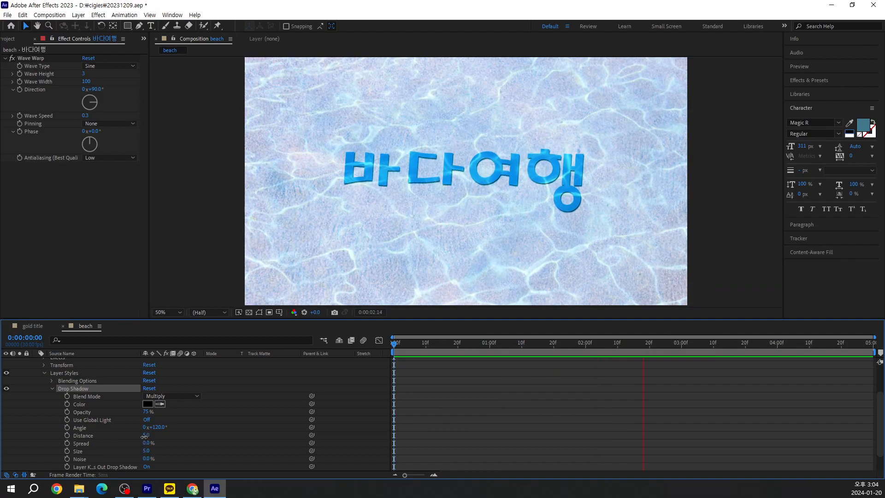
drag(145, 435, 152, 435)
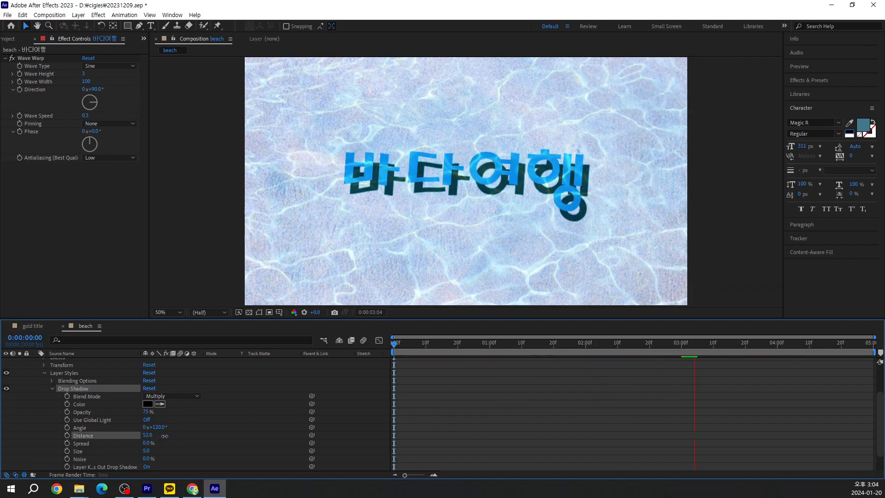
drag(165, 436, 170, 436)
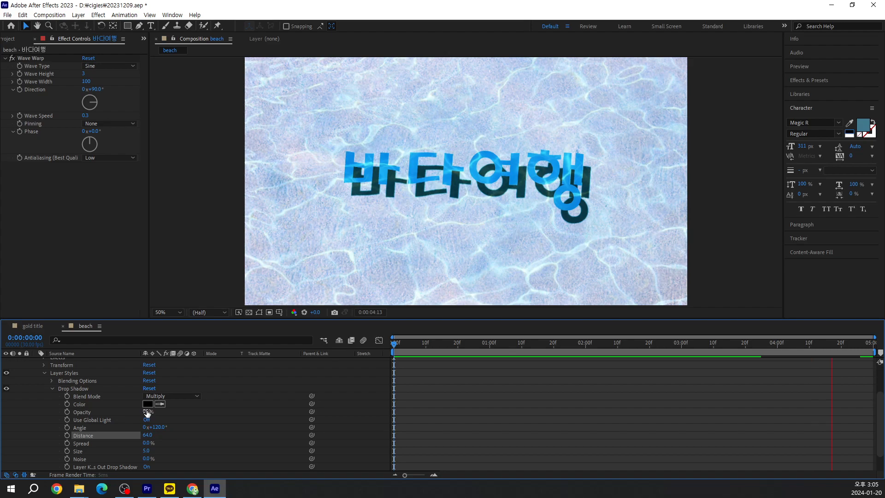
drag(147, 413, 132, 411)
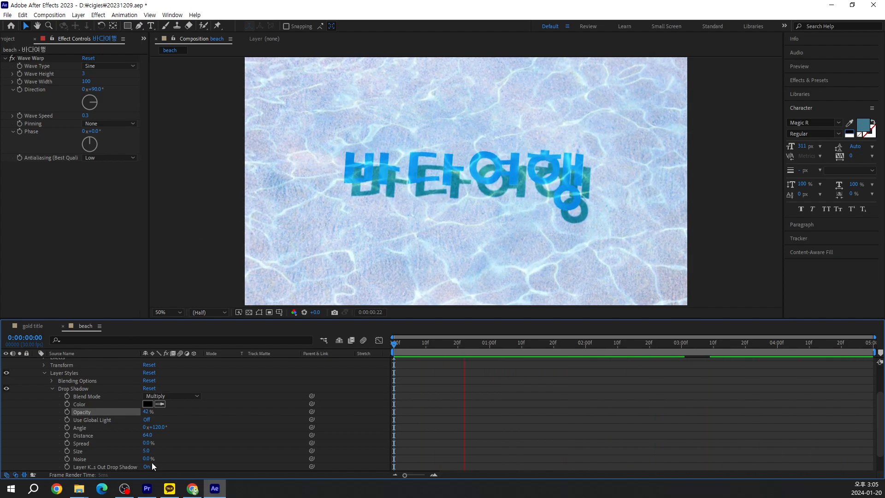
Step: Soften the text's Drop Shadow by enlarging its size, settling on a value of 20
mouse_move(146, 443)
mouse_down()
mouse_move(193, 439)
mouse_move(124, 450)
mouse_move(164, 448)
mouse_move(153, 449)
mouse_up()
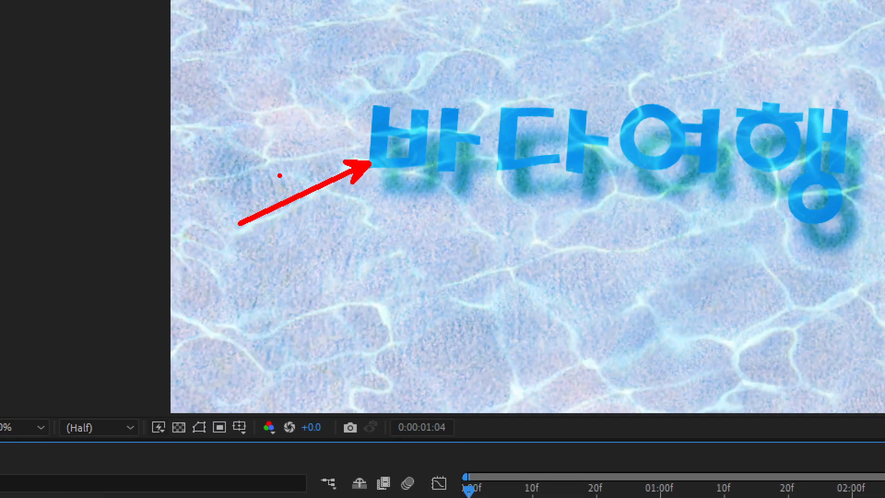
mouse_move(382, 182)
mouse_down()
mouse_move(397, 196)
mouse_move(425, 194)
mouse_up()
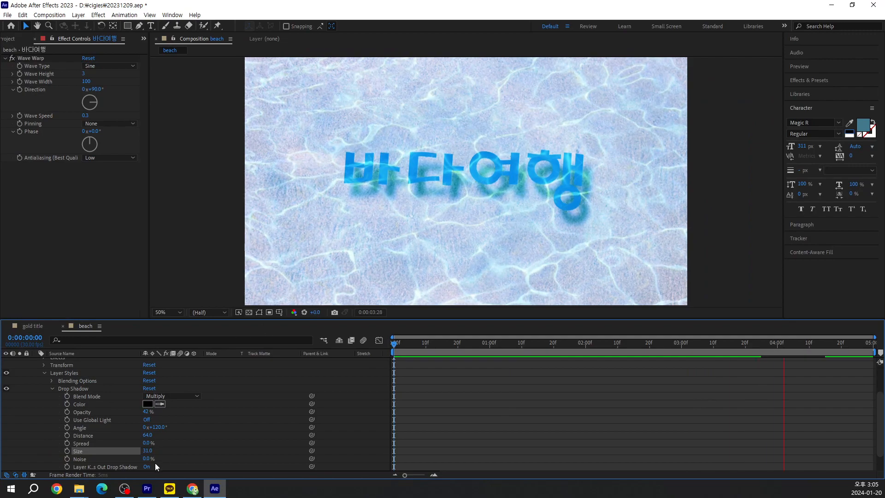
click(148, 450)
text(20)
key(Return)
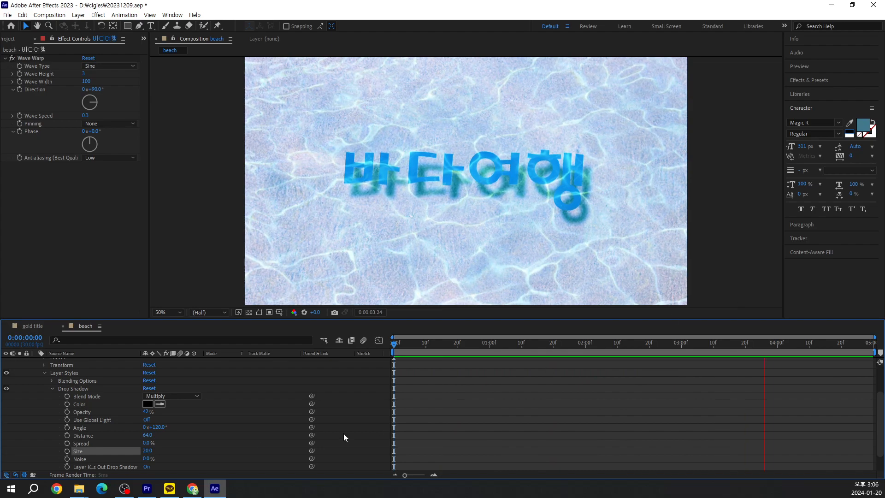
Step: Darken the fill of the 바다여행 text to the muted blue #265264
scroll(129, 443, up, 3)
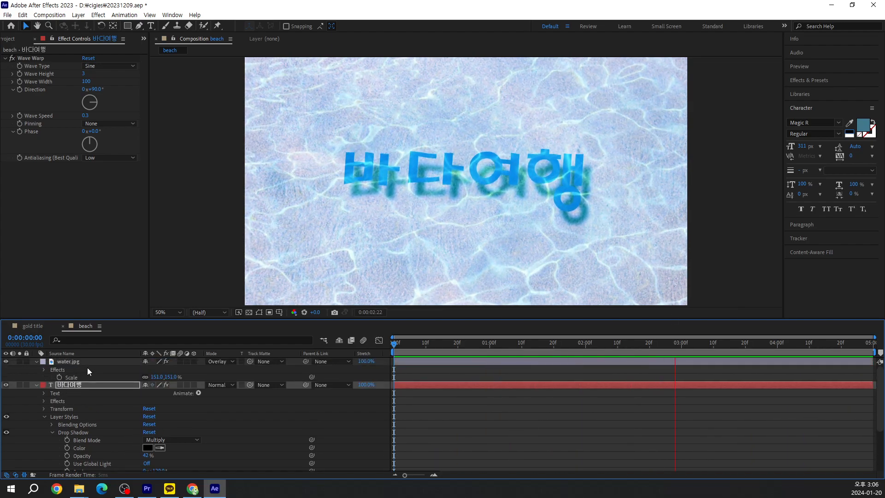
click(78, 388)
click(866, 126)
drag(264, 292, 274, 302)
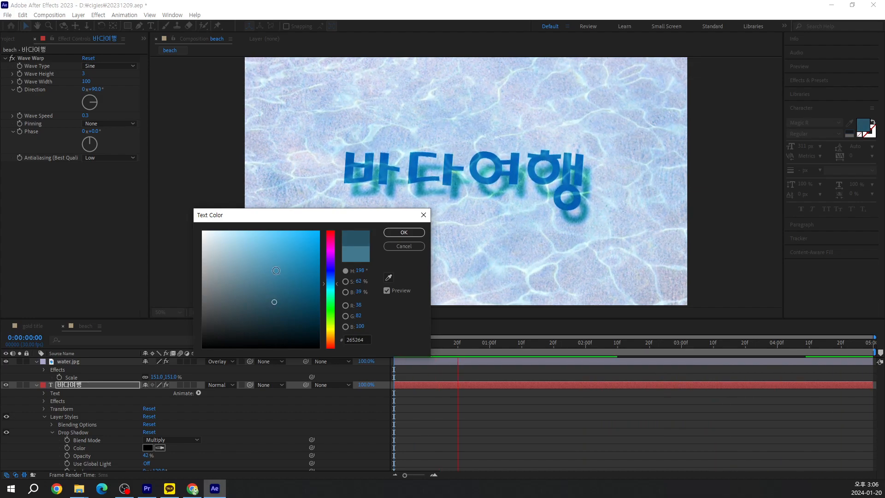
click(413, 233)
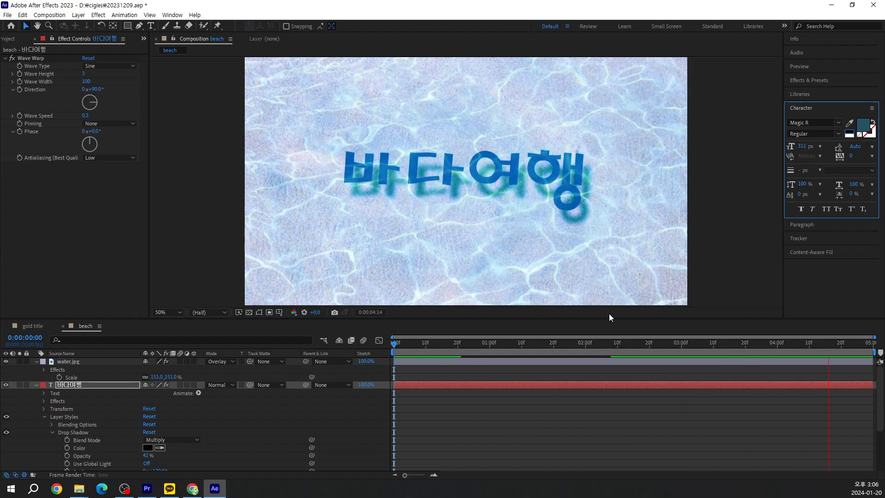
Step: Try several blue shades for the 바다여행 text fill and settle on the more saturated #115D7D
click(863, 125)
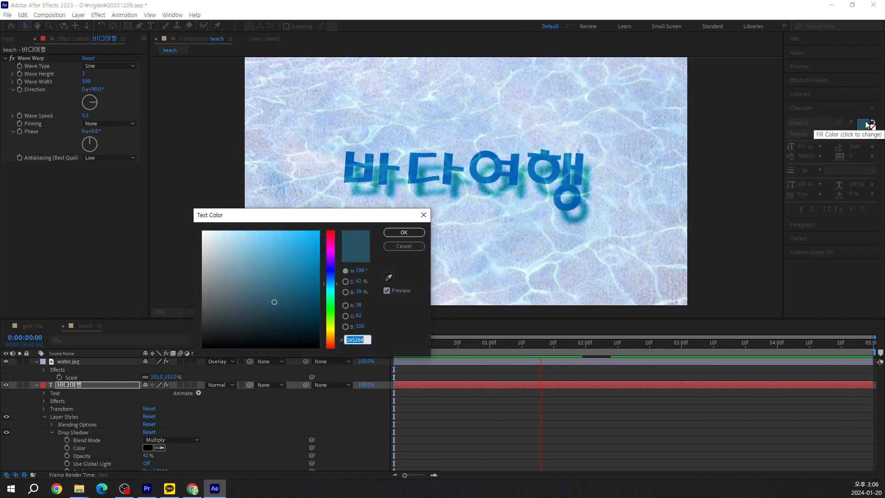
click(261, 290)
click(261, 294)
click(249, 302)
click(269, 298)
click(291, 295)
click(304, 290)
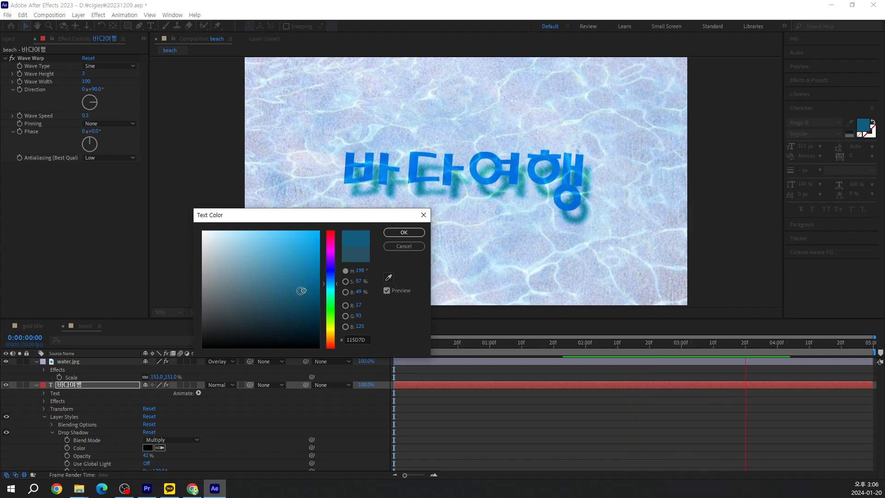
click(405, 233)
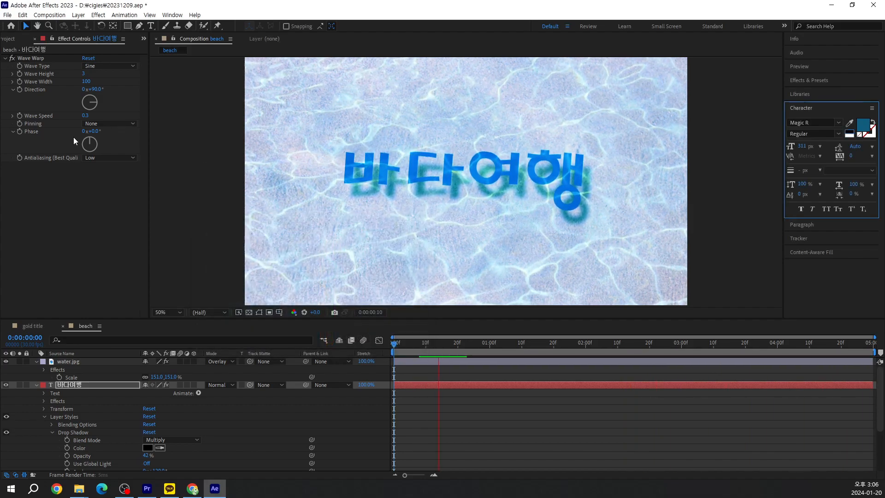